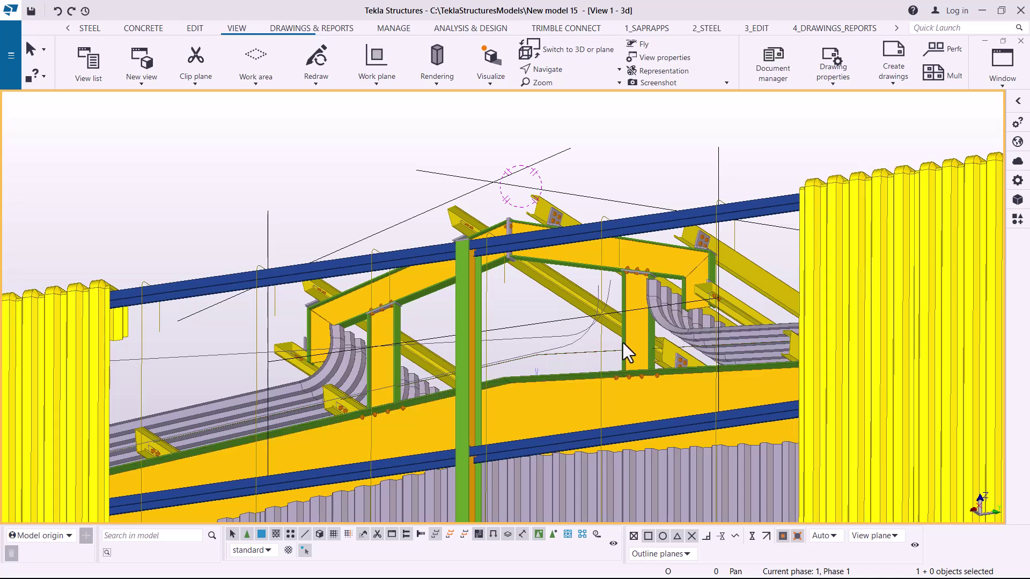
# Set the rotation view point at the ridge of the roof monitor frame and examine the frame and its construction lines from several angles.
pyautogui.scroll(2, 648, 372)
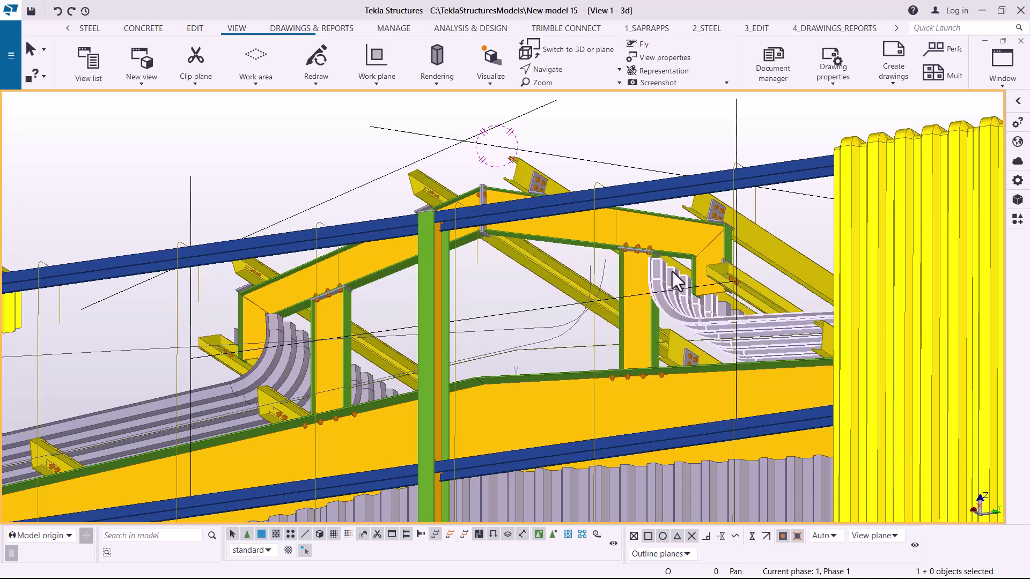
pyautogui.click(573, 69)
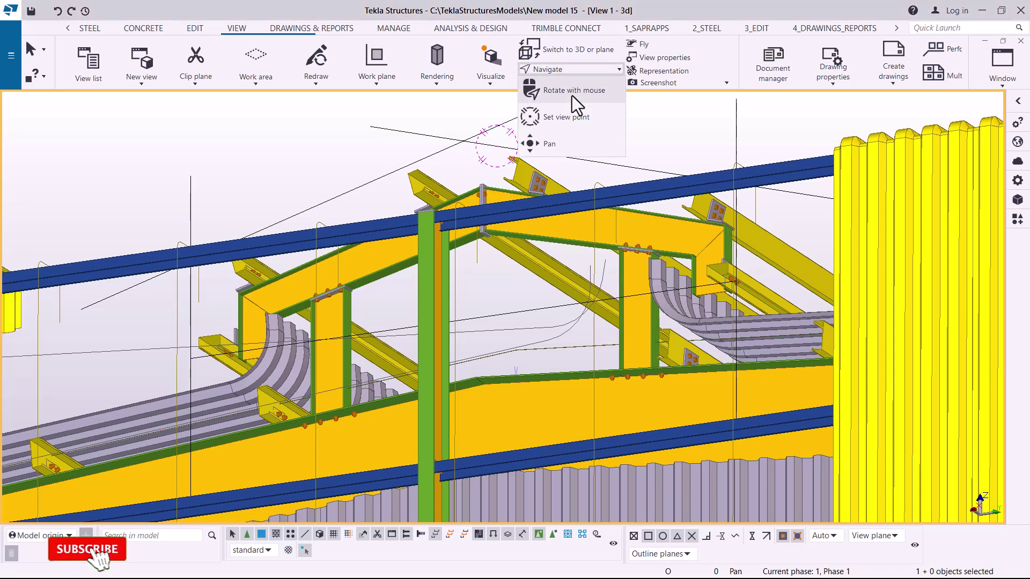
pyautogui.click(572, 96)
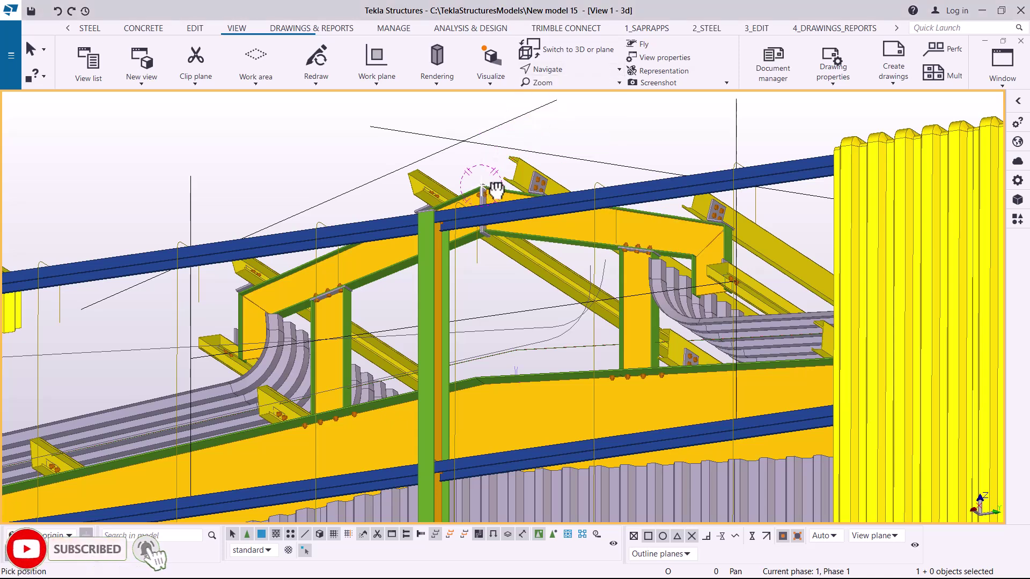
pyautogui.moveTo(494, 188); pyautogui.dragTo(506, 179)
pyautogui.keyDown('ctrl'); pyautogui.moveTo(506, 178); pyautogui.dragTo(472, 290, button='middle'); pyautogui.keyUp('ctrl')
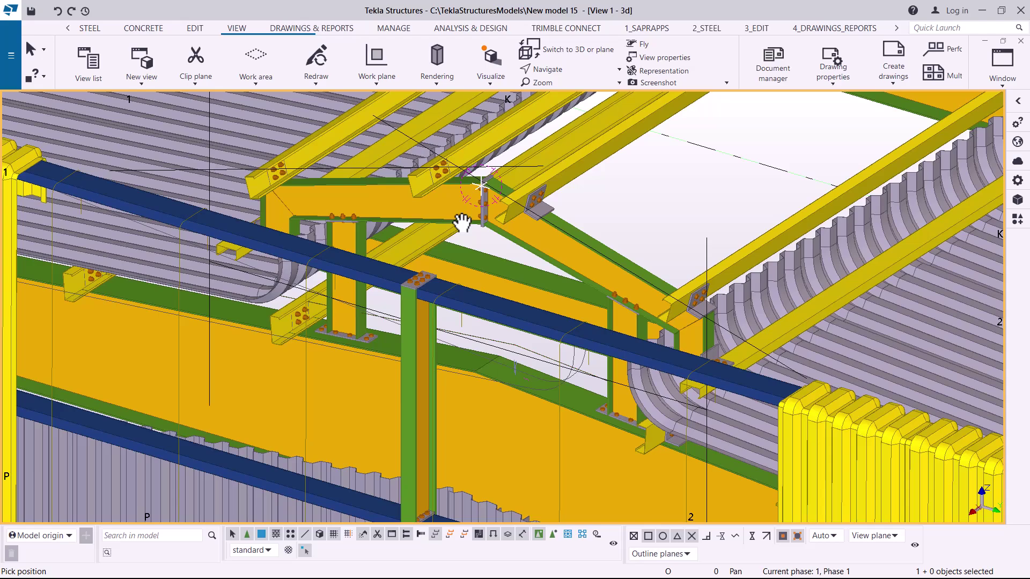
pyautogui.keyDown('ctrl'); pyautogui.moveTo(458, 219); pyautogui.dragTo(482, 134, button='middle'); pyautogui.keyUp('ctrl')
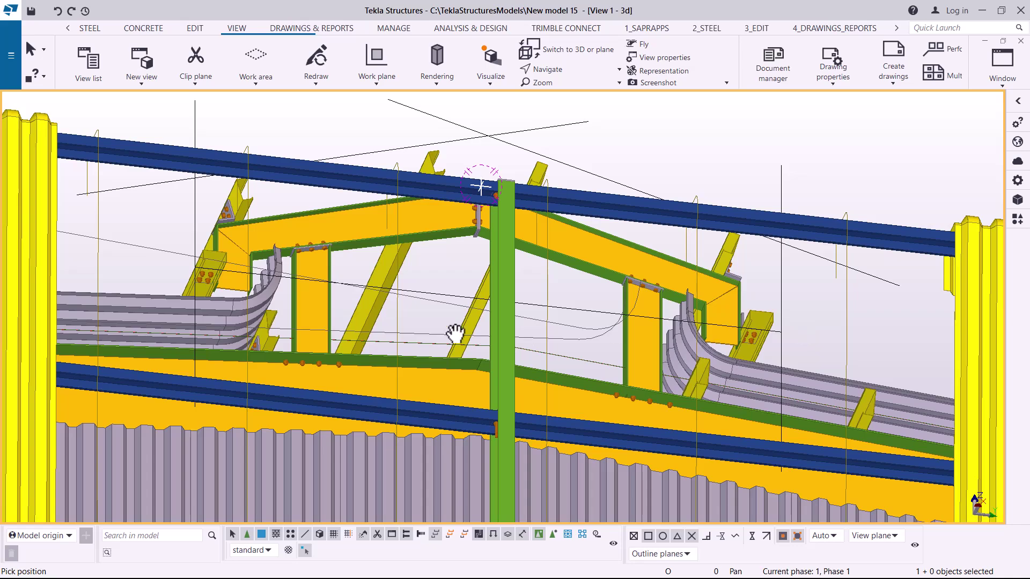
pyautogui.keyDown('ctrl'); pyautogui.moveTo(205, 278); pyautogui.dragTo(180, 274, button='middle'); pyautogui.keyUp('ctrl')
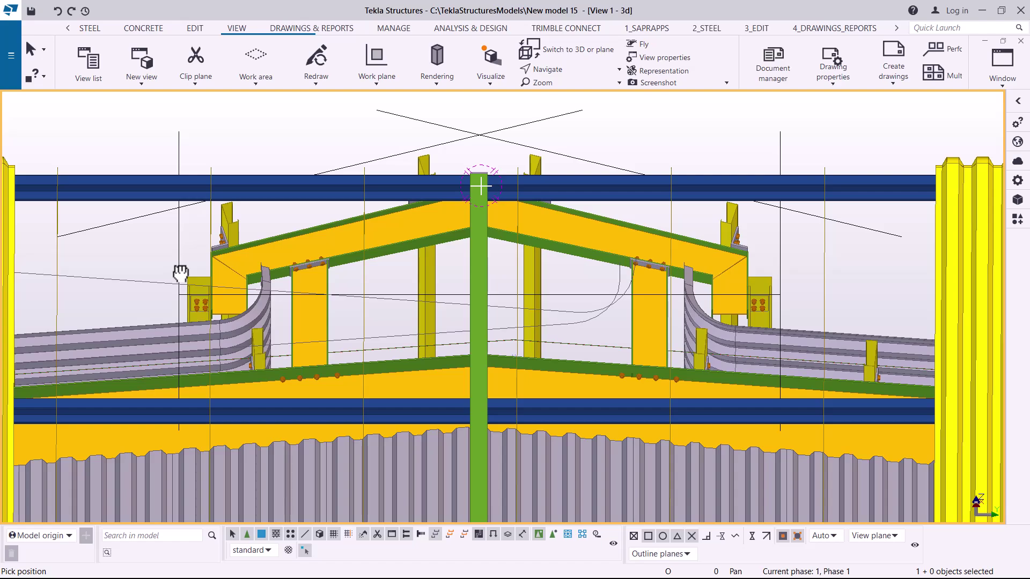
pyautogui.keyDown('ctrl'); pyautogui.moveTo(180, 274); pyautogui.dragTo(231, 396, button='middle'); pyautogui.keyUp('ctrl')
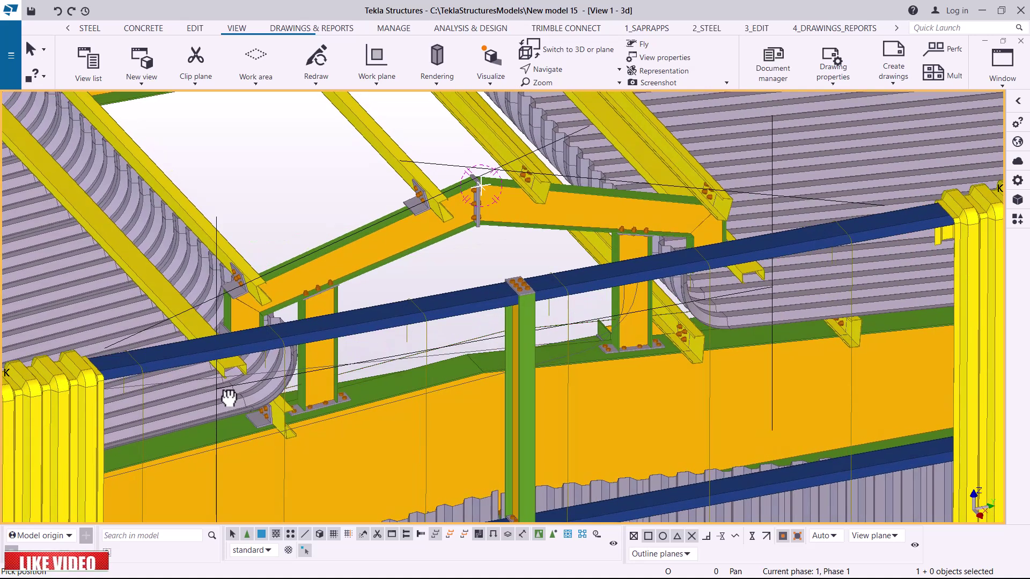
pyautogui.click(89, 28)
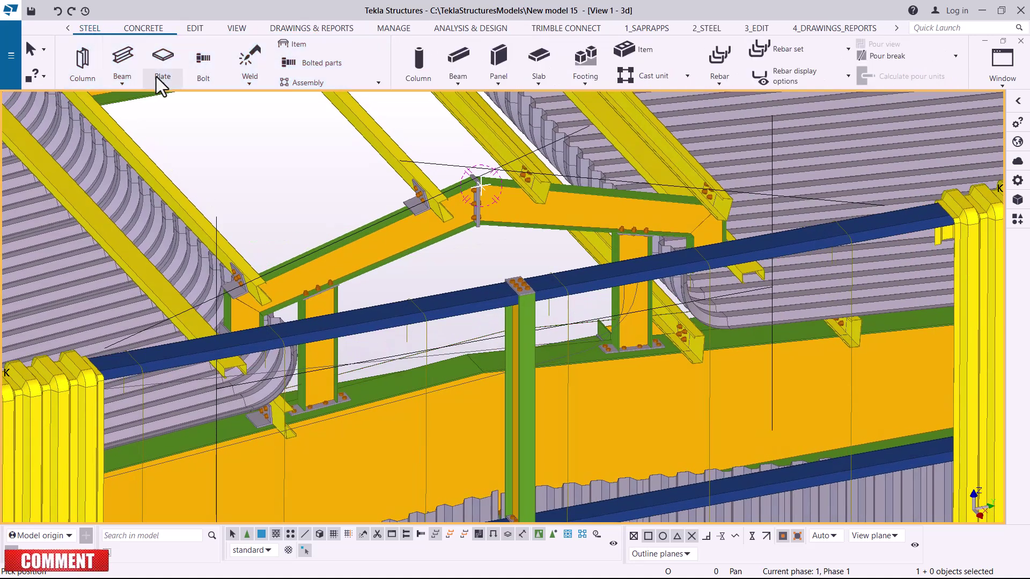
pyautogui.click(121, 85)
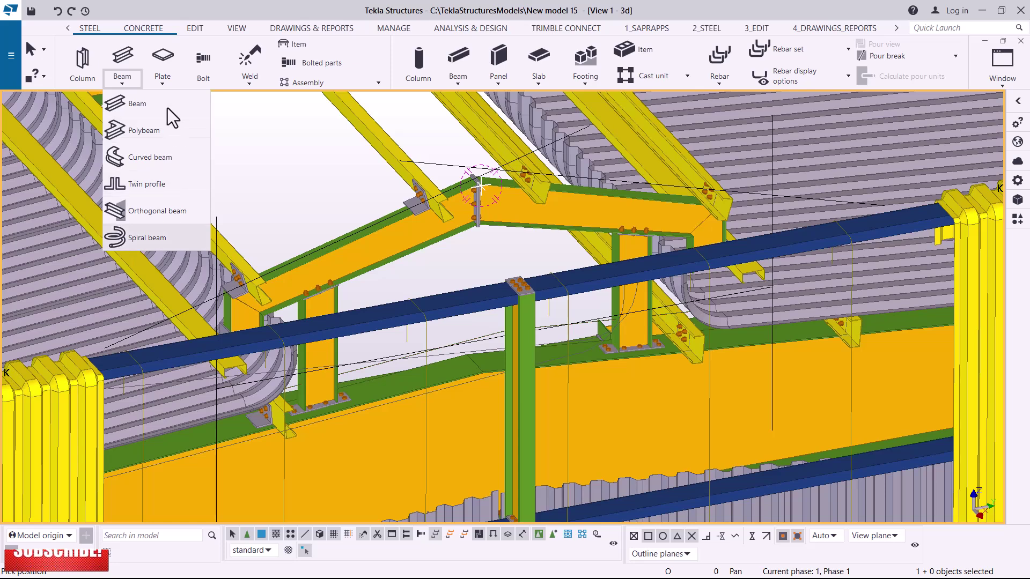
pyautogui.click(138, 107)
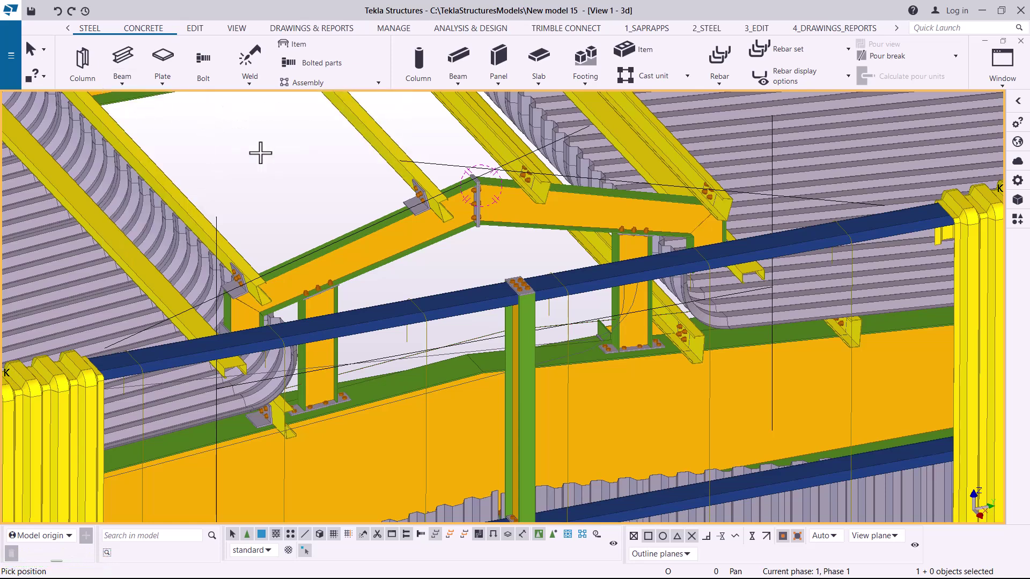
pyautogui.rightClick(309, 164)
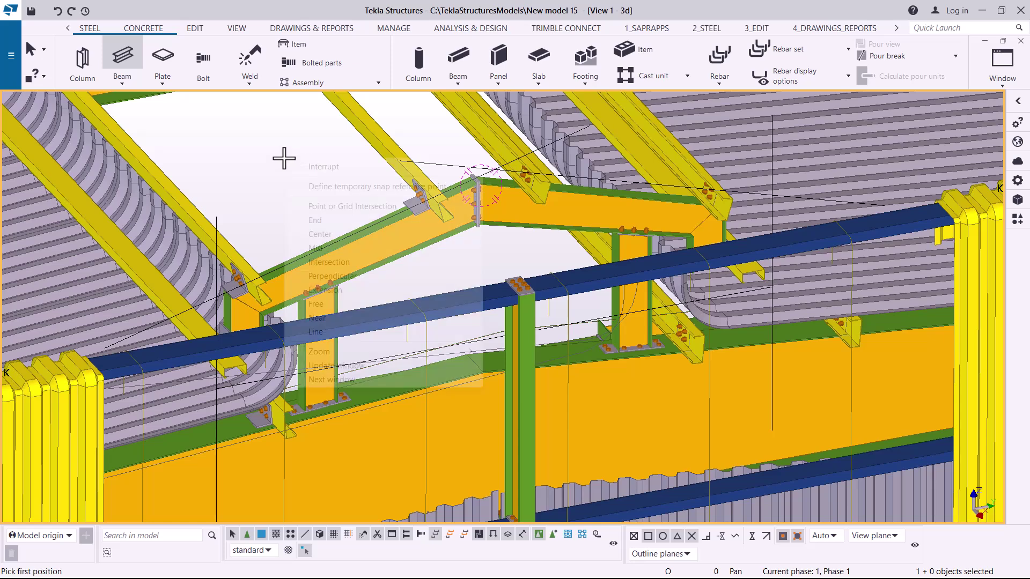
pyautogui.click(314, 166)
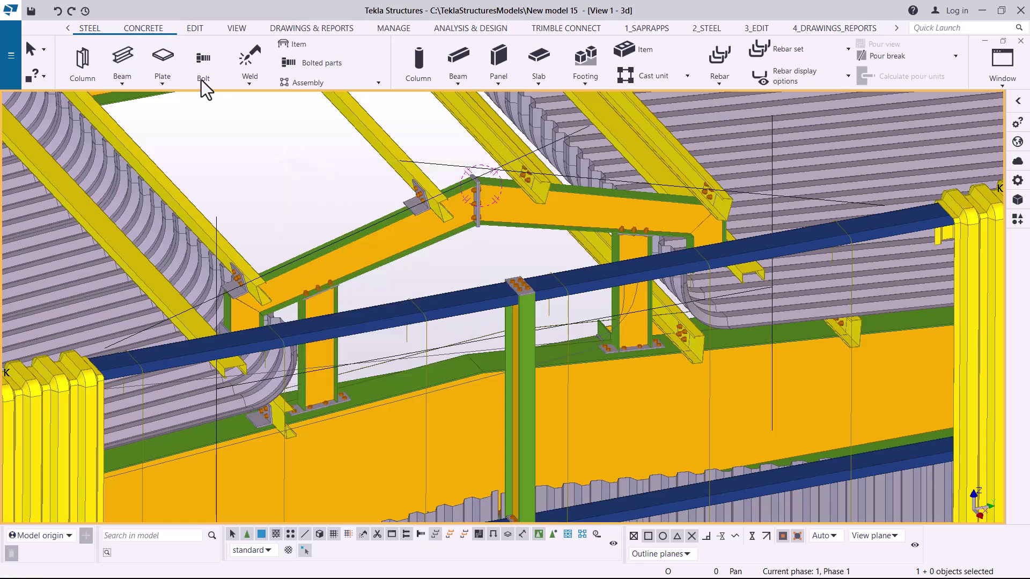
pyautogui.click(124, 86)
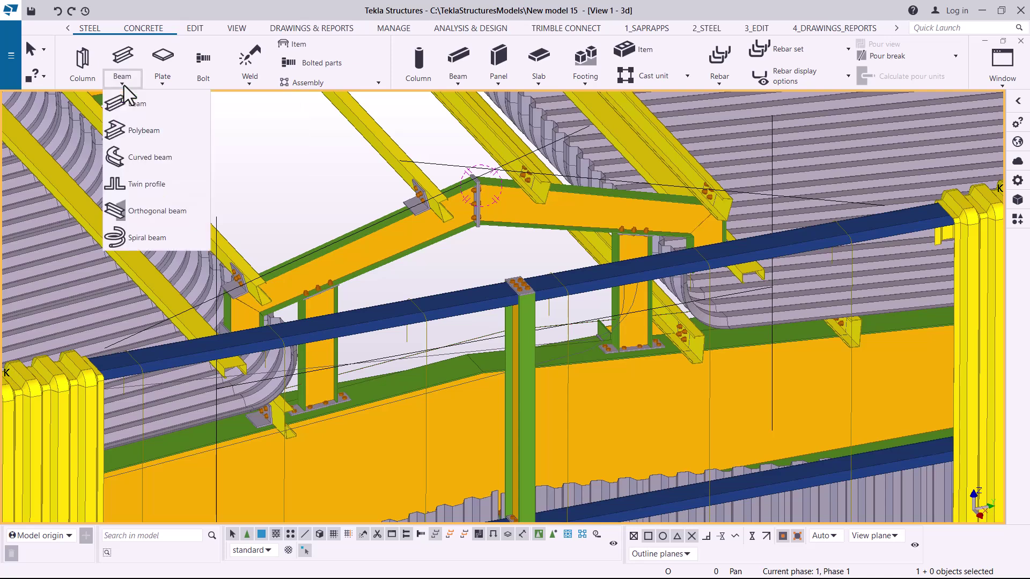
pyautogui.click(152, 132)
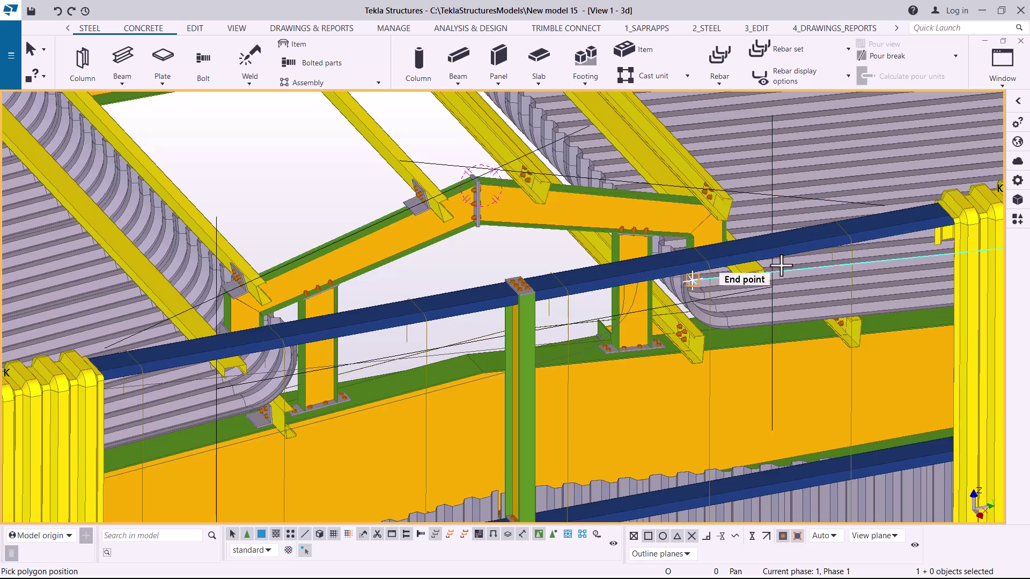
pyautogui.rightClick(294, 168)
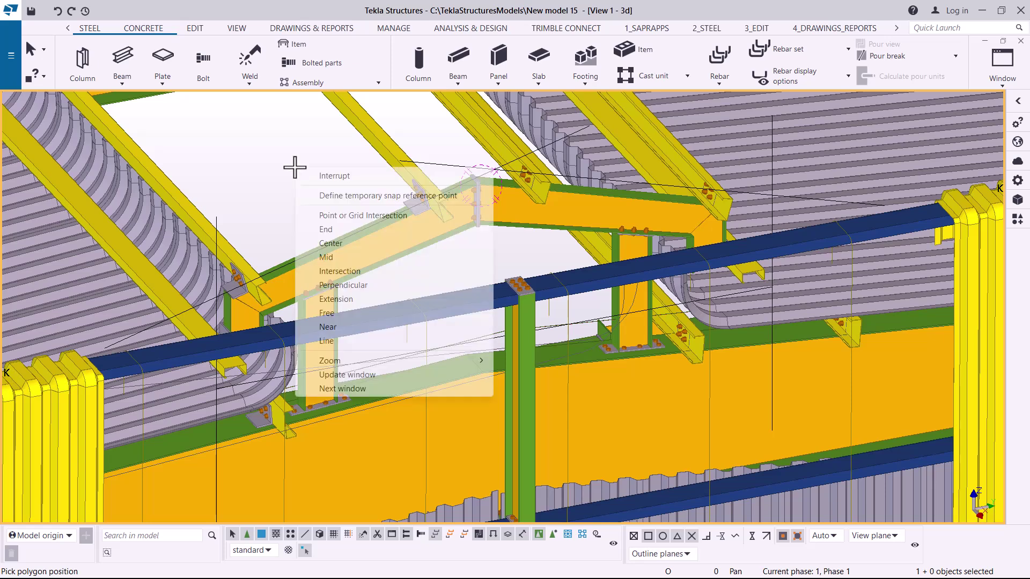
# Set a new view point on the purlin beside the monitor ridge and rotate the model to face the gable.
pyautogui.click(234, 31)
pyautogui.click(563, 70)
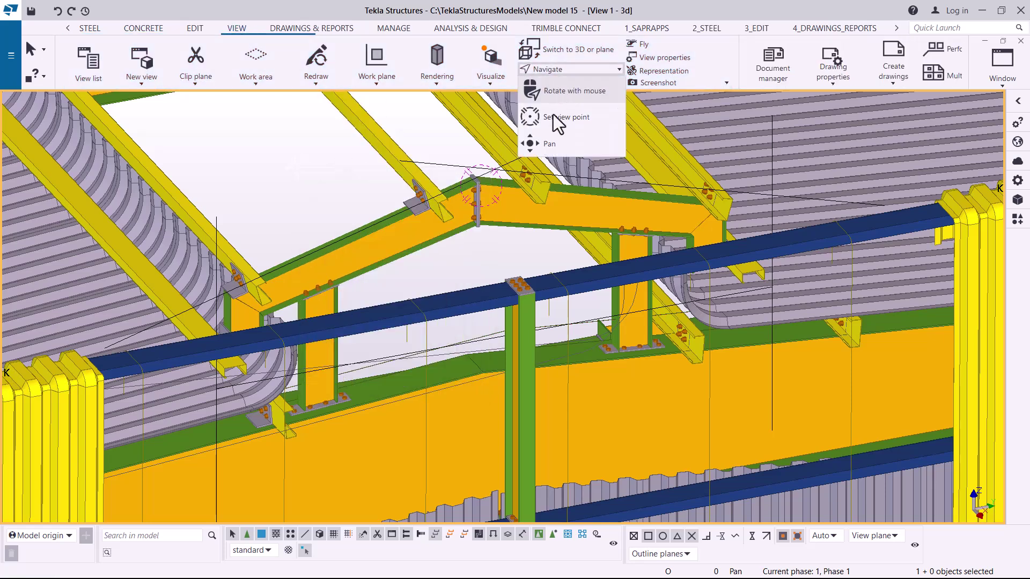
pyautogui.click(553, 117)
pyautogui.click(539, 197)
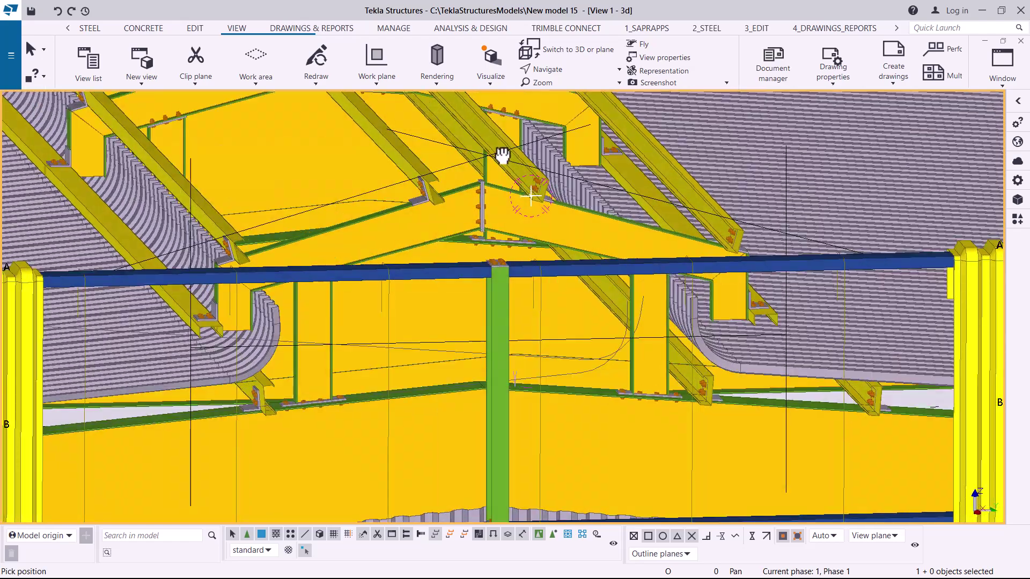
pyautogui.keyDown('ctrl'); pyautogui.moveTo(502, 155); pyautogui.dragTo(500, 79, button='middle'); pyautogui.keyUp('ctrl')
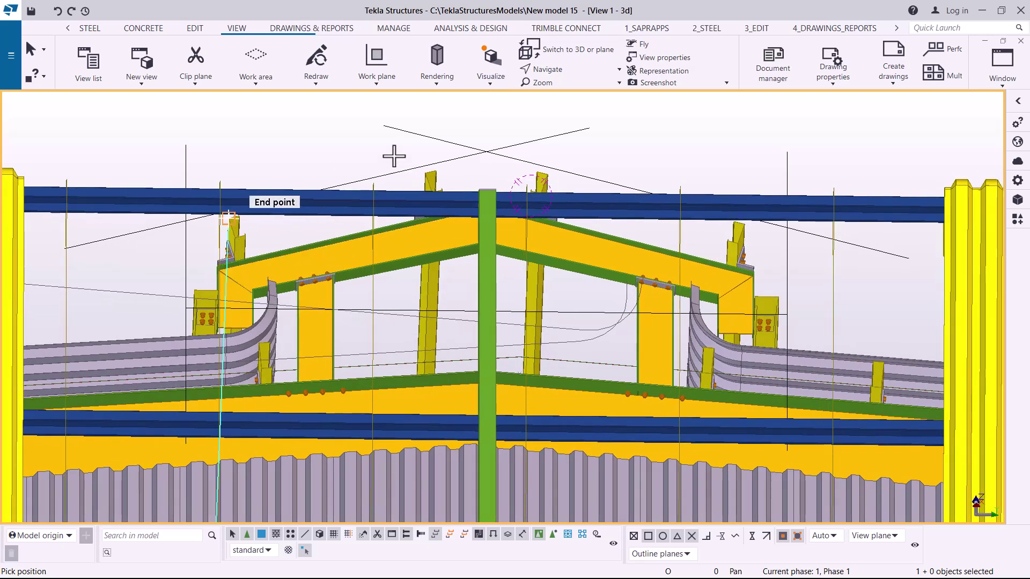
pyautogui.rightClick(642, 127)
pyautogui.click(673, 133)
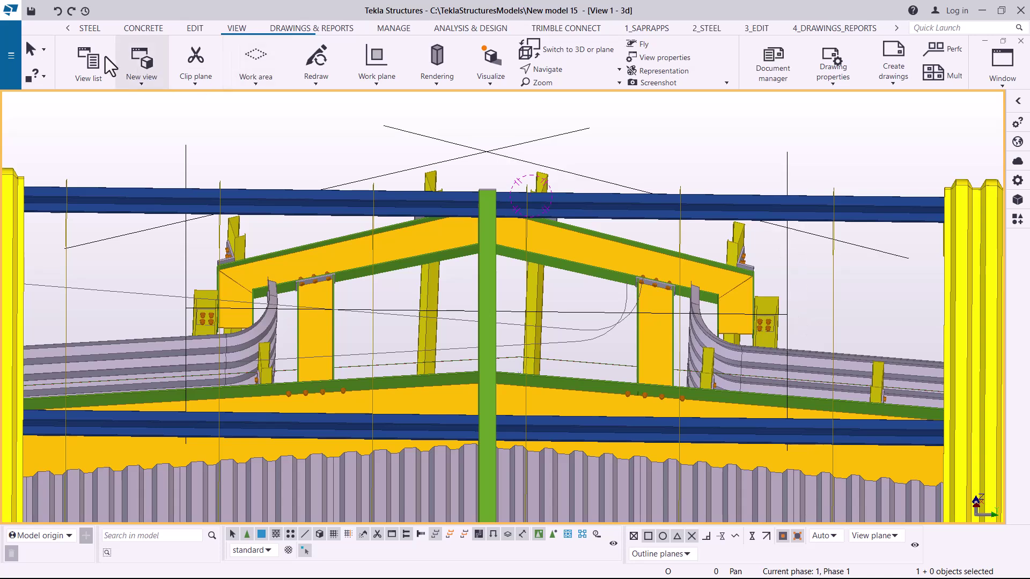
pyautogui.click(92, 30)
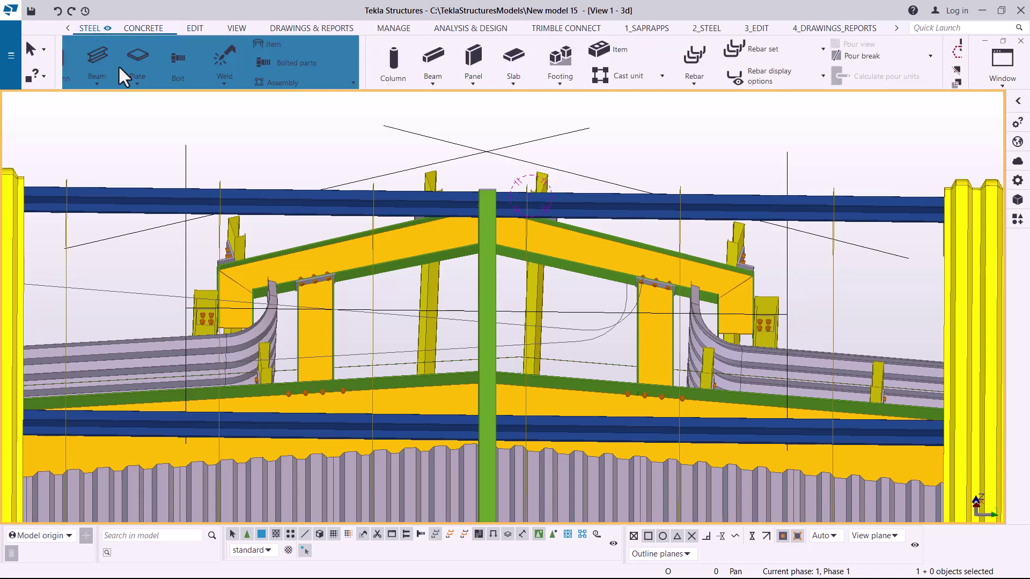
pyautogui.click(123, 87)
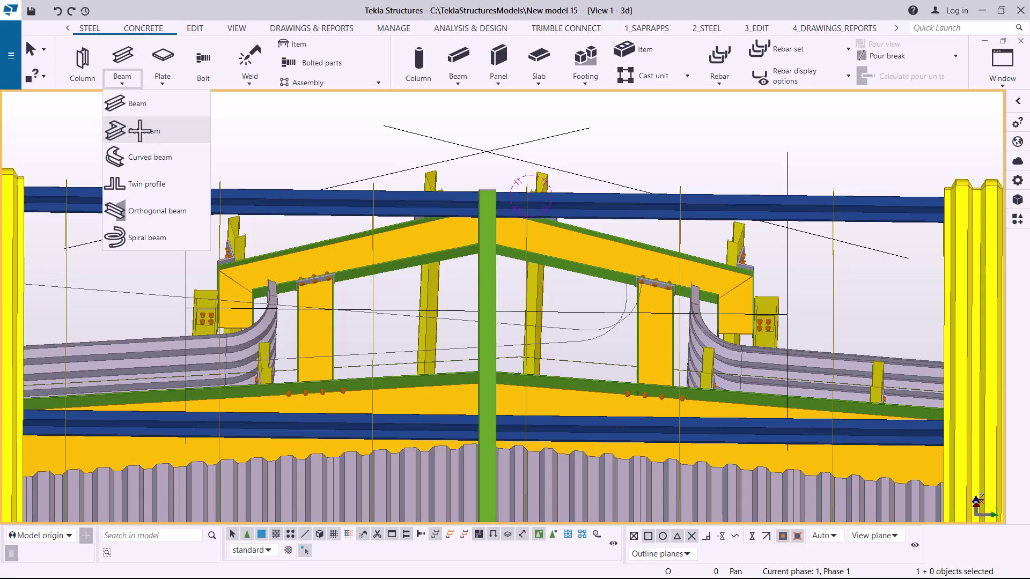
pyautogui.click(139, 131)
pyautogui.scroll(5, 196, 295)
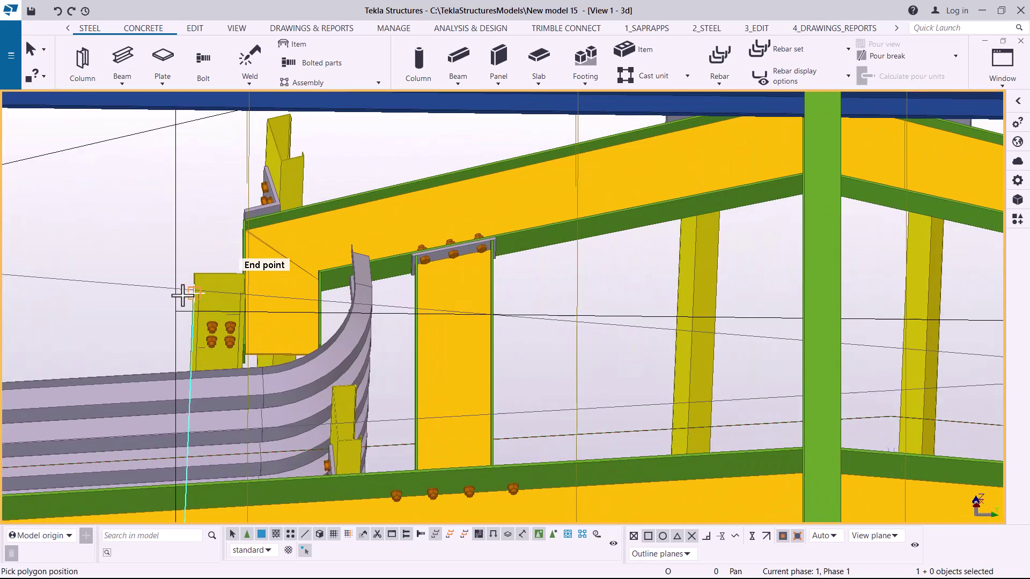
pyautogui.click(176, 290)
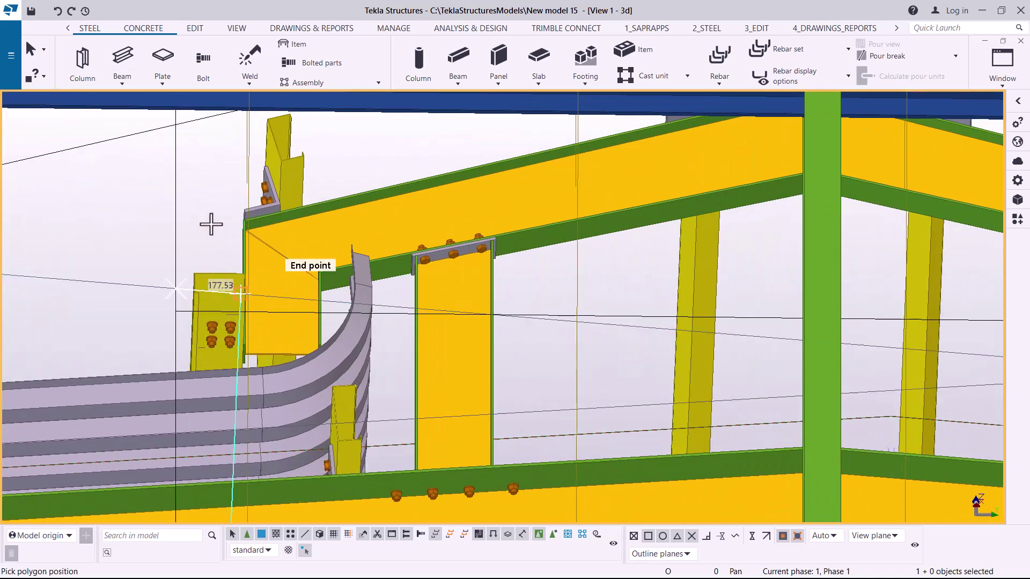
pyautogui.rightClick(200, 182)
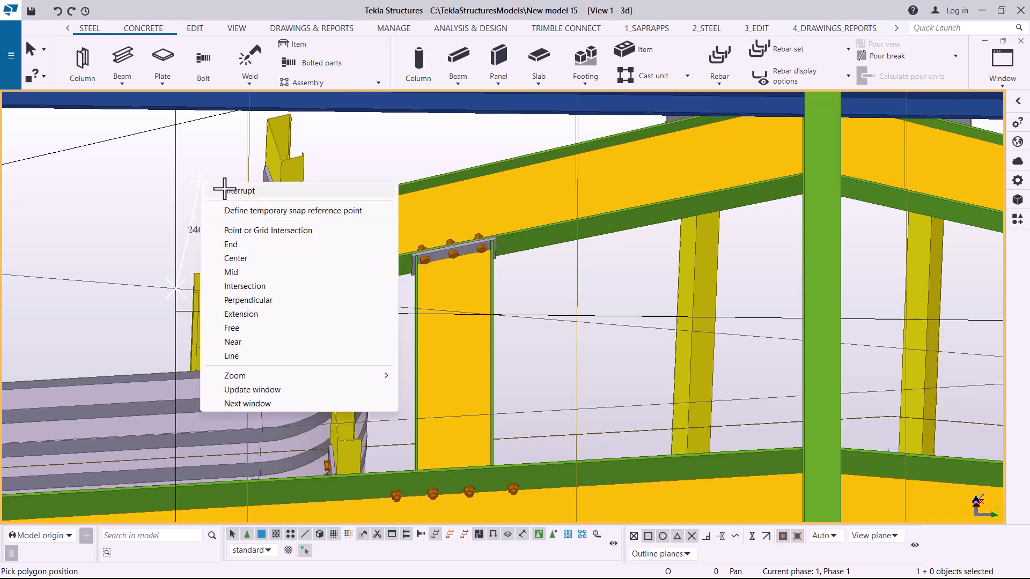
pyautogui.click(218, 188)
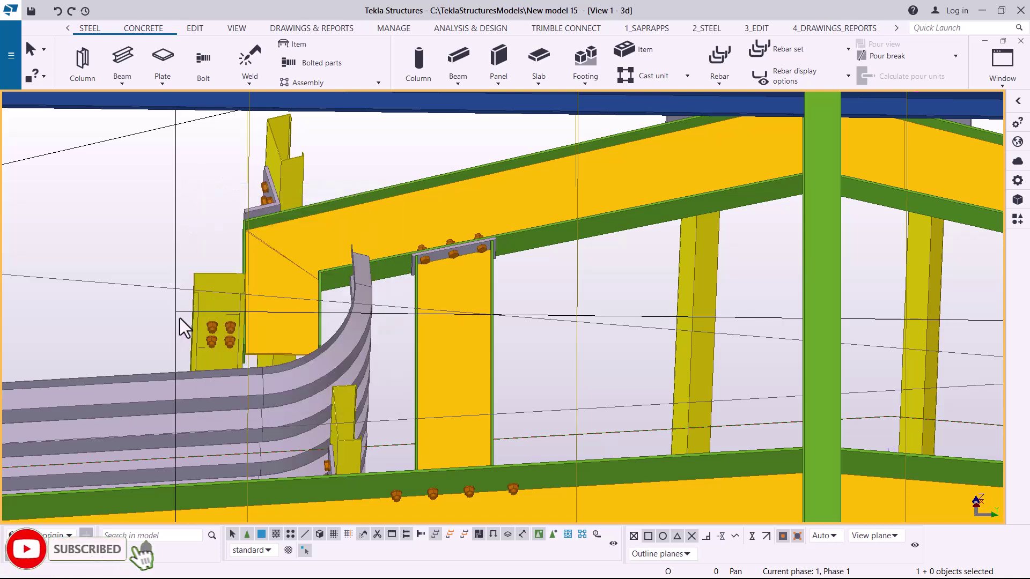
pyautogui.scroll(-6, 177, 311)
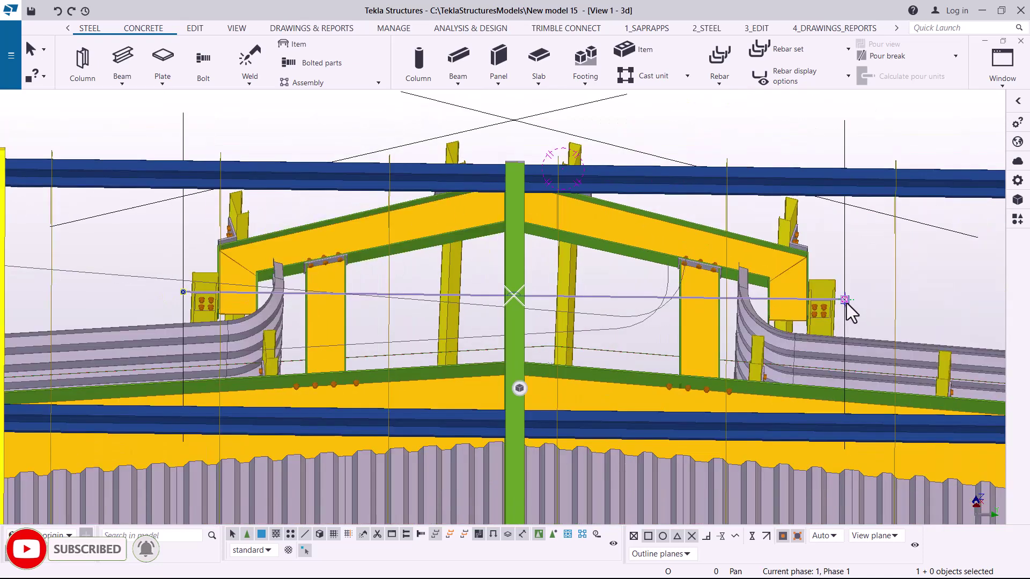
pyautogui.click(845, 299)
pyautogui.click(847, 214)
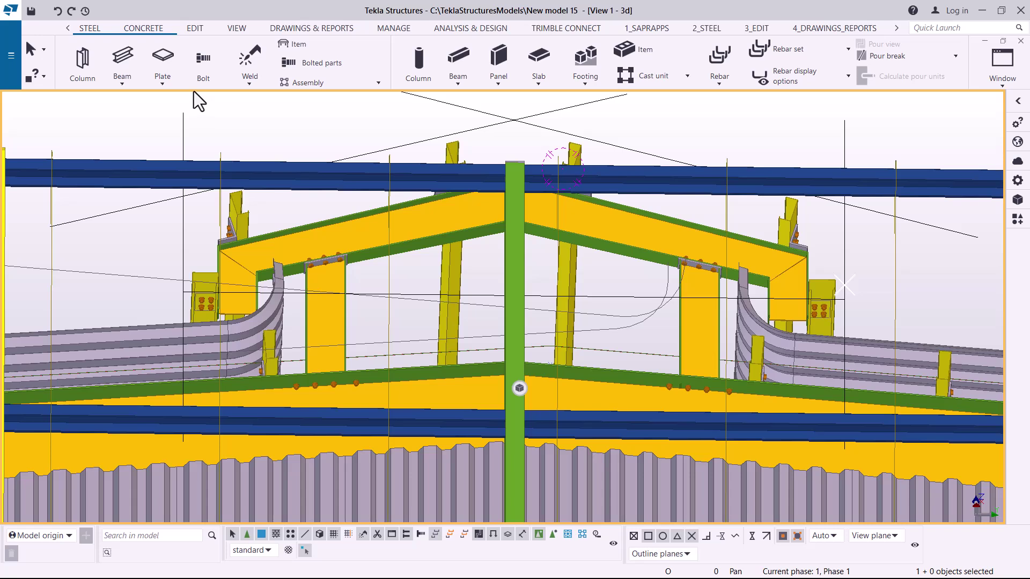
# Model a steel polybeam along the construction lines: 600 mm up, 1833.48 mm to the apex, 1833.48 mm down the slope, and 600 mm down.
pyautogui.click(122, 80)
pyautogui.click(137, 132)
pyautogui.scroll(5, 188, 298)
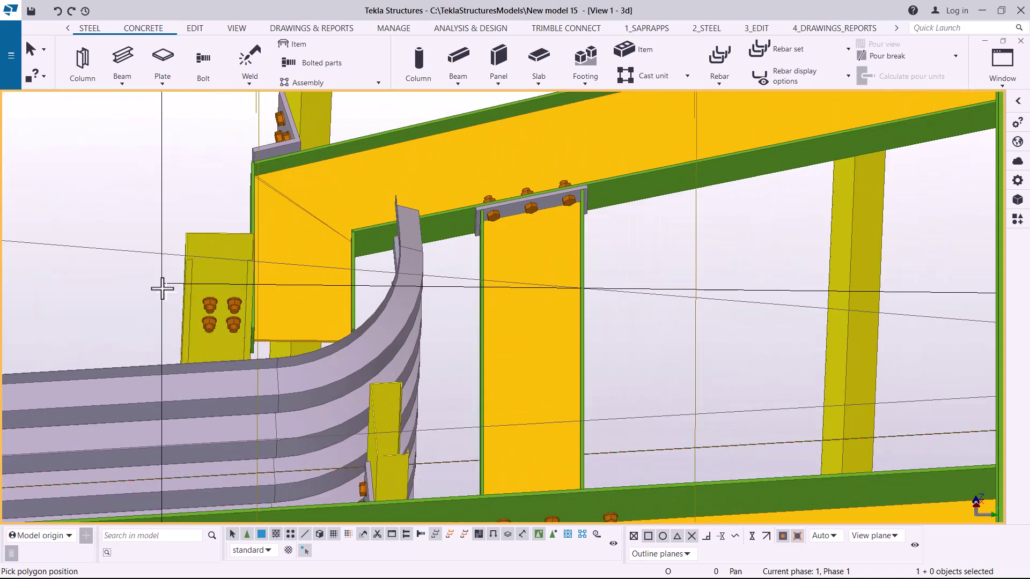
pyautogui.click(218, 371)
pyautogui.scroll(-3, 236, 381)
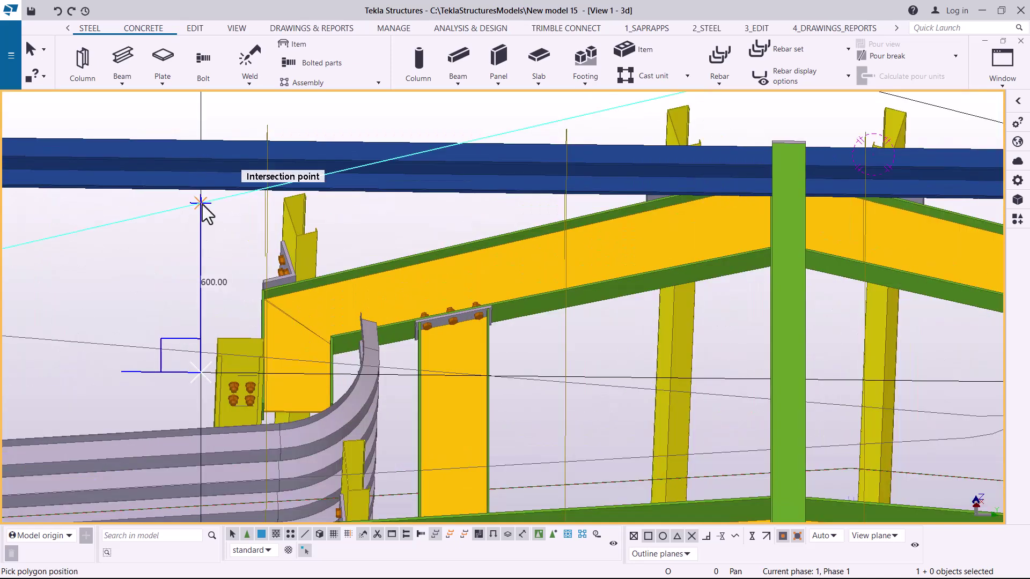
pyautogui.click(201, 204)
pyautogui.scroll(-3, 248, 258)
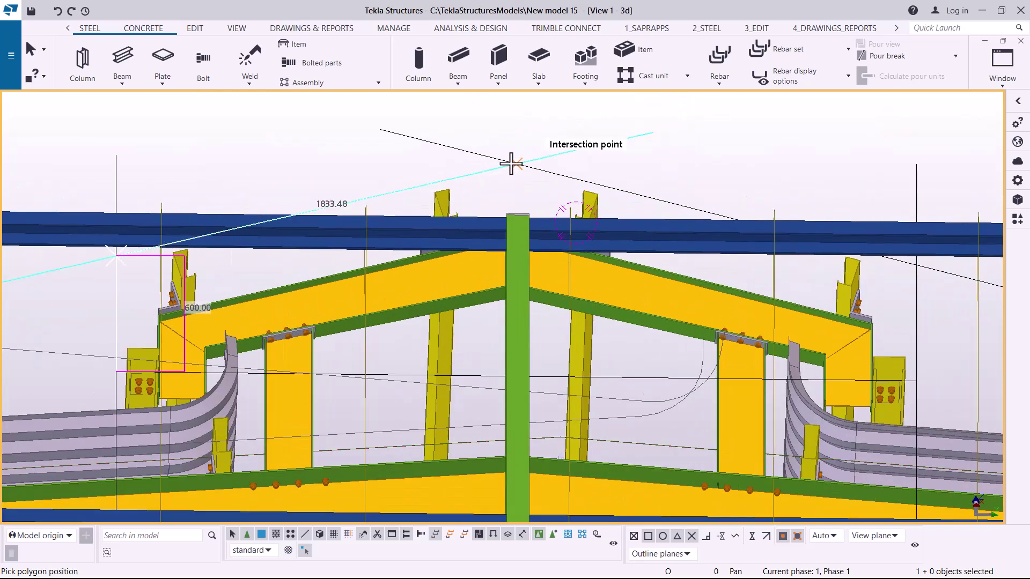
pyautogui.click(511, 163)
pyautogui.scroll(-2, 511, 166)
pyautogui.scroll(5, 815, 252)
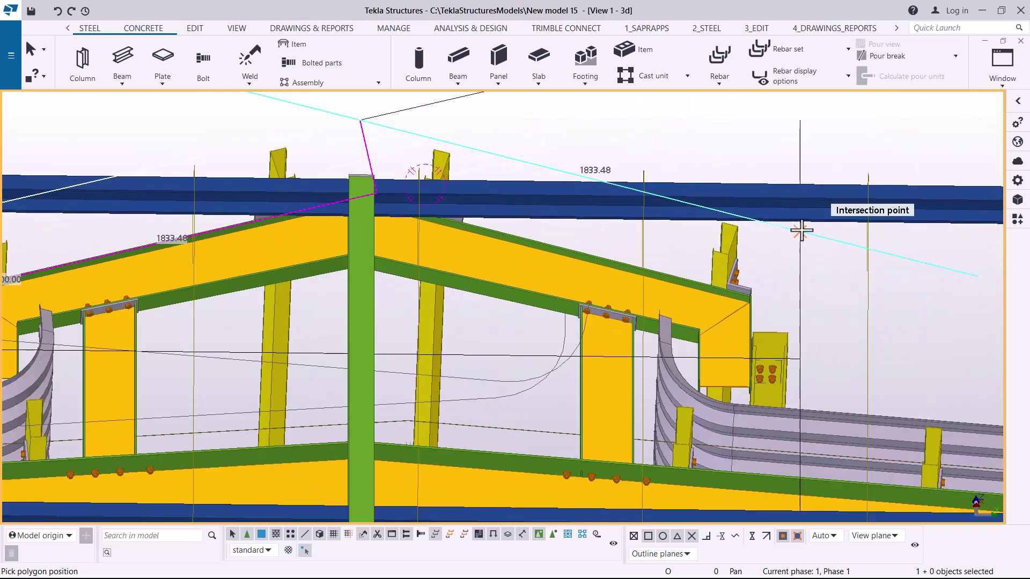
pyautogui.click(828, 296)
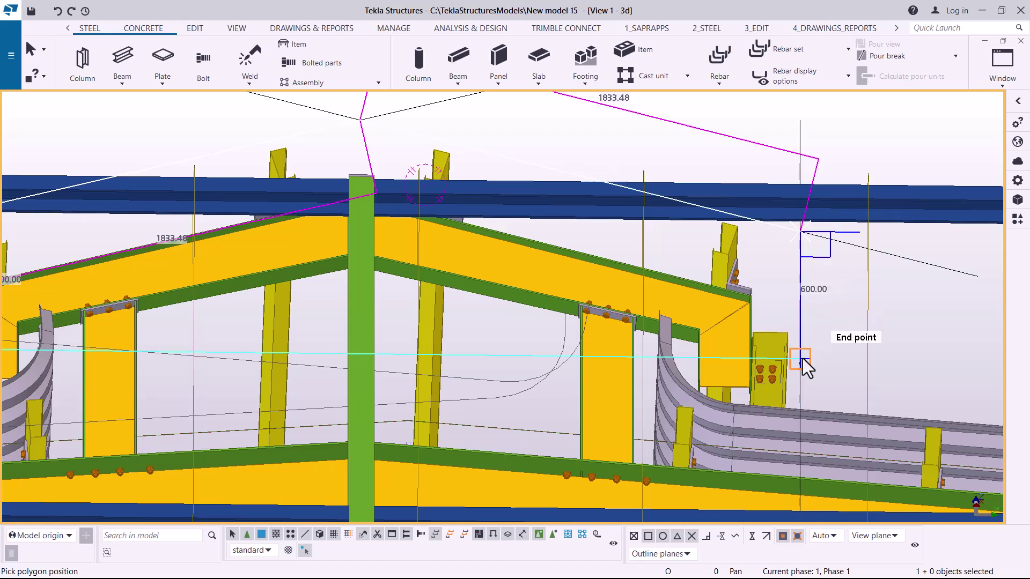
pyautogui.click(802, 358)
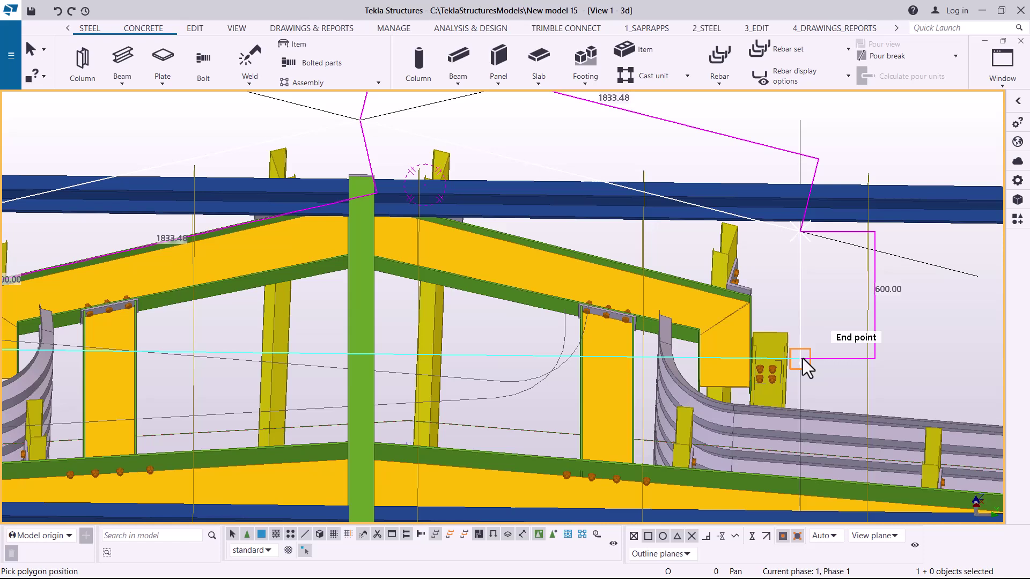
pyautogui.click(803, 359)
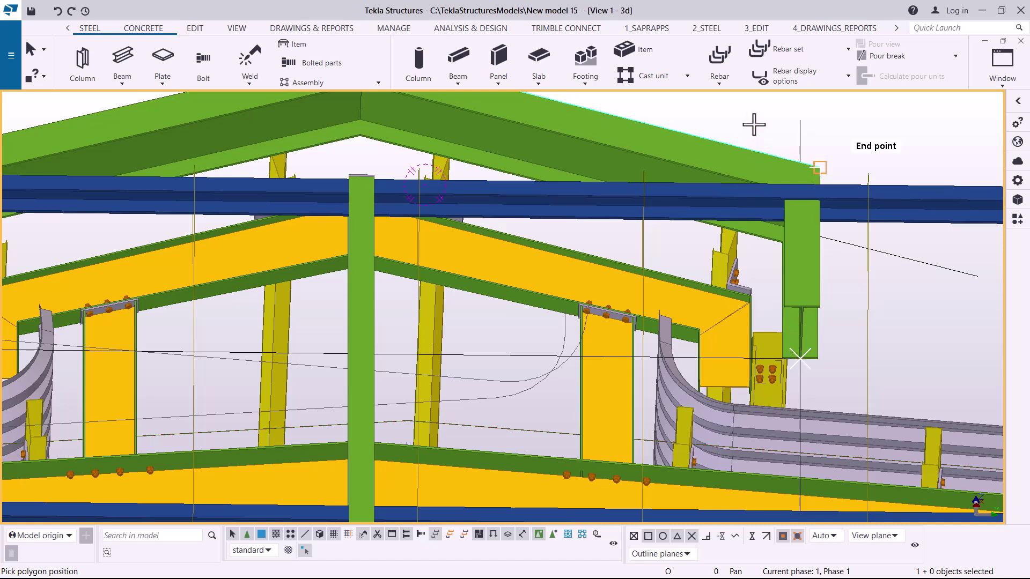
pyautogui.rightClick(772, 127)
pyautogui.click(793, 132)
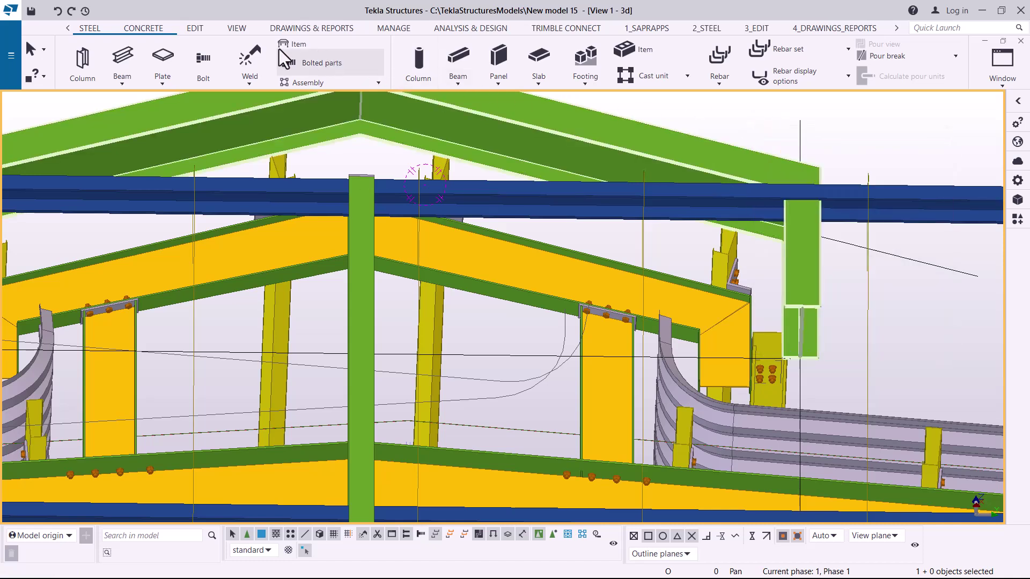
# Set a view point on the monitor frame and rotate the model to examine the new polybeam from above.
pyautogui.click(237, 28)
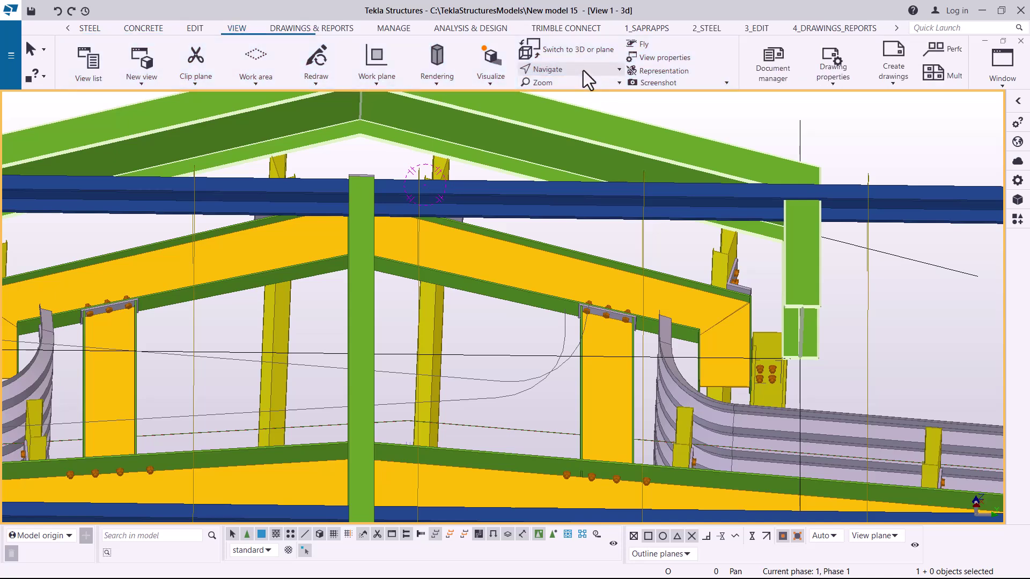
pyautogui.click(573, 72)
pyautogui.click(567, 90)
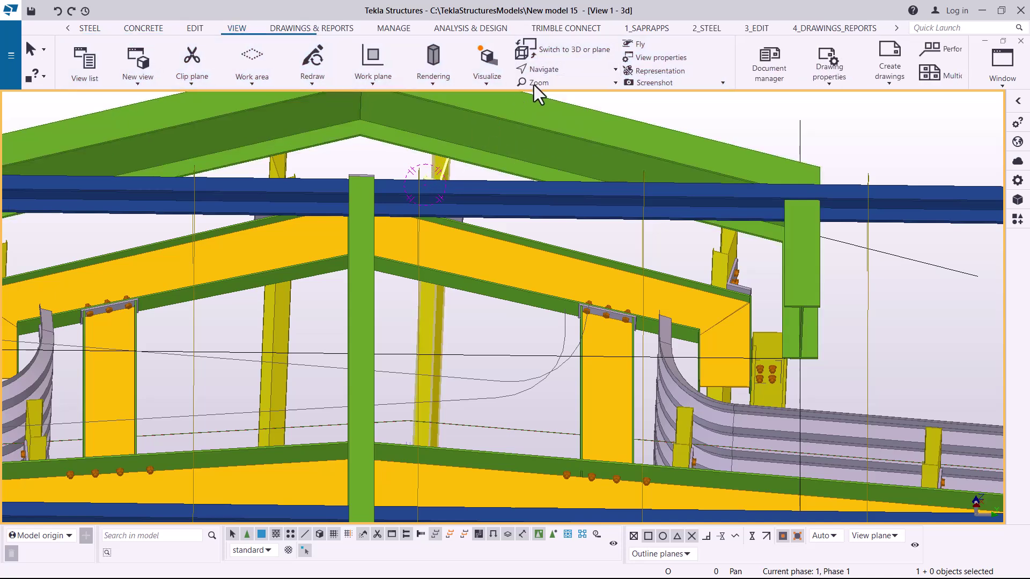
pyautogui.click(556, 69)
pyautogui.press('p')
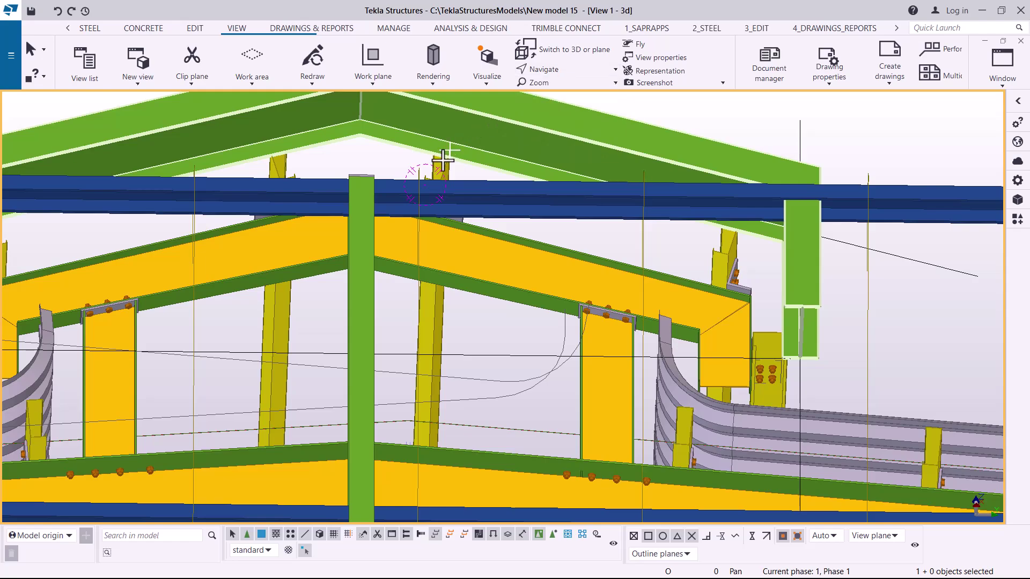
pyautogui.keyDown('ctrl'); pyautogui.moveTo(448, 166); pyautogui.dragTo(454, 296, button='middle'); pyautogui.keyUp('ctrl')
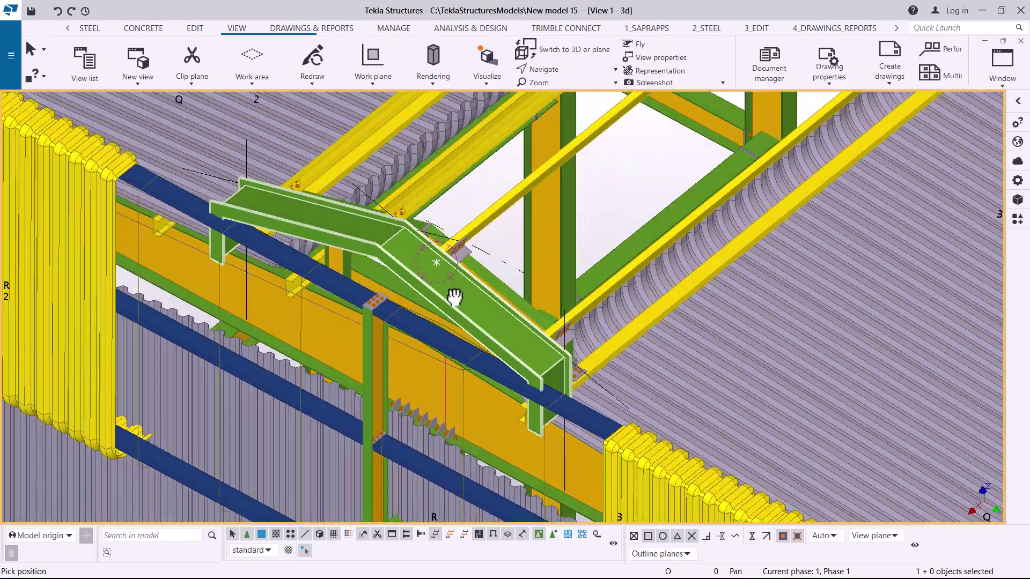
pyautogui.rightClick(646, 171)
pyautogui.click(677, 177)
pyautogui.rightClick(629, 143)
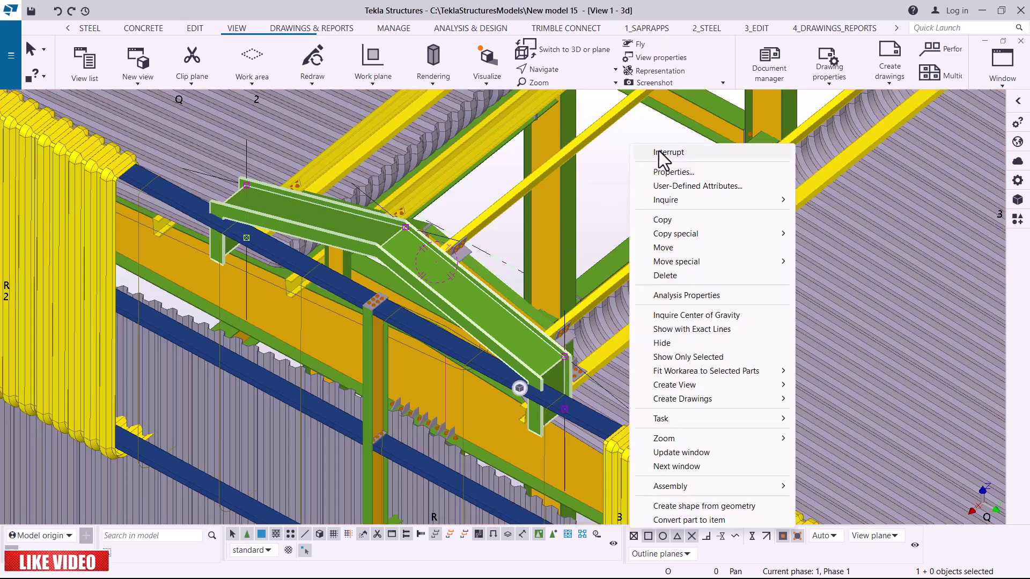
pyautogui.click(660, 154)
# Copy the PANEL1 profile name from the properties of the roof sheeting beside the monitor.
pyautogui.click(636, 194)
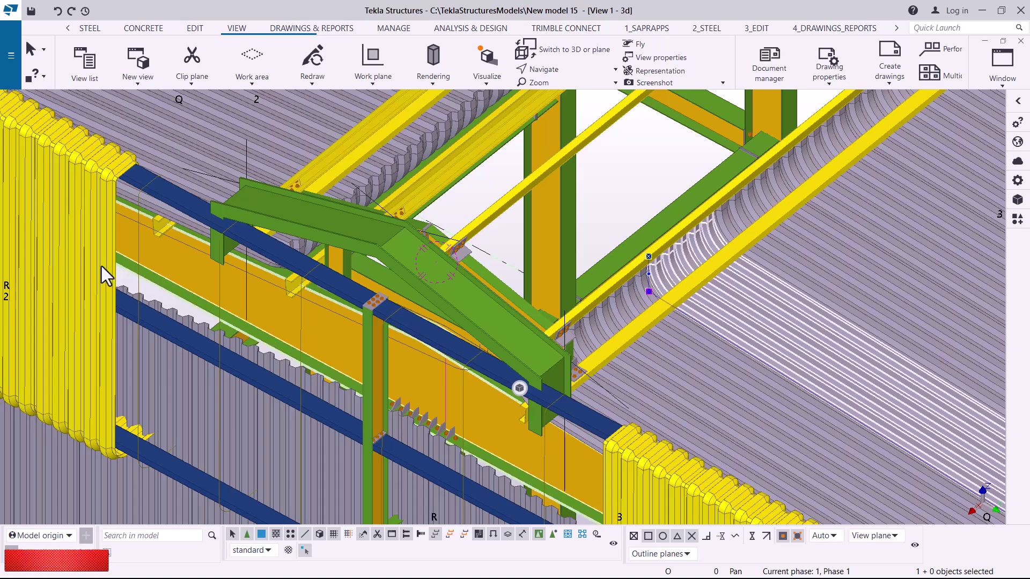
pyautogui.doubleClick(852, 265)
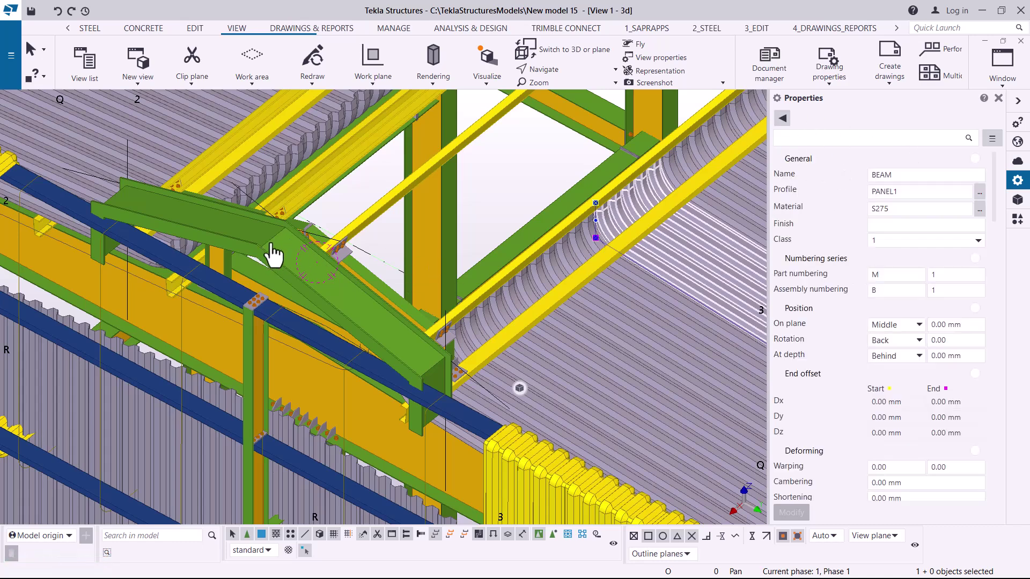
pyautogui.doubleClick(895, 192)
pyautogui.hotkey('ctrl', 'c')
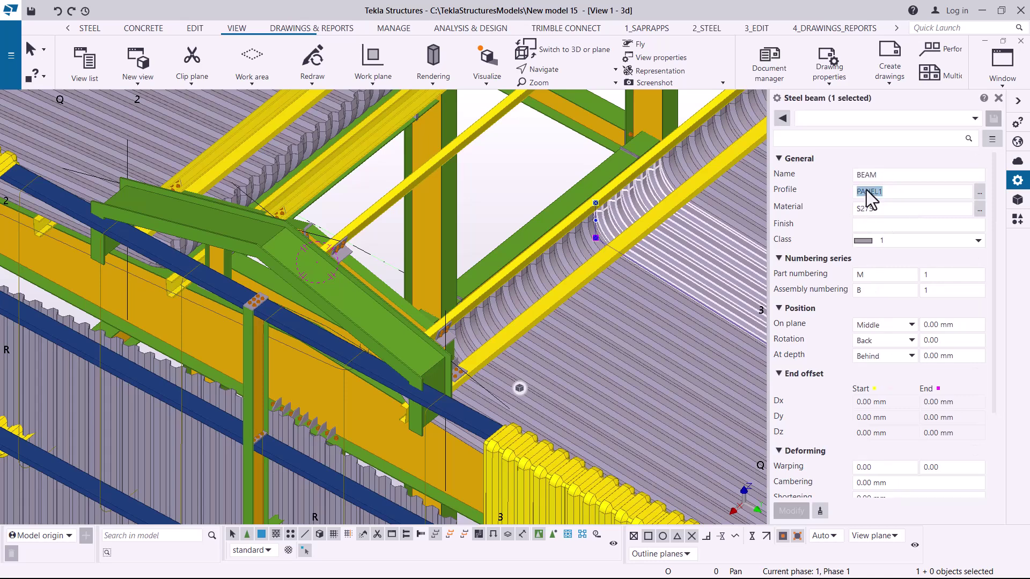
pyautogui.rightClick(866, 192)
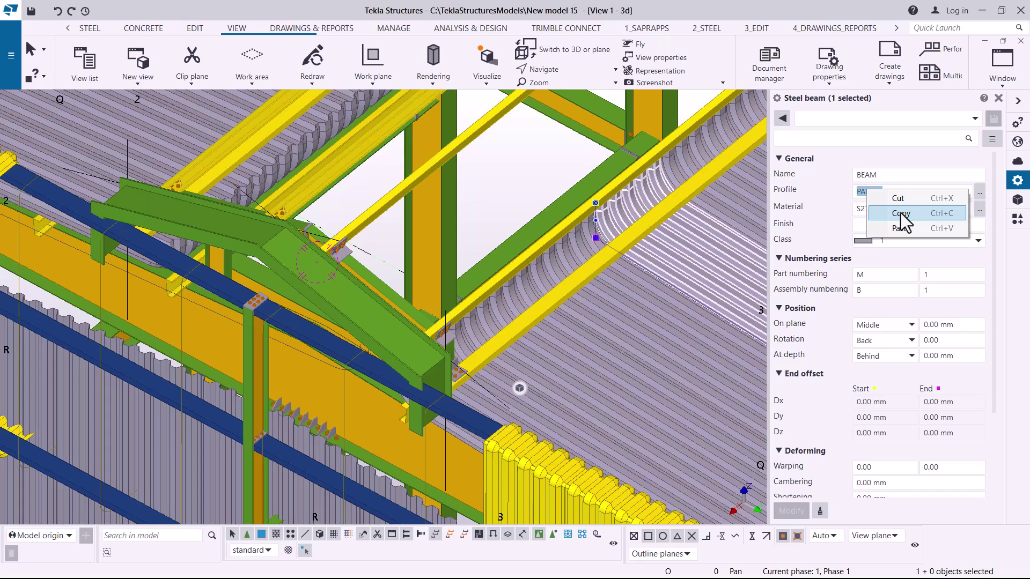
# Paste PANEL1 as the polybeam's profile and apply the change.
pyautogui.click(343, 300)
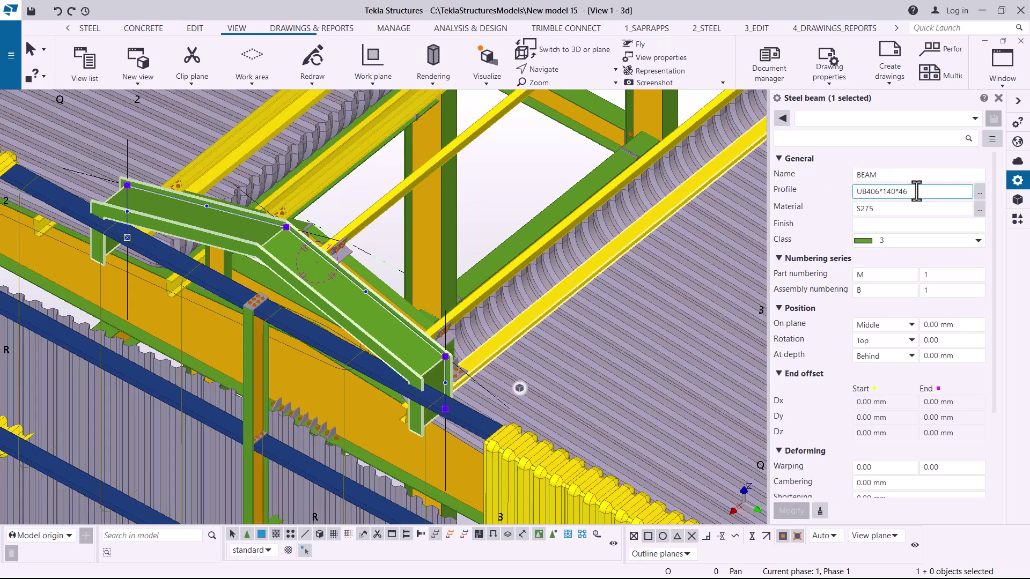
pyautogui.doubleClick(883, 191)
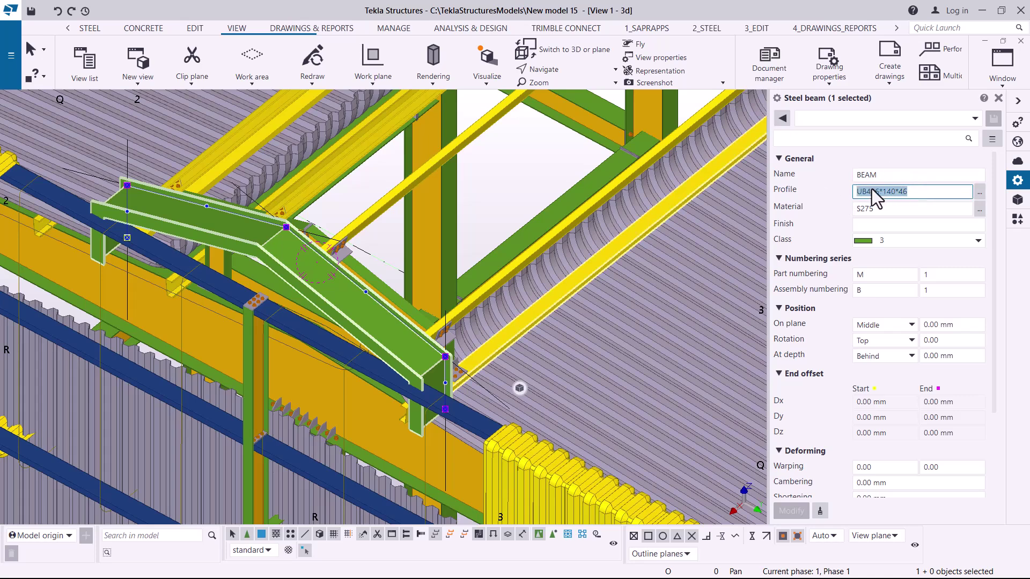
pyautogui.rightClick(871, 199)
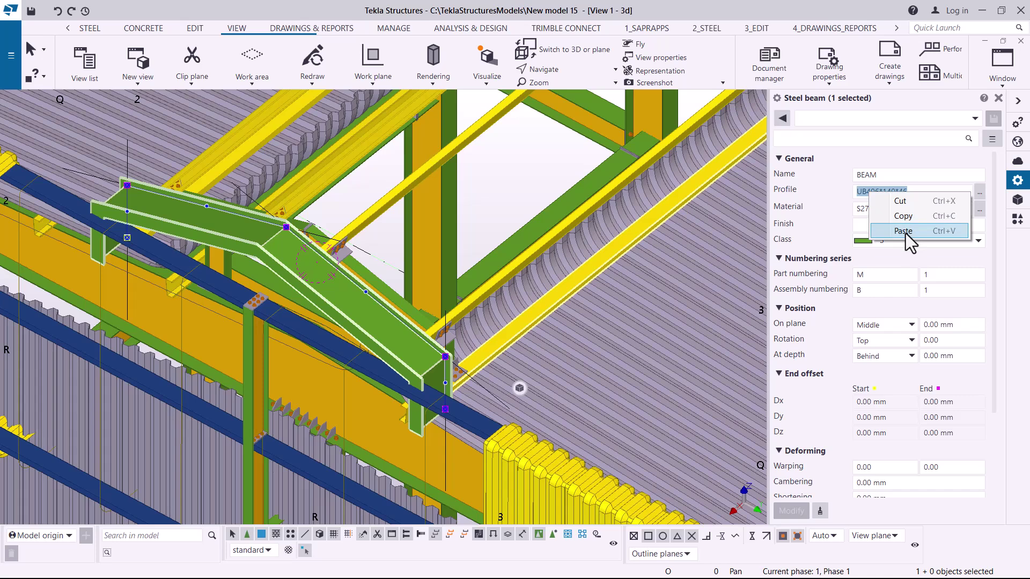
pyautogui.click(906, 230)
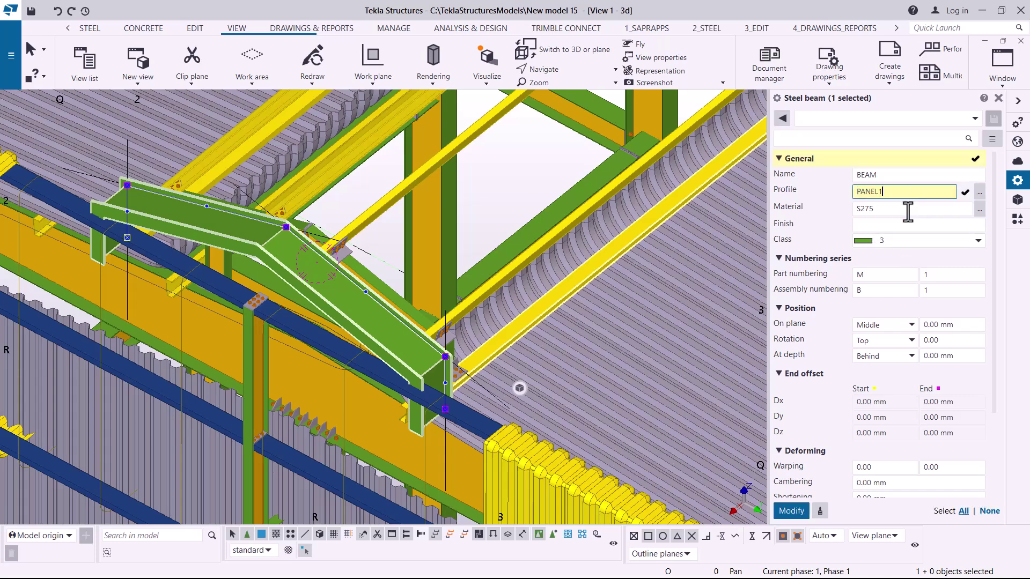
pyautogui.click(791, 512)
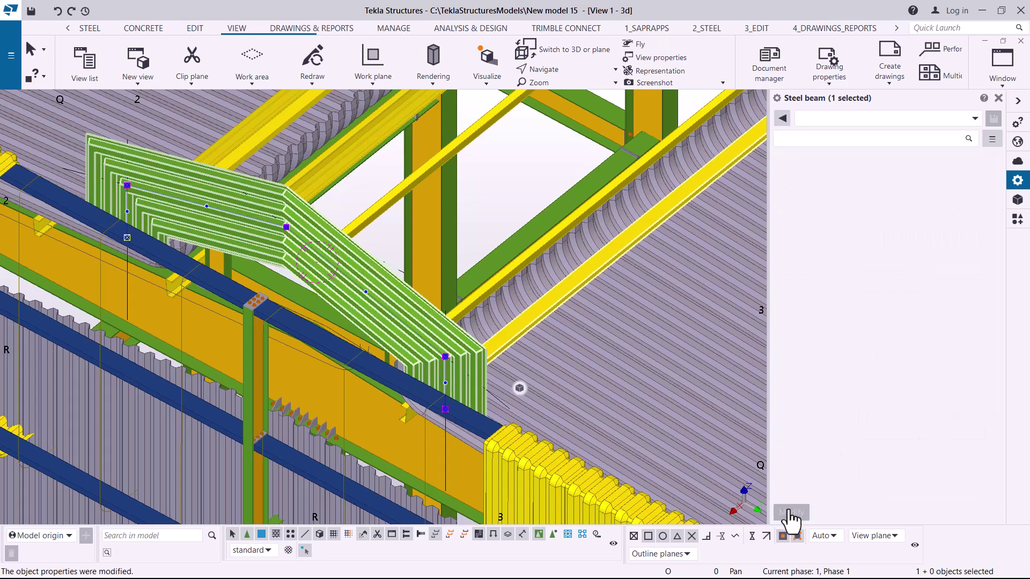
# Set the polybeam's position rotation to Back and inspect the sheeting along its slopes.
pyautogui.click(557, 70)
pyautogui.press('p')
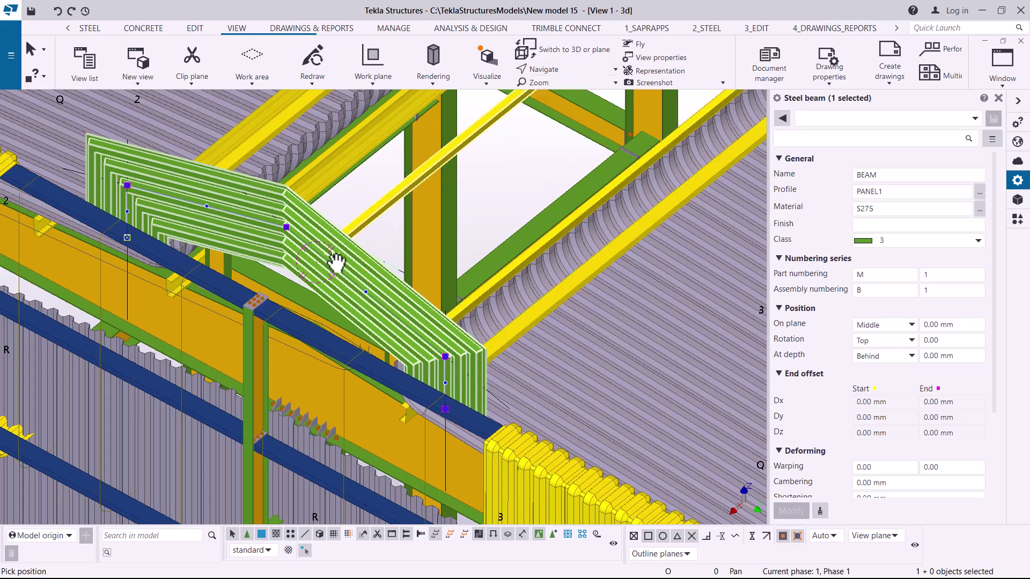
pyautogui.moveTo(340, 257); pyautogui.dragTo(349, 236)
pyautogui.moveTo(348, 236)
pyautogui.keyDown('ctrl'); pyautogui.mouseDown(button='middle')
pyautogui.moveTo(425, 161)
pyautogui.moveTo(471, 157)
pyautogui.moveTo(405, 177)
pyautogui.moveTo(367, 244)
pyautogui.moveTo(153, 230)
pyautogui.moveTo(269, 227)
pyautogui.moveTo(320, 239)
pyautogui.moveTo(342, 253)
pyautogui.moveTo(341, 277)
pyautogui.mouseUp(button='middle'); pyautogui.keyUp('ctrl')
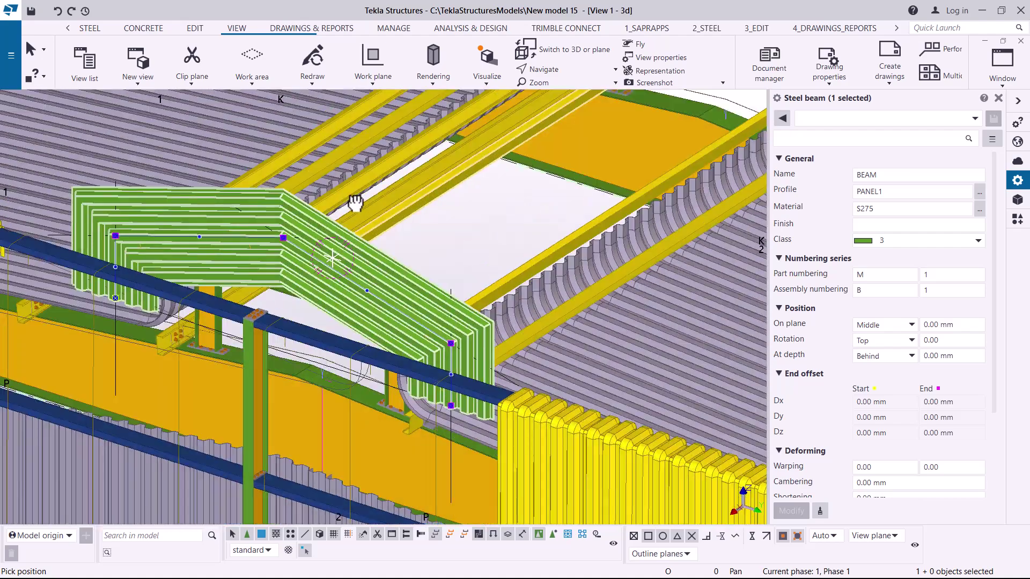
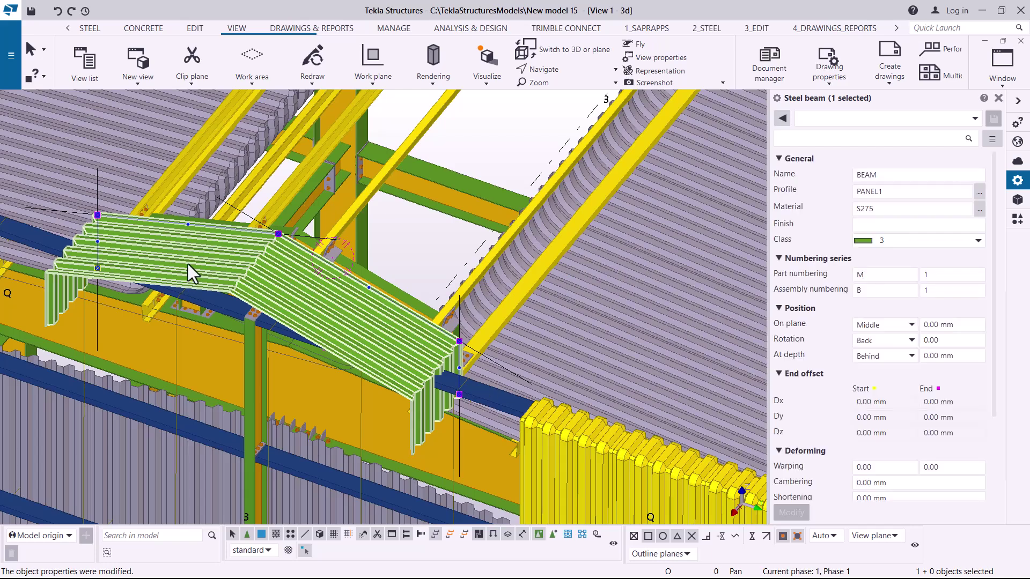
pyautogui.scroll(3, 250, 264)
pyautogui.scroll(1, 263, 253)
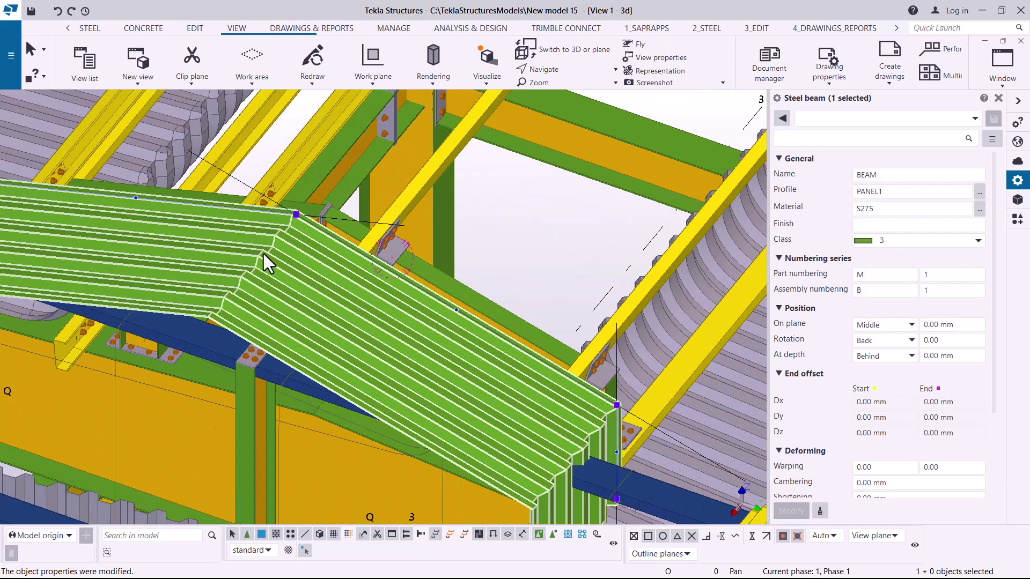
pyautogui.scroll(-2, 304, 237)
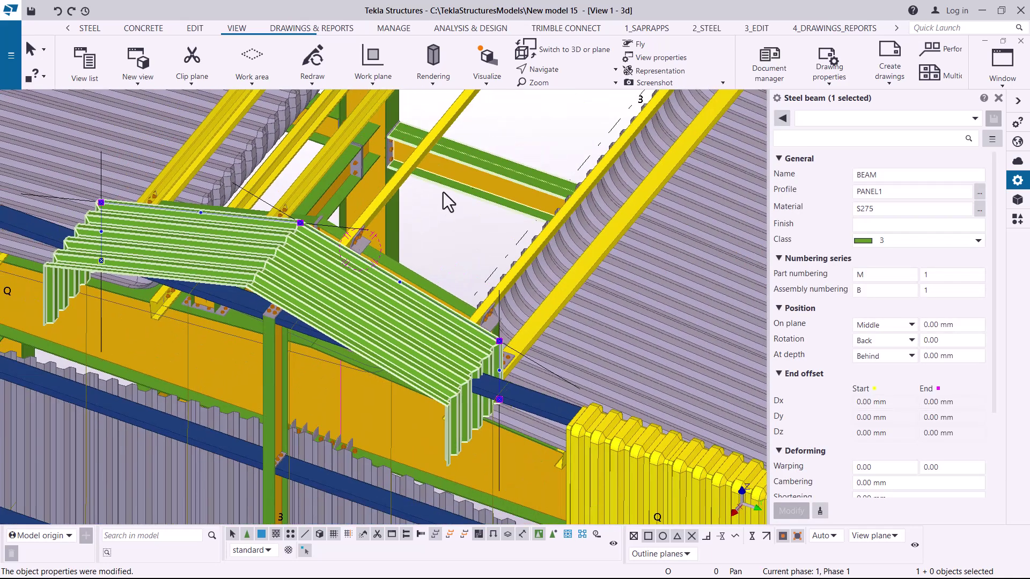
# Set the polybeam's depth position to Front and apply the change.
pyautogui.click(572, 93)
pyautogui.moveTo(346, 236); pyautogui.dragTo(303, 415)
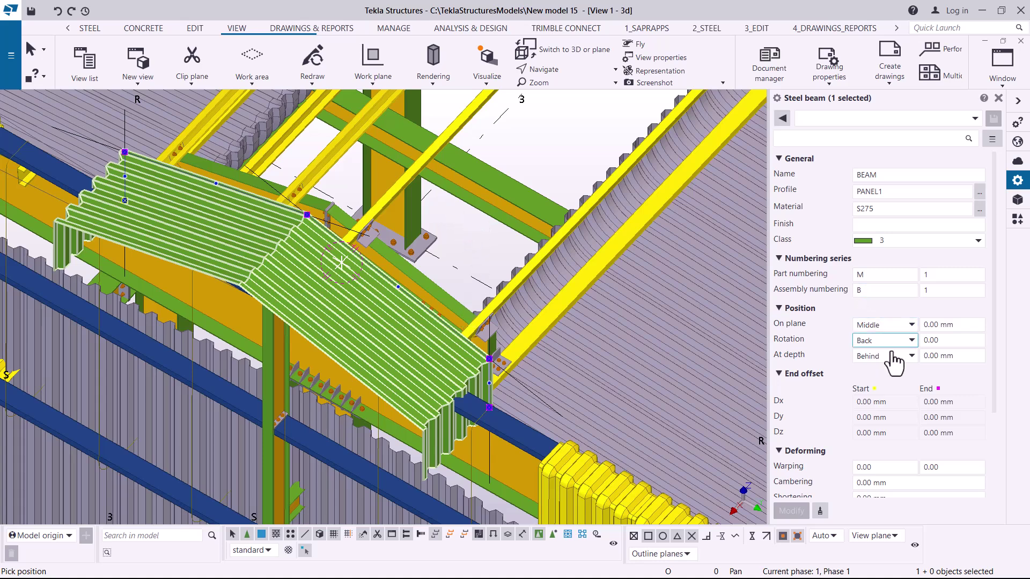
pyautogui.click(910, 359)
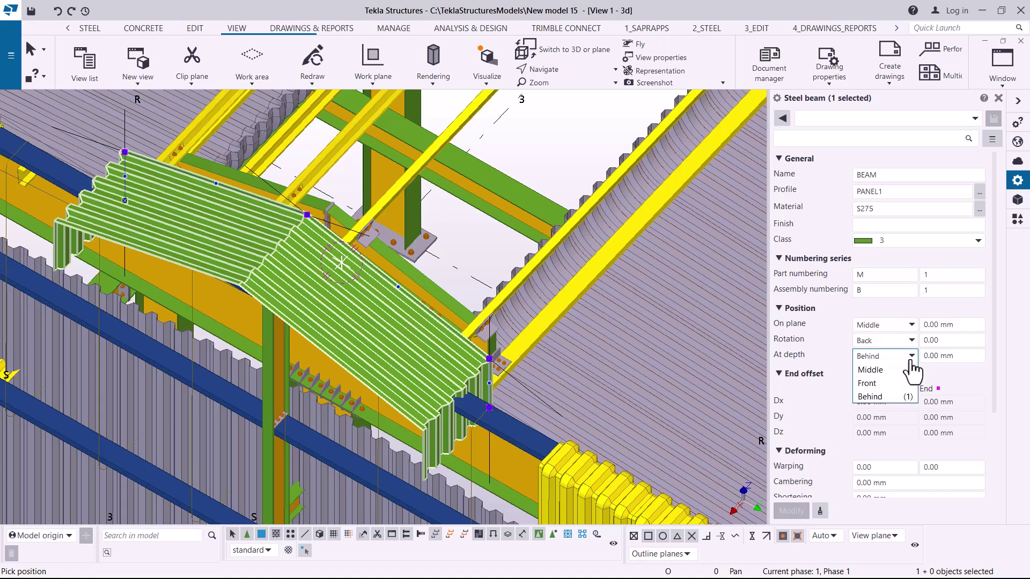
pyautogui.click(867, 383)
pyautogui.click(792, 511)
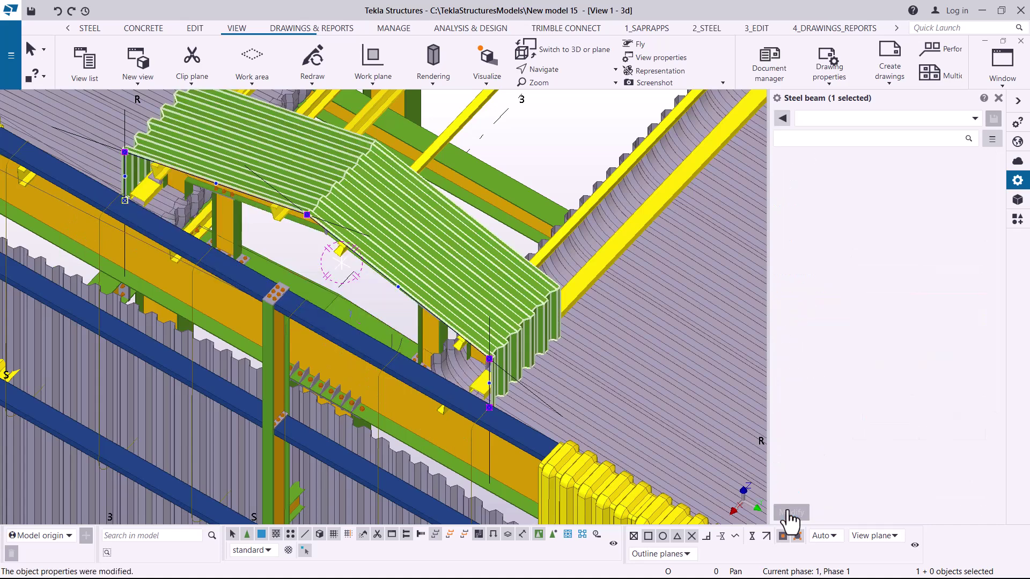
# Rotate the model to view the corrugated polybeam over the monitor frame from the gable side.
pyautogui.click(564, 69)
pyautogui.click(562, 92)
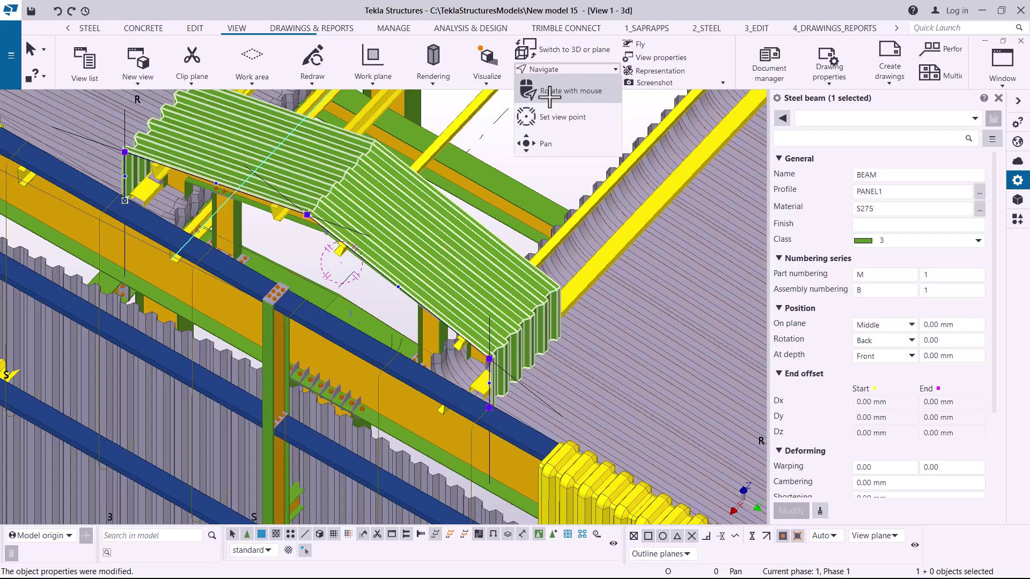
pyautogui.moveTo(427, 231); pyautogui.dragTo(428, 183)
pyautogui.scroll(3, 540, 294)
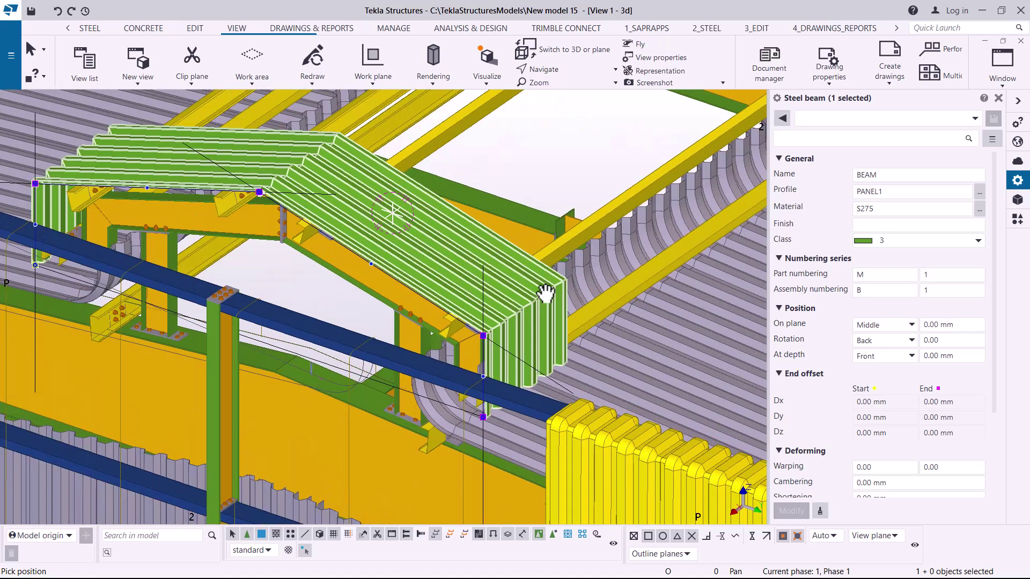
pyautogui.rightClick(567, 136)
pyautogui.click(601, 144)
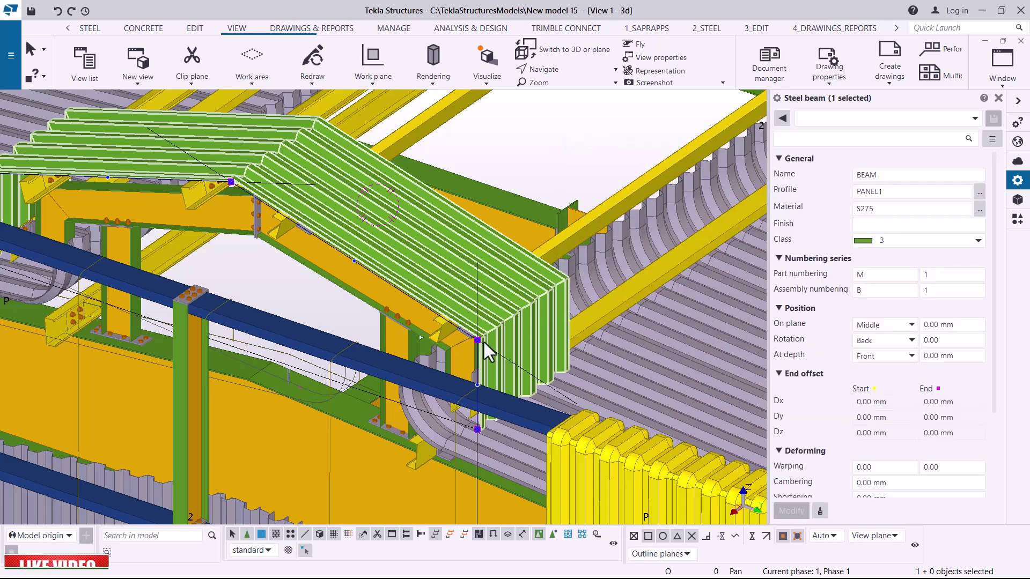
# Examine the polybeam's corner points at both eaves and at the ridge against the monitor frame.
pyautogui.scroll(3, 481, 342)
pyautogui.scroll(3, 481, 342)
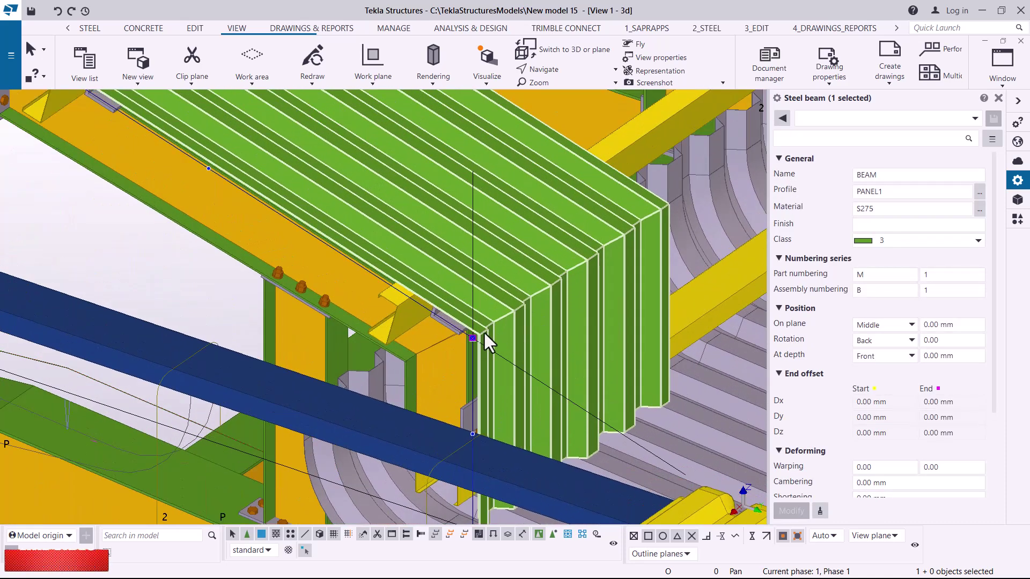
pyautogui.scroll(-3, 479, 336)
pyautogui.scroll(-5, 583, 327)
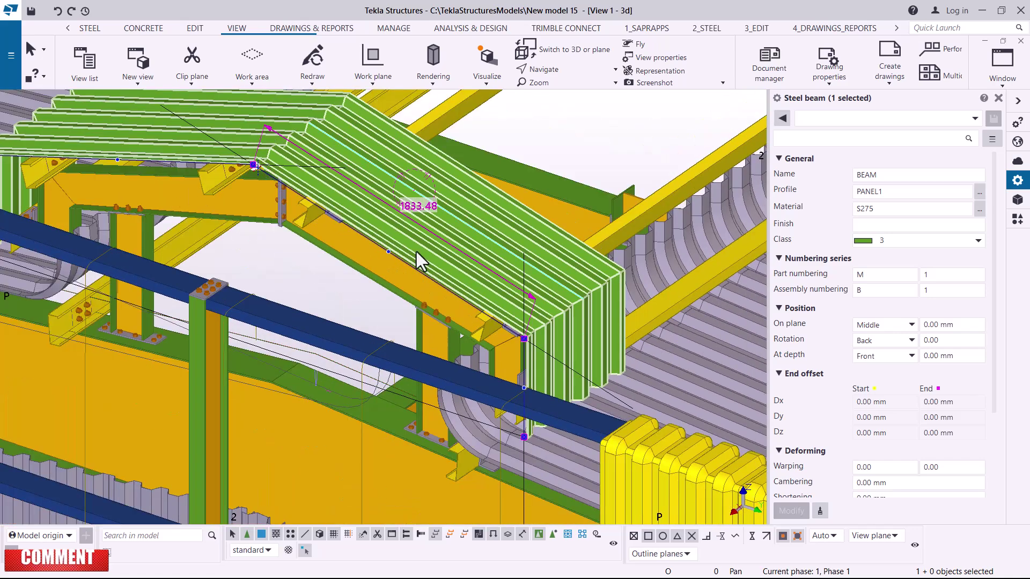
pyautogui.keyDown('ctrl'); pyautogui.moveTo(398, 243); pyautogui.dragTo(173, 211, button='middle'); pyautogui.keyUp('ctrl')
pyautogui.scroll(2, 121, 196)
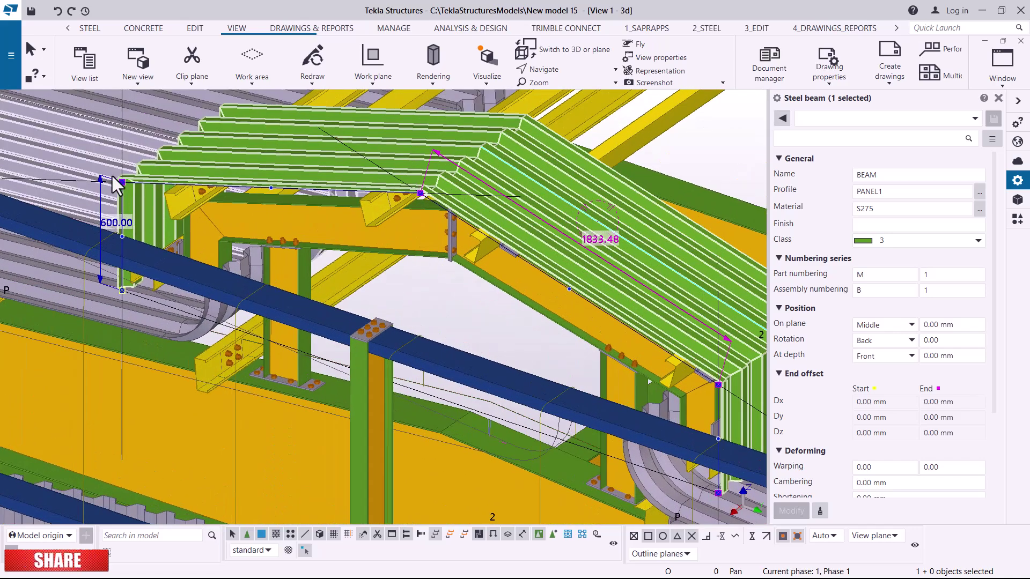
pyautogui.scroll(-1, 205, 214)
pyautogui.scroll(-1, 347, 227)
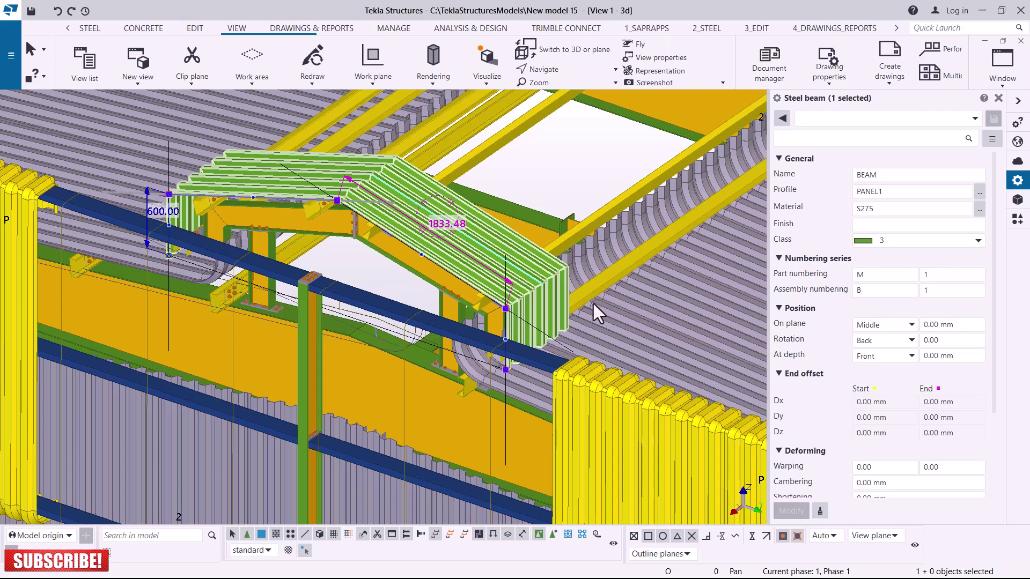
pyautogui.scroll(3, 514, 305)
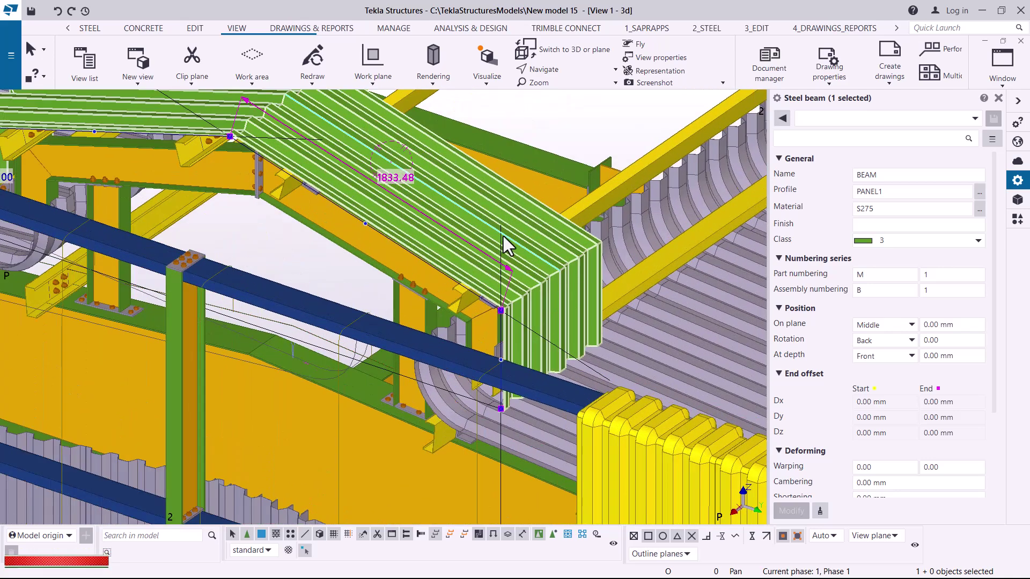
pyautogui.scroll(1, 539, 279)
pyautogui.scroll(1, 538, 279)
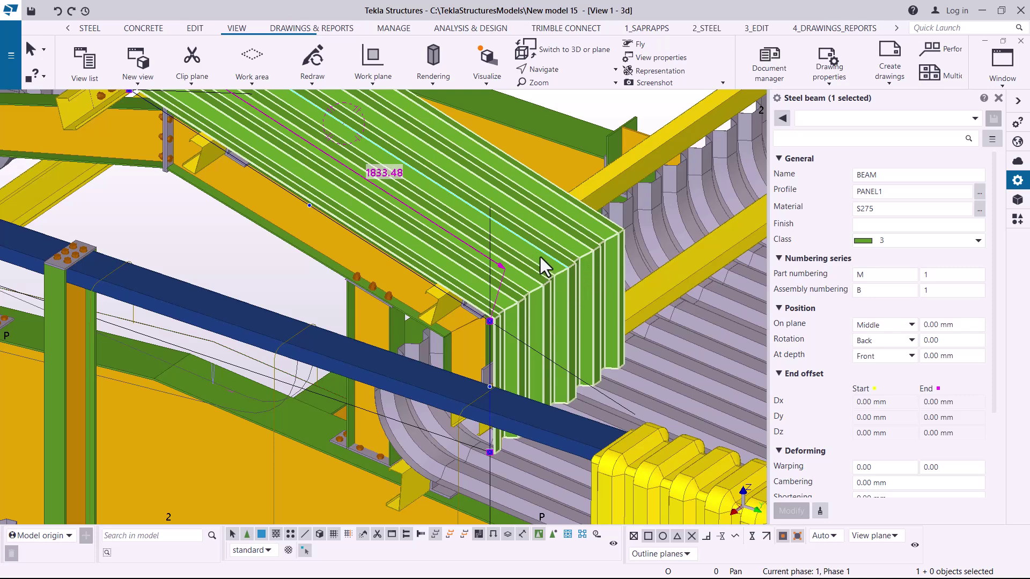
pyautogui.scroll(-2, 602, 314)
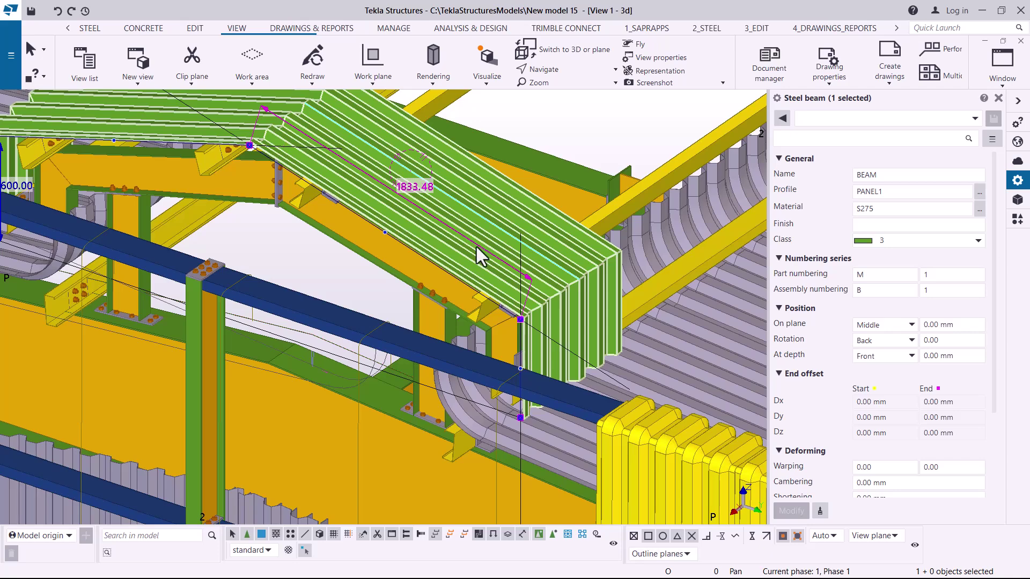
pyautogui.scroll(-1, 531, 244)
pyautogui.scroll(-1, 535, 245)
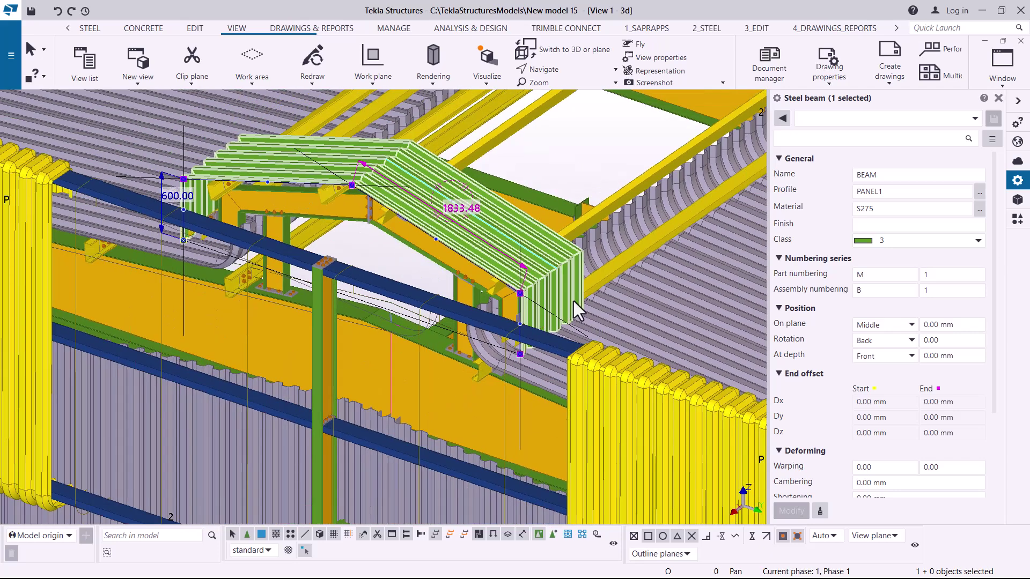
# Inspect the chamfer properties of the polybeam's corner point at the near eaves, and reselect the polybeam.
pyautogui.scroll(4, 584, 292)
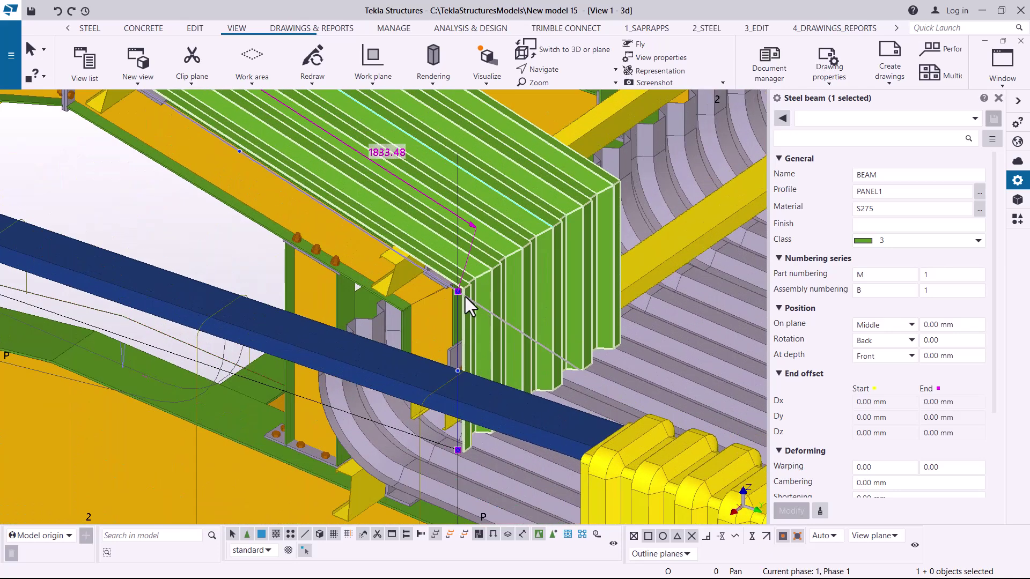
pyautogui.click(459, 292)
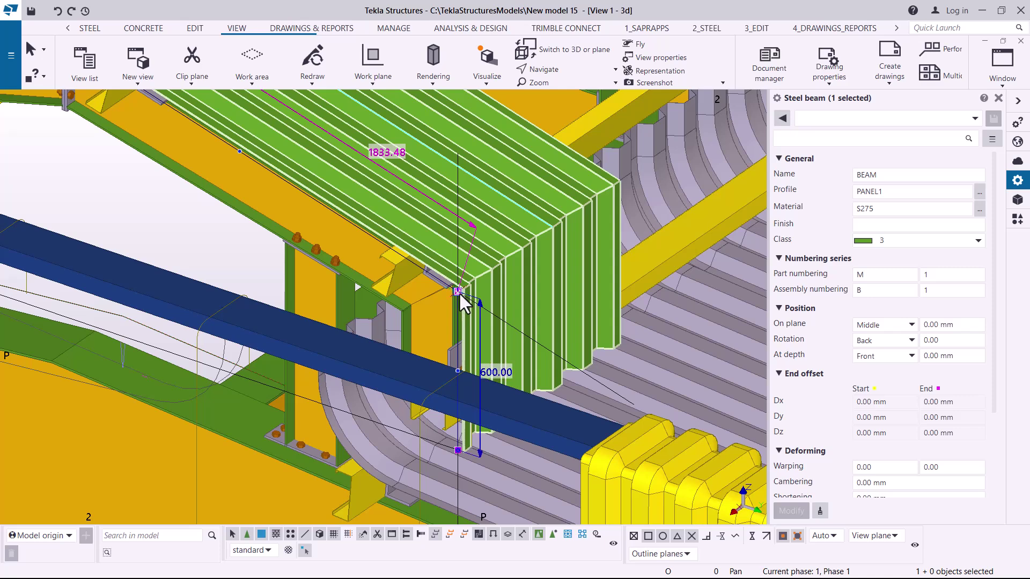
pyautogui.click(458, 292)
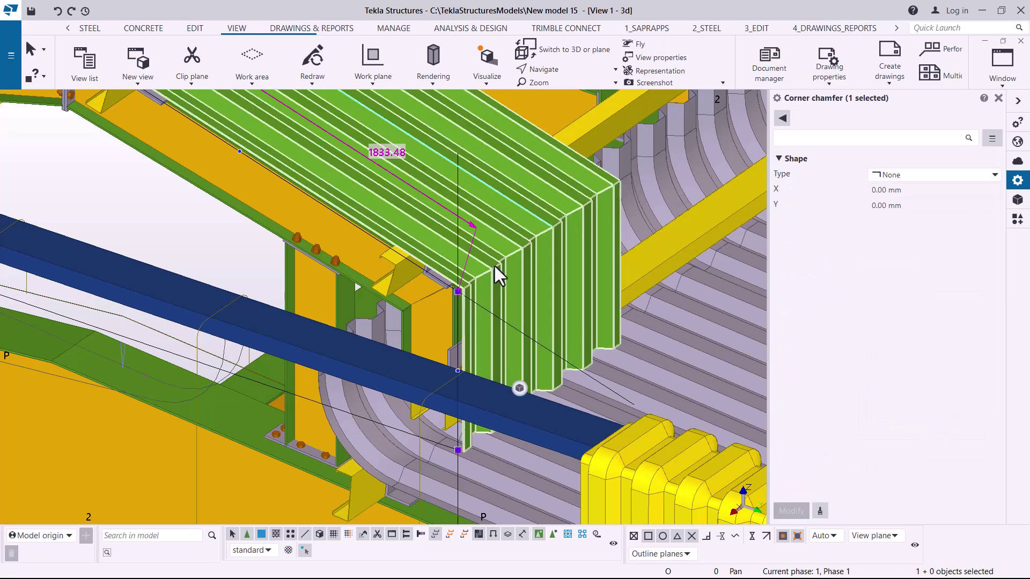
pyautogui.click(457, 291)
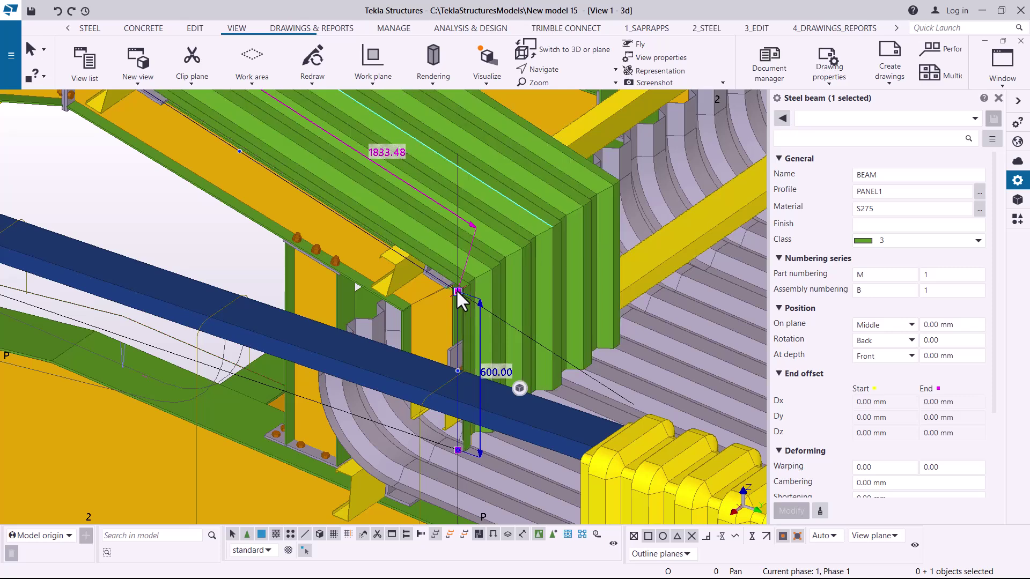
pyautogui.click(520, 239)
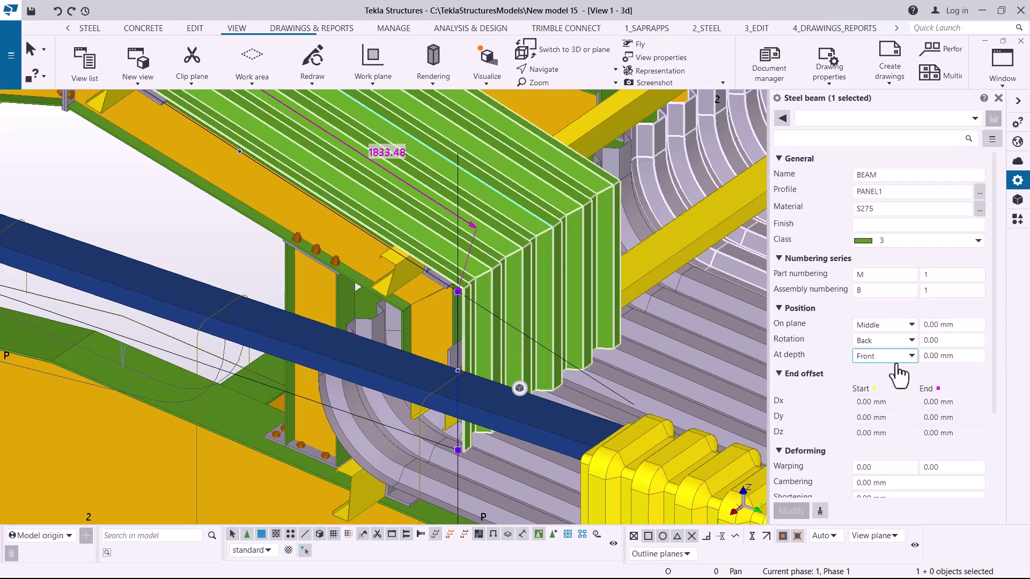
# Try the on-plane position Left for the polybeam, and undo the change.
pyautogui.click(909, 334)
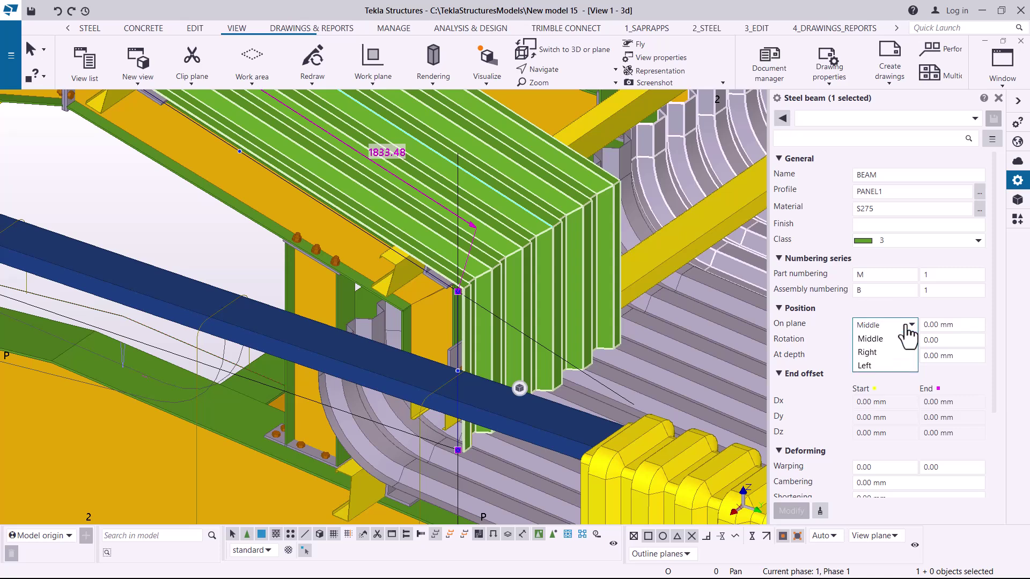
pyautogui.click(873, 366)
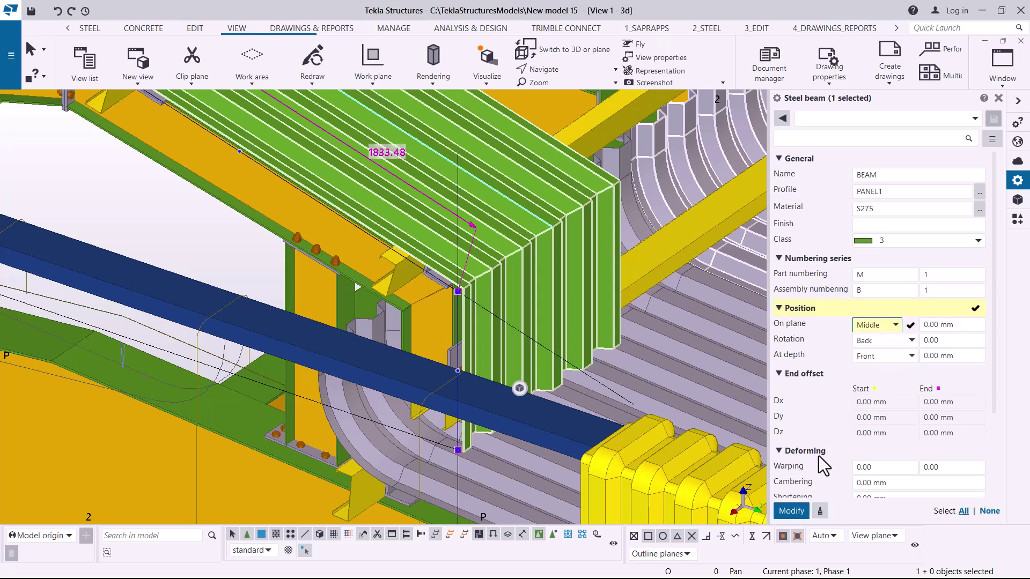
pyautogui.click(790, 512)
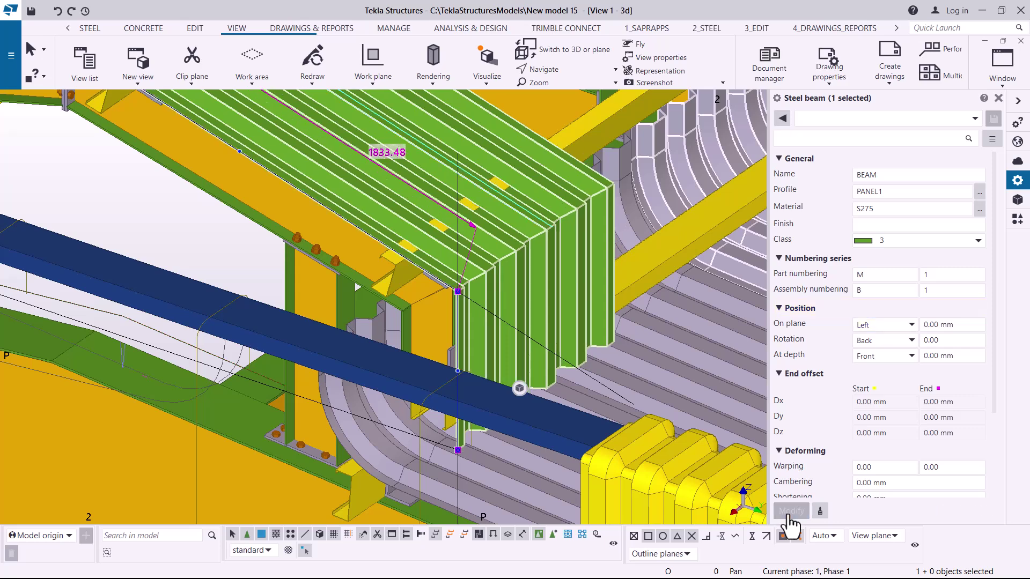
pyautogui.click(58, 11)
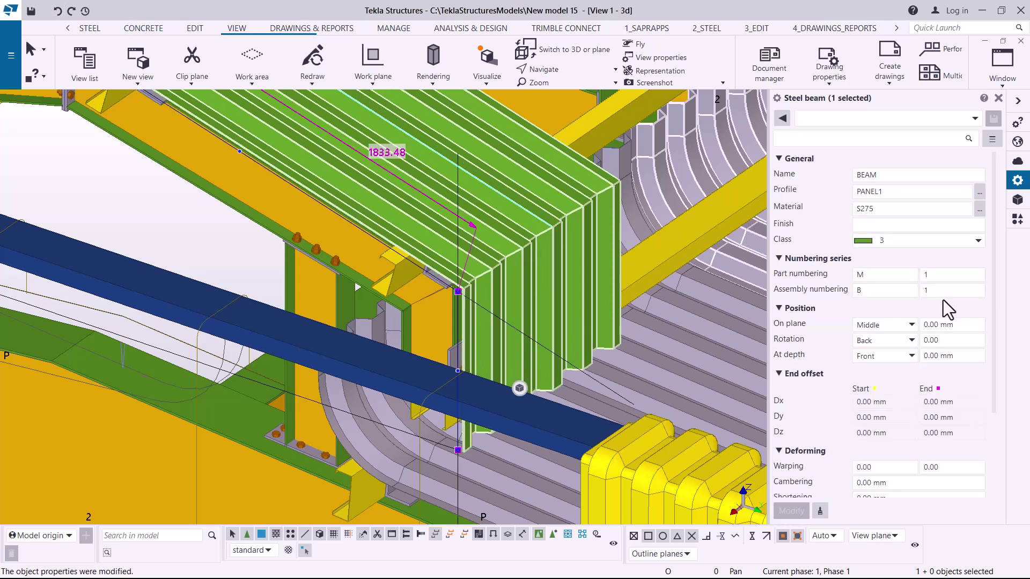
# Try the depth position Behind for the polybeam and apply the change.
pyautogui.click(912, 359)
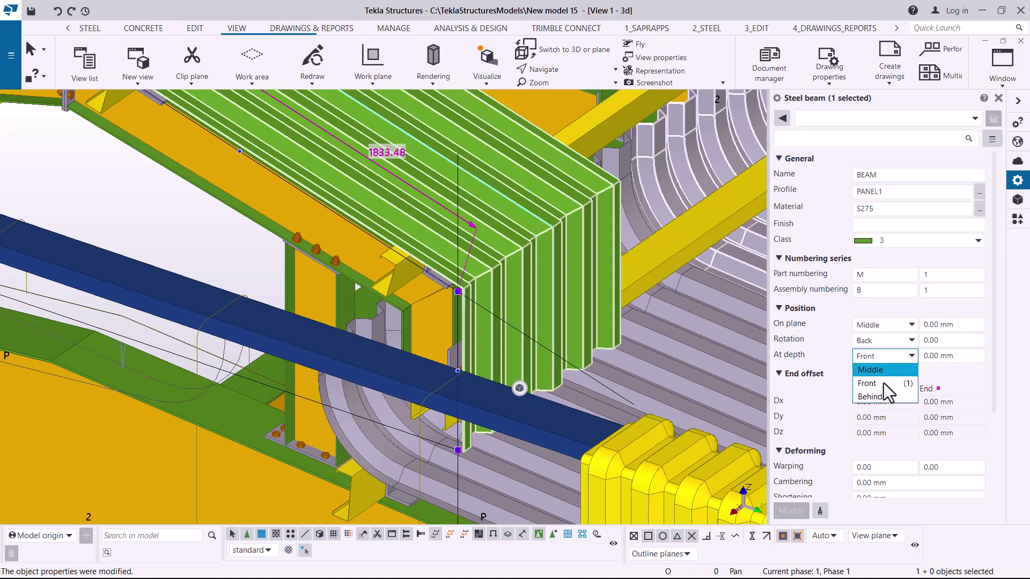
pyautogui.click(876, 396)
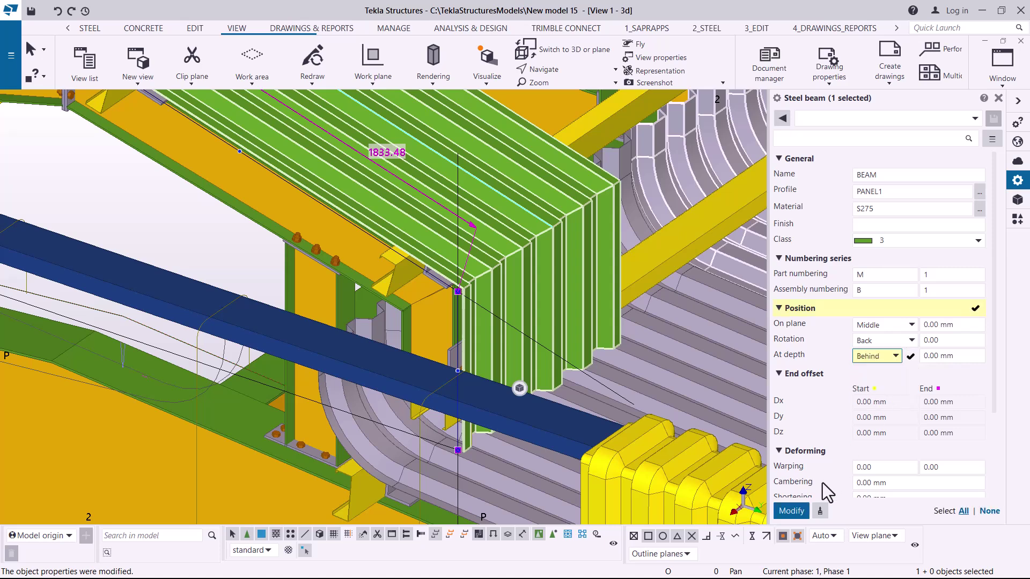
pyautogui.click(791, 511)
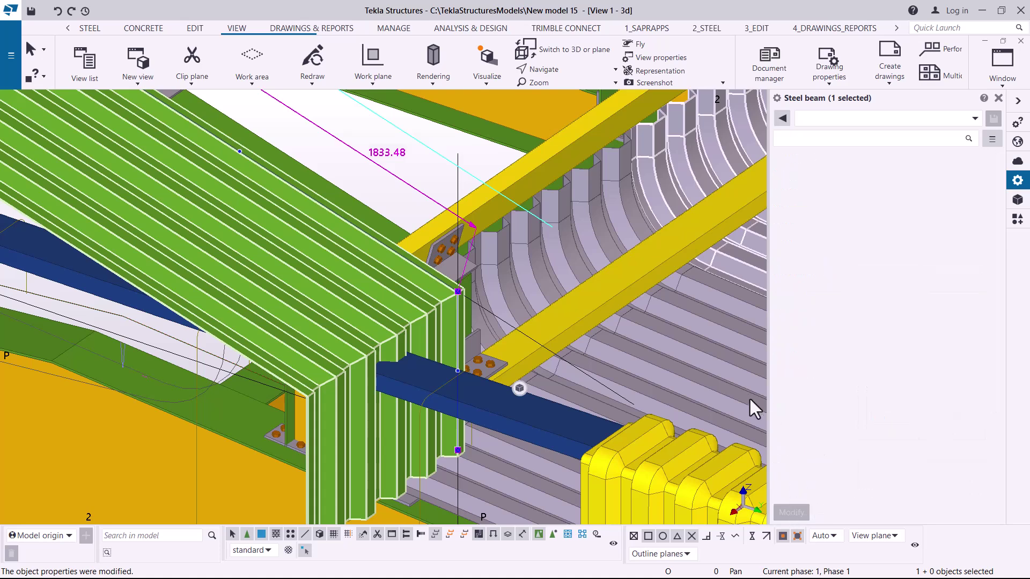
# Set the polybeam's depth position to Middle, apply it, and check the corner point at the eaves.
pyautogui.click(903, 358)
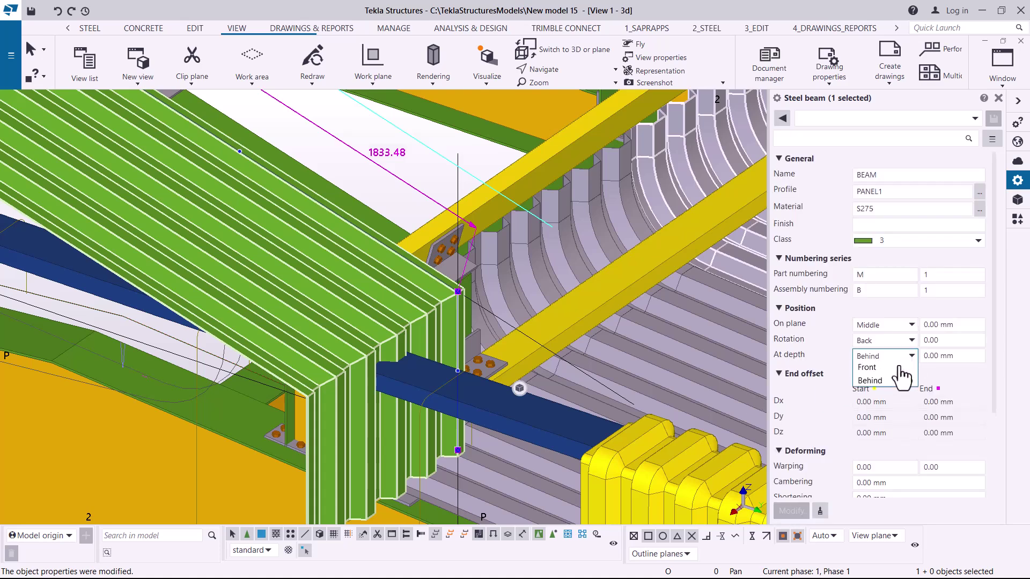
pyautogui.click(886, 370)
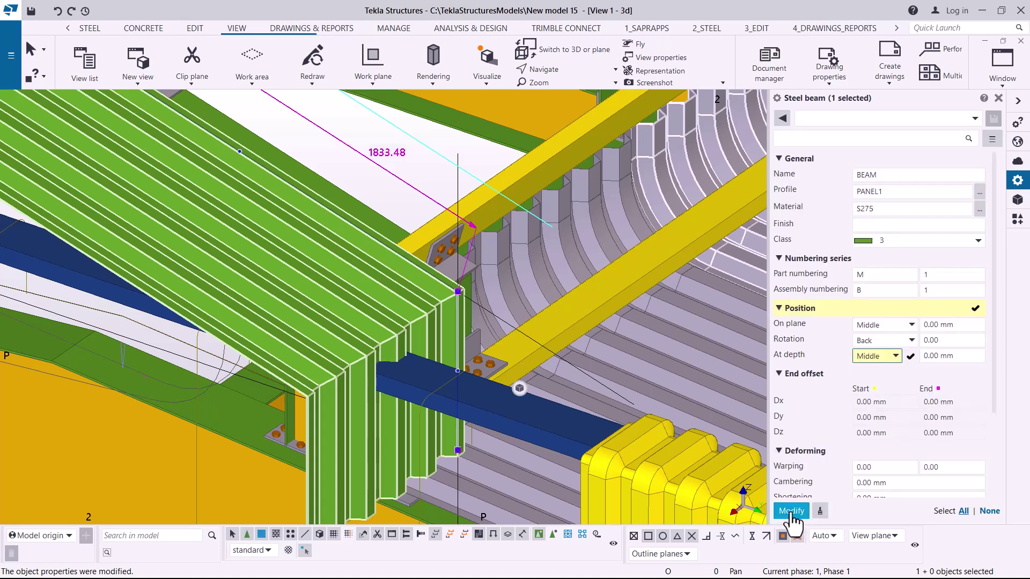
pyautogui.click(792, 514)
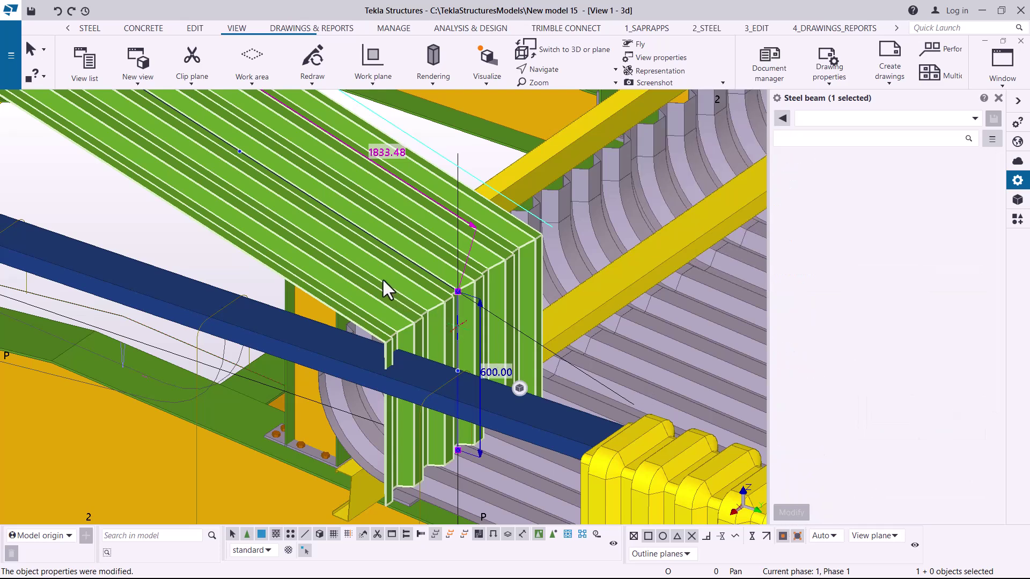
pyautogui.click(456, 292)
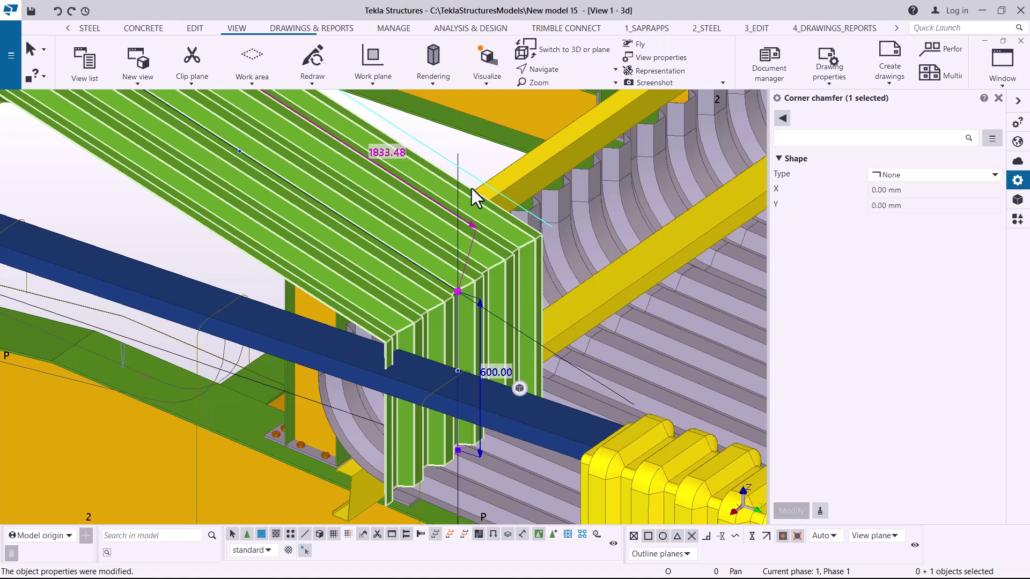
pyautogui.click(435, 321)
pyautogui.click(406, 232)
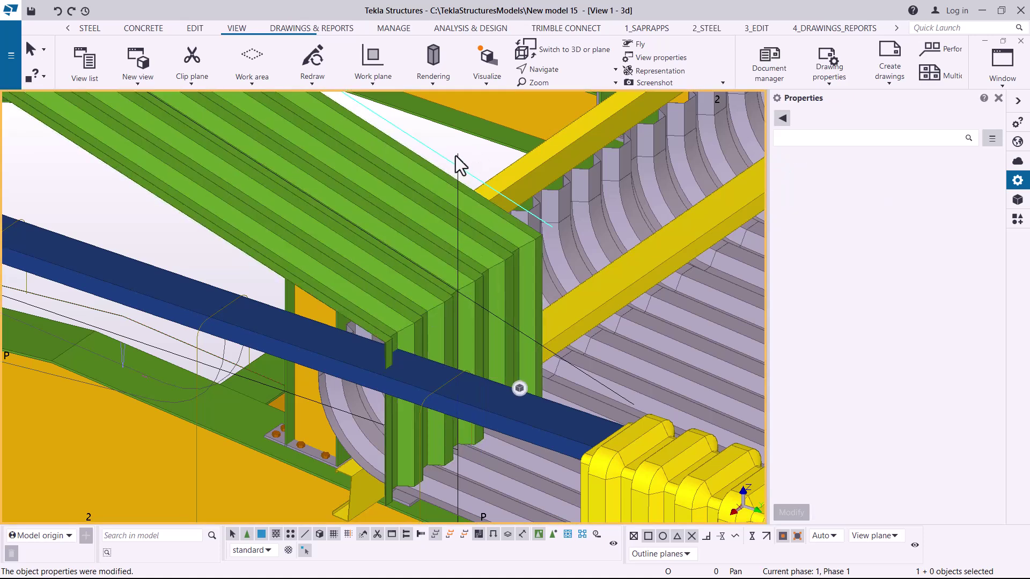
# Hide the construction lines through the 3D view's object display settings and apply the change to the view.
pyautogui.scroll(4, 461, 276)
pyautogui.scroll(-4, 464, 346)
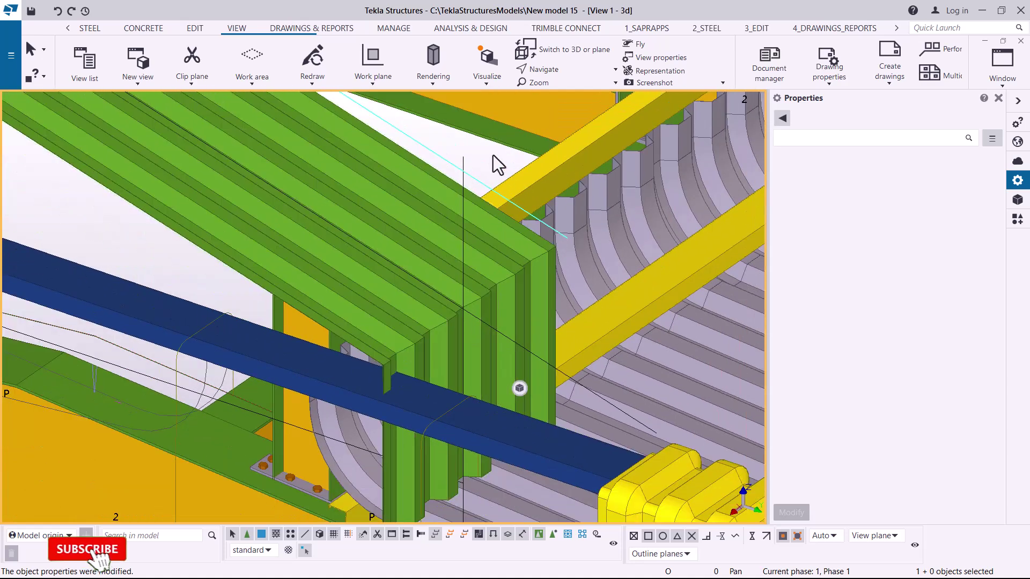
pyautogui.doubleClick(490, 159)
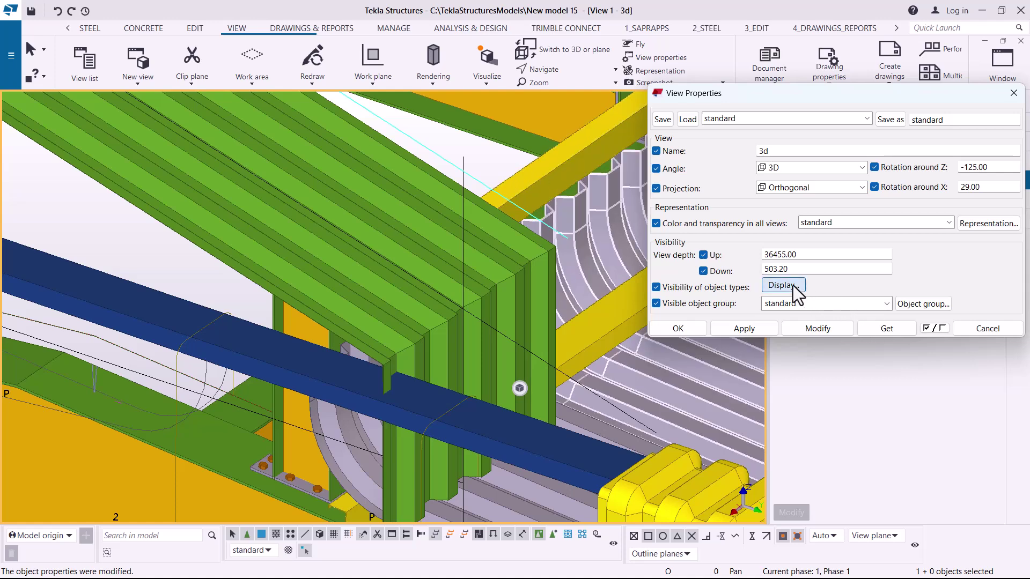
pyautogui.click(793, 286)
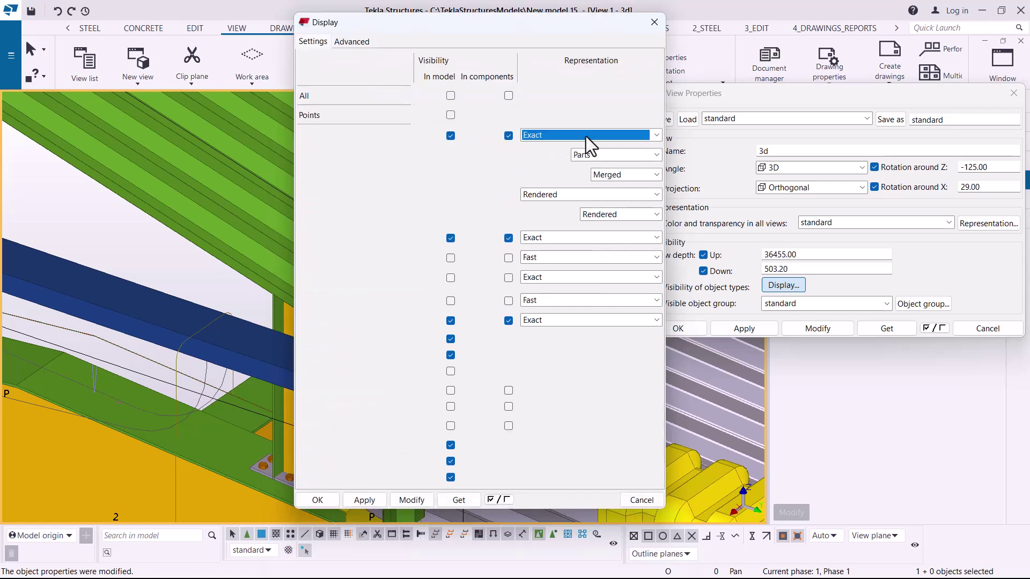
pyautogui.click(451, 461)
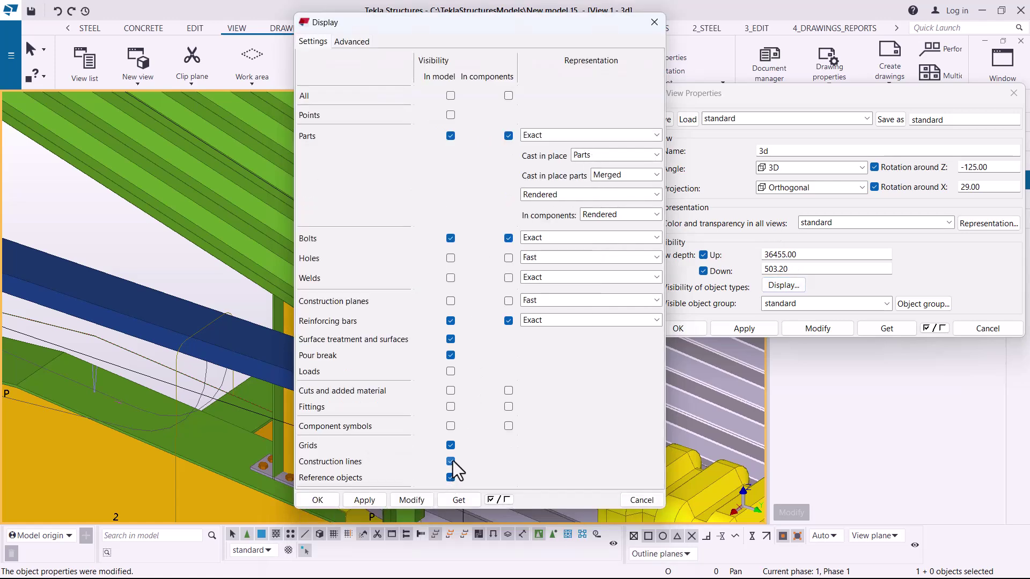
pyautogui.click(411, 500)
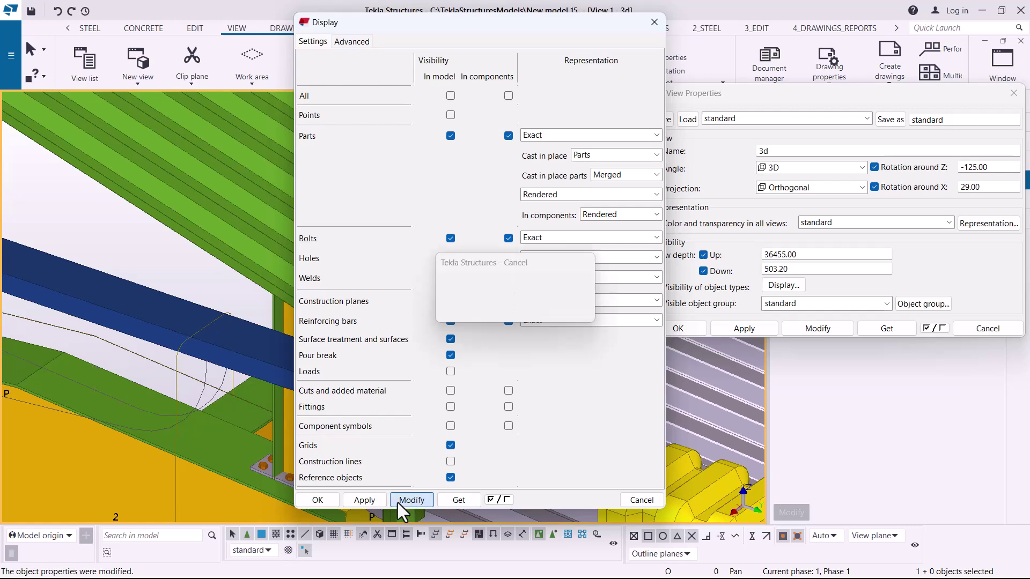
pyautogui.click(368, 501)
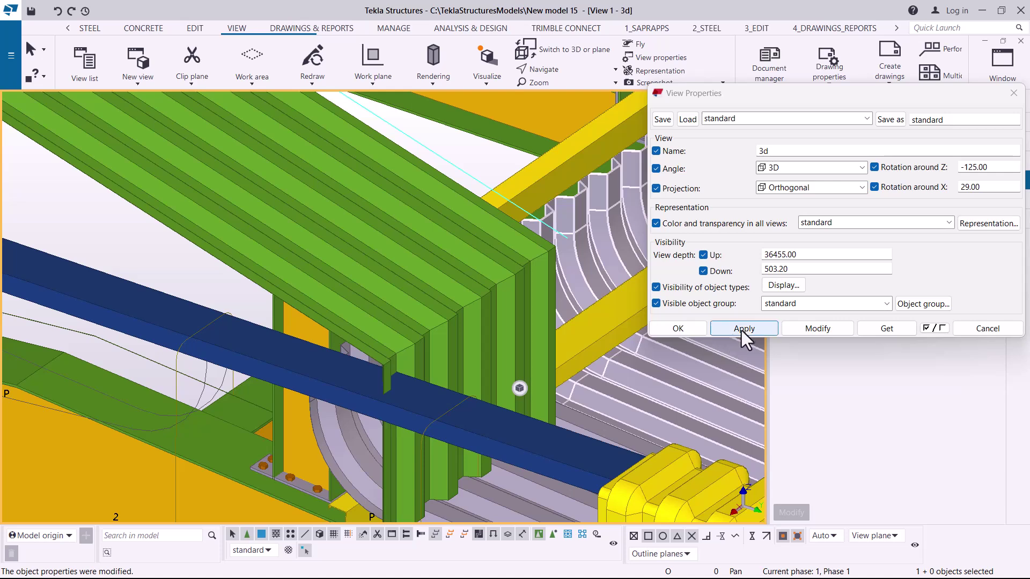
pyautogui.click(742, 329)
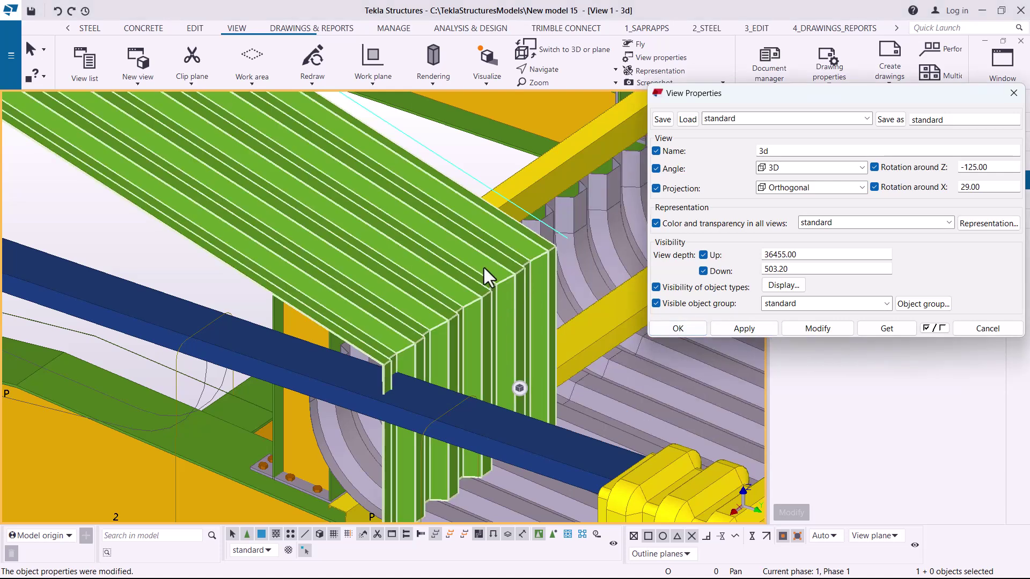
pyautogui.click(683, 329)
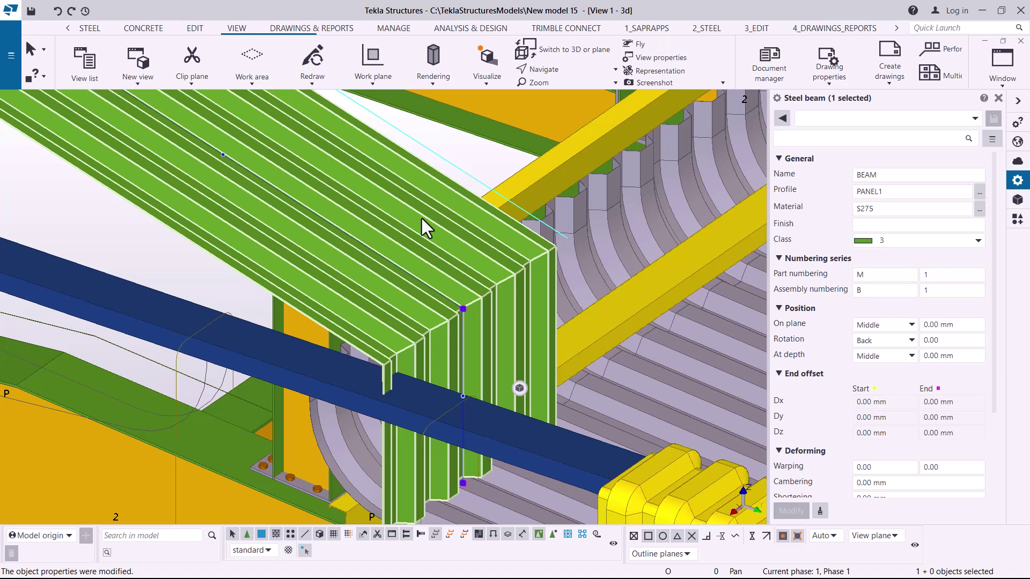
# Check the class of the adjacent roof sheeting and set the monitor polybeam's class to 1.
pyautogui.scroll(-2, 426, 233)
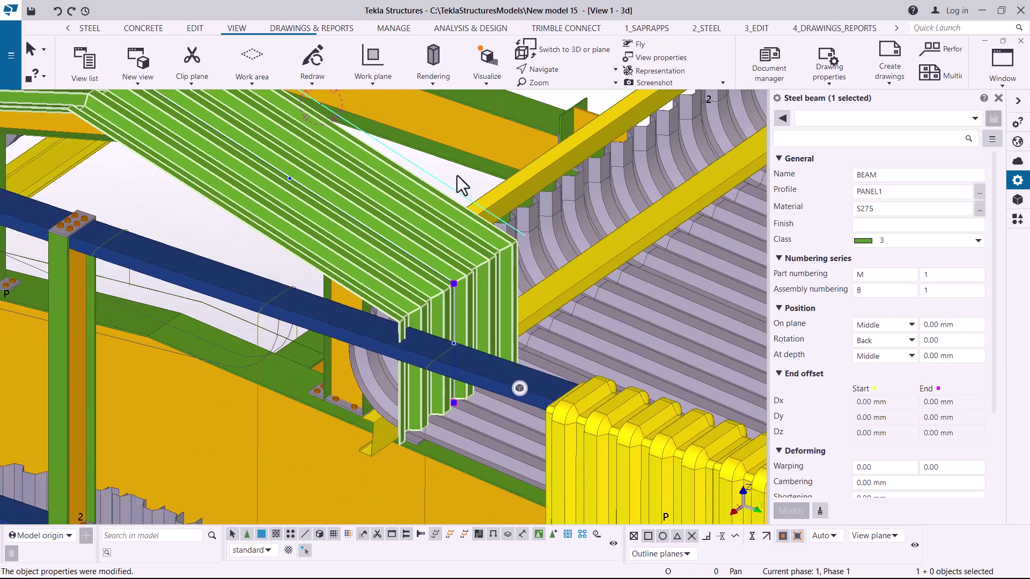
pyautogui.click(385, 215)
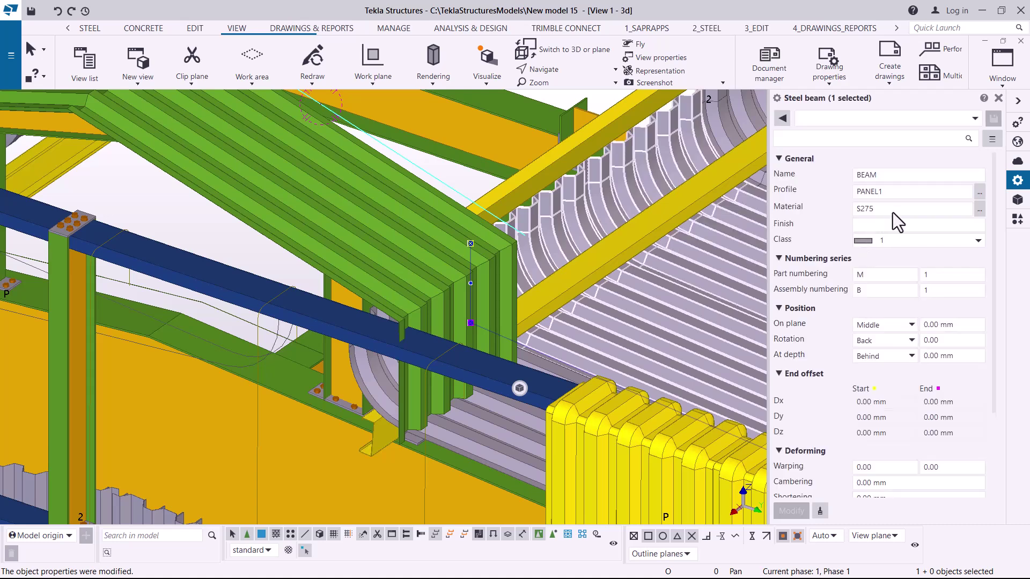
pyautogui.click(401, 203)
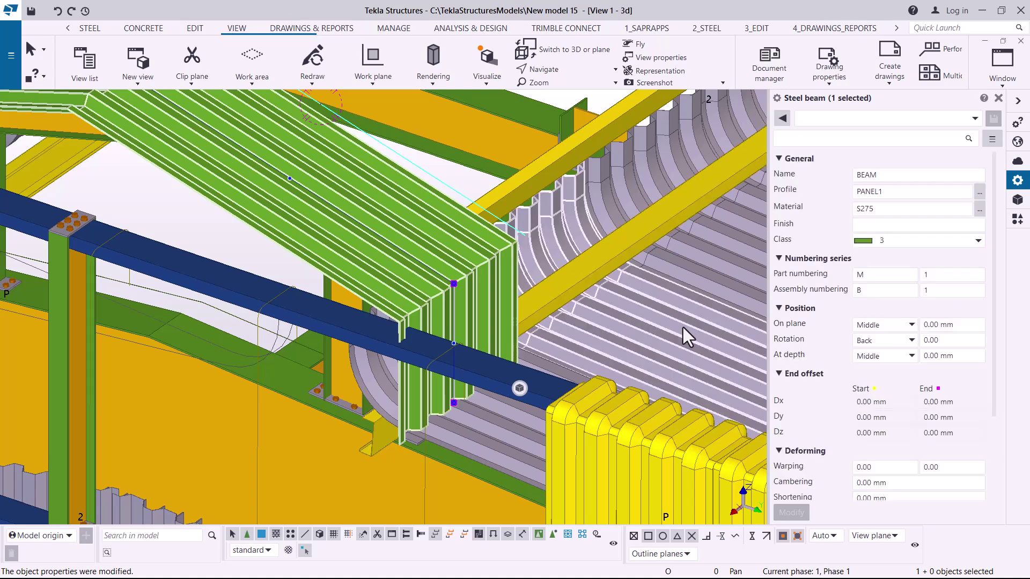
pyautogui.click(978, 241)
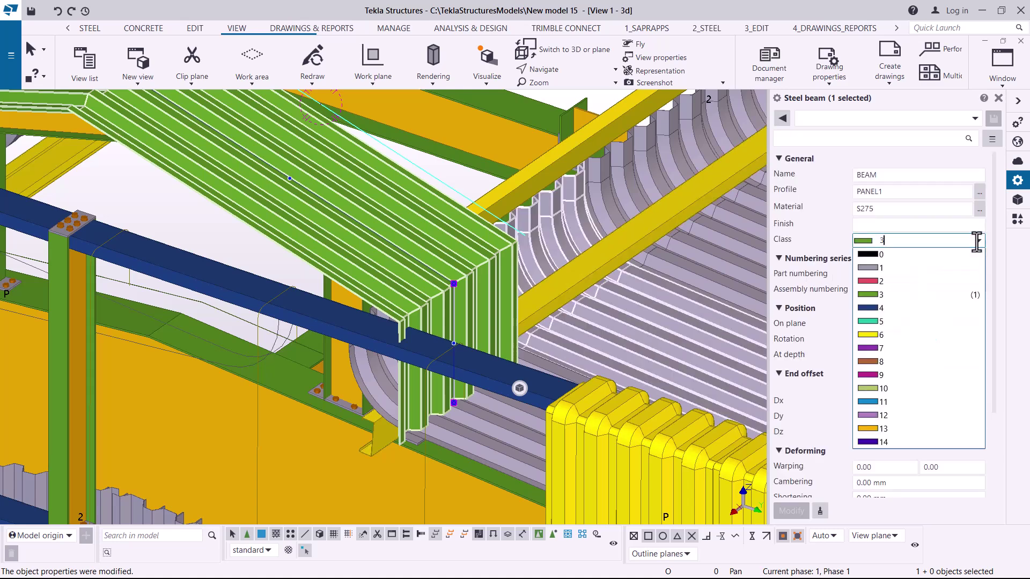
pyautogui.click(893, 266)
pyautogui.click(793, 511)
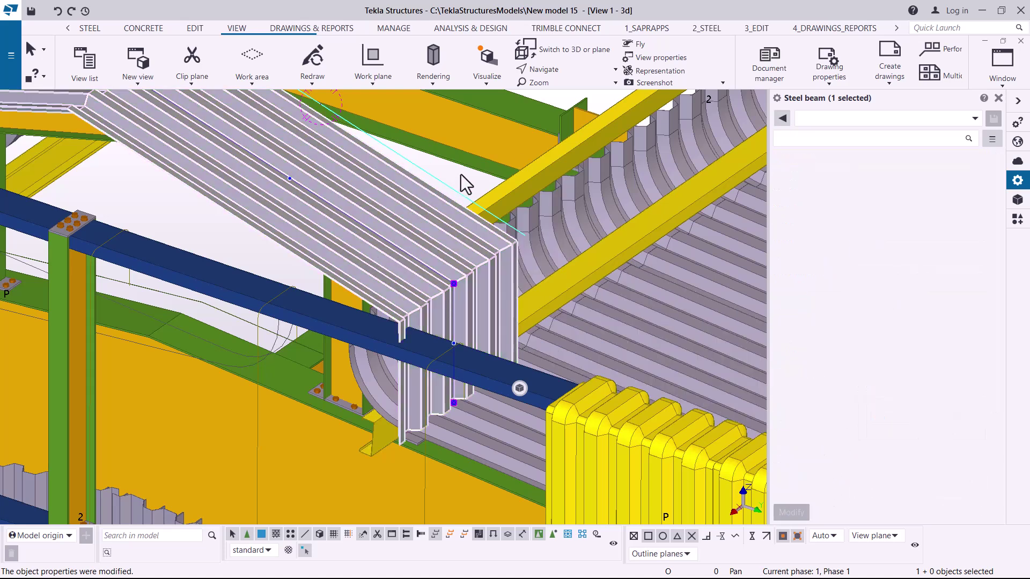
# Give the polybeam's eaves corner point a Rounding chamfer with a 600 mm radius and apply it.
pyautogui.scroll(2, 459, 289)
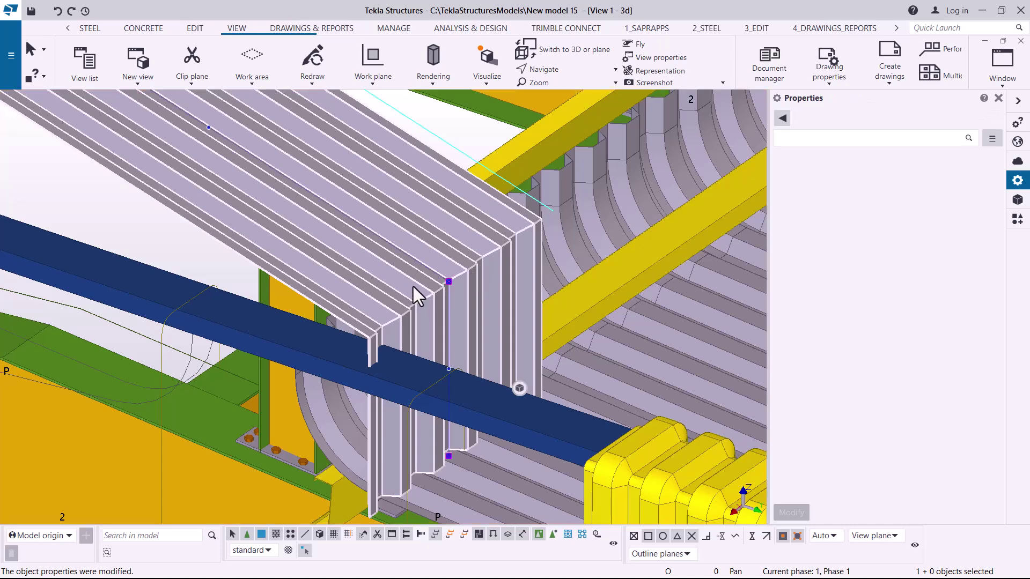
pyautogui.click(449, 281)
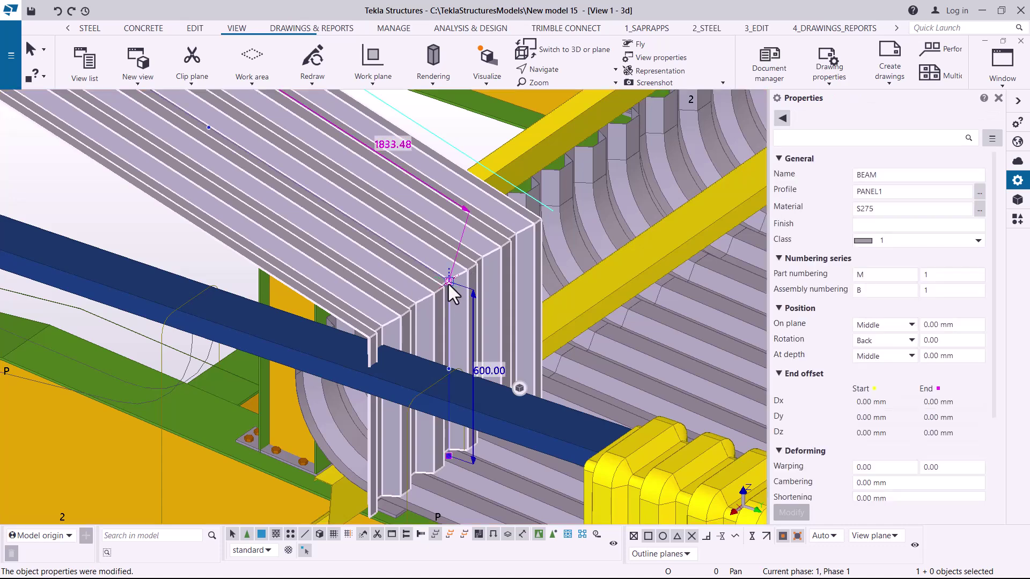
pyautogui.click(449, 282)
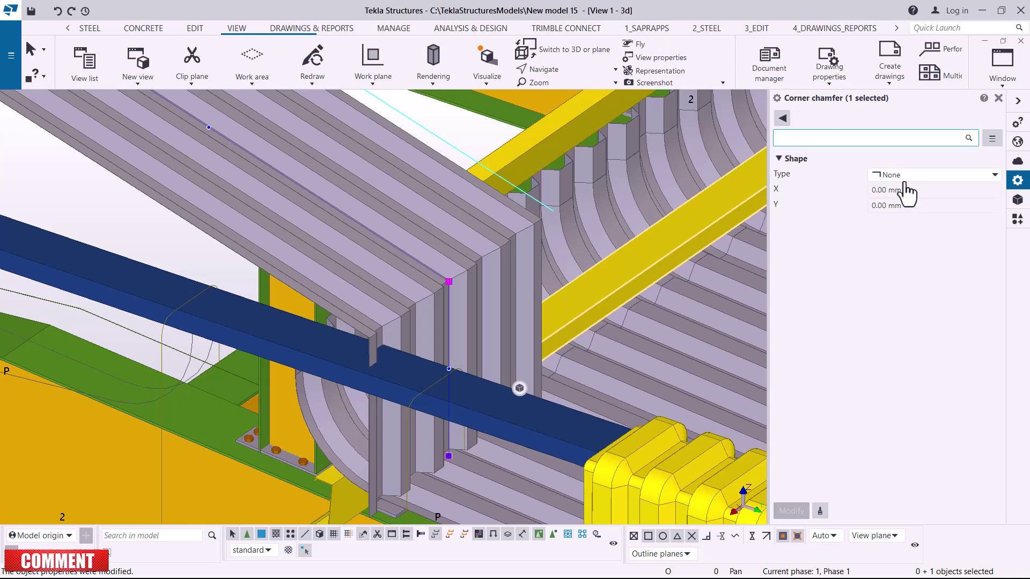
pyautogui.click(995, 176)
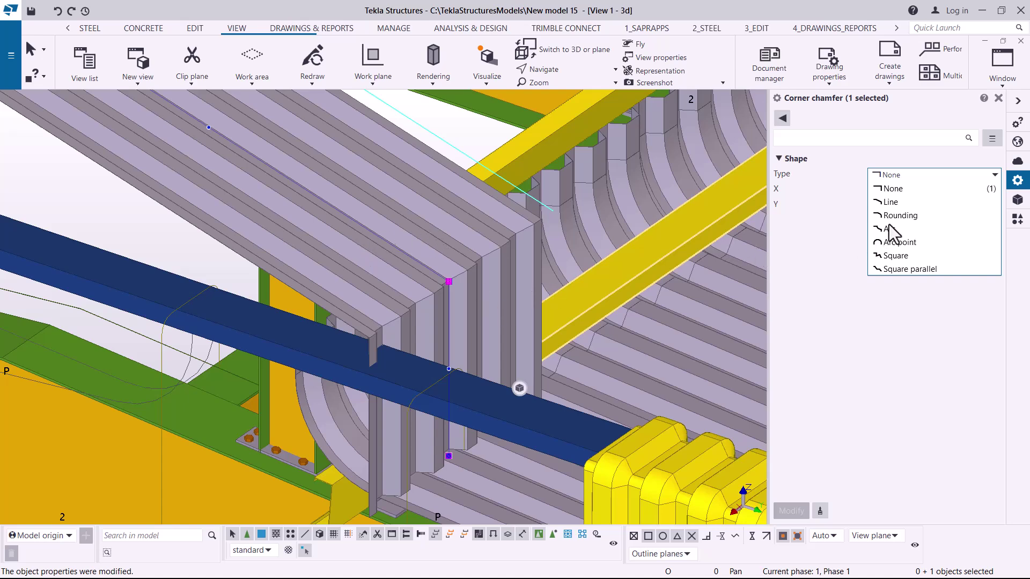
pyautogui.click(904, 217)
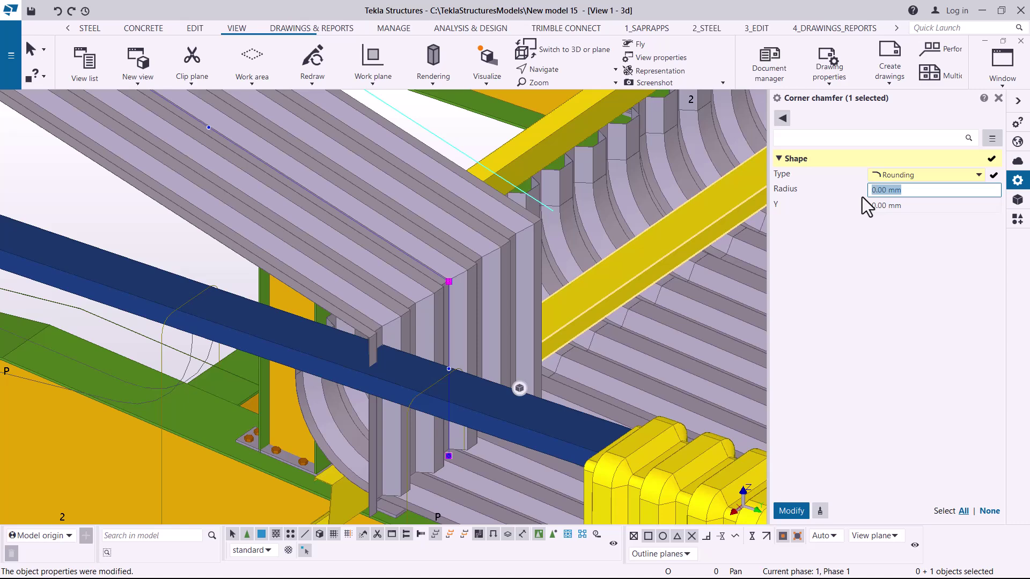
pyautogui.write('600')
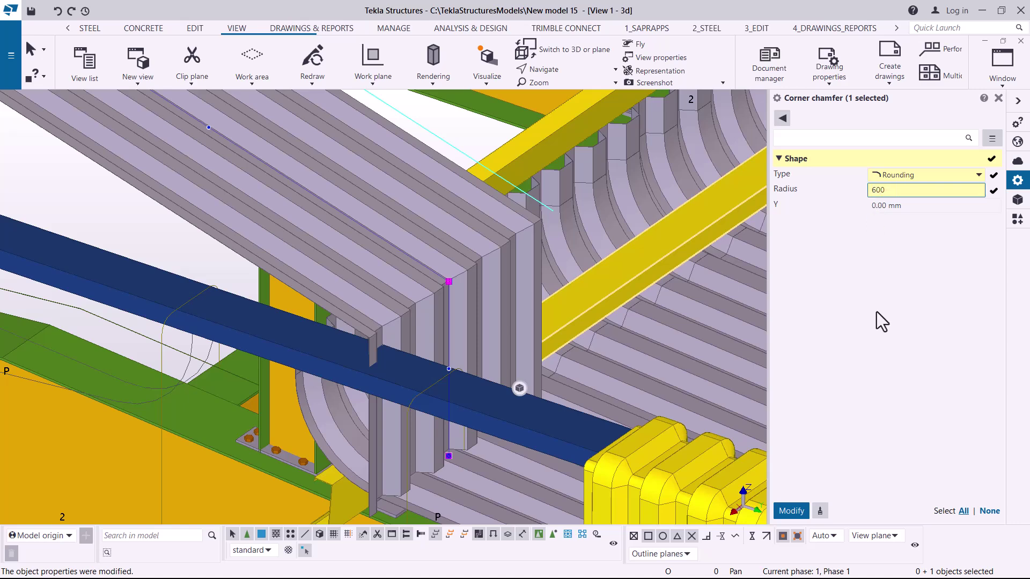
pyautogui.click(788, 512)
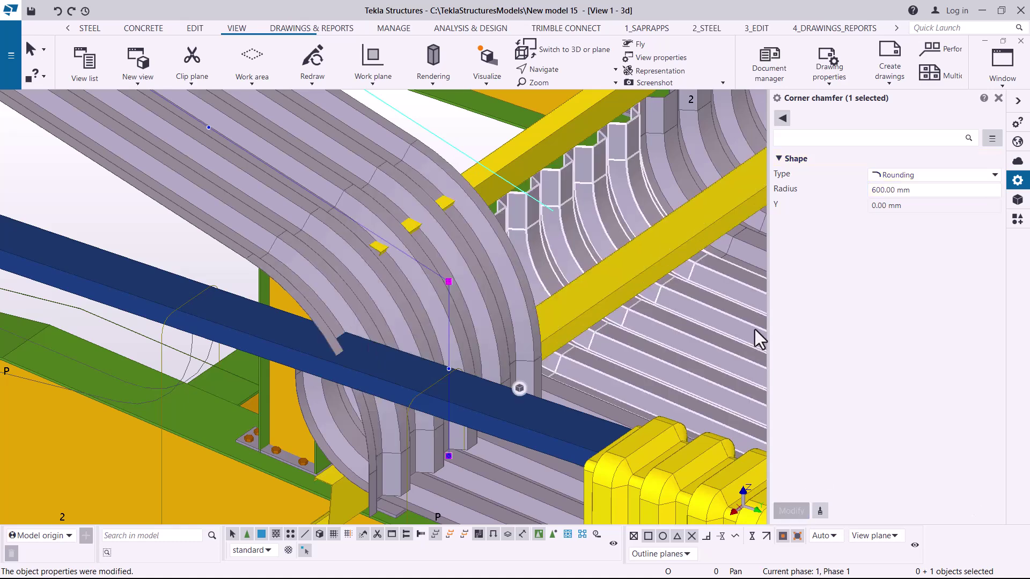
# Set the rounding radius of the same eaves corner to 400 mm and apply the change.
pyautogui.click(875, 190)
pyautogui.press('Delete')
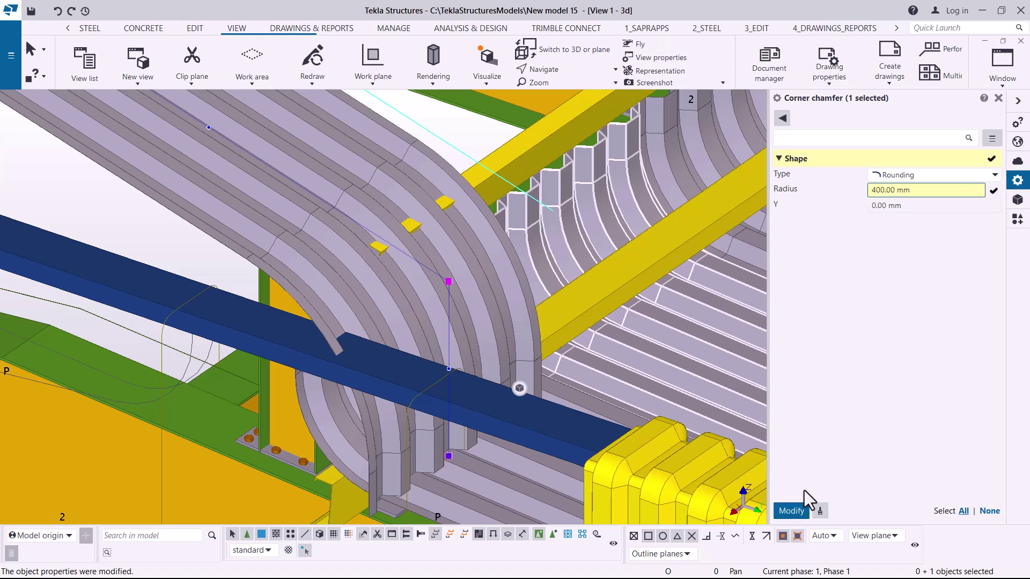
pyautogui.click(791, 510)
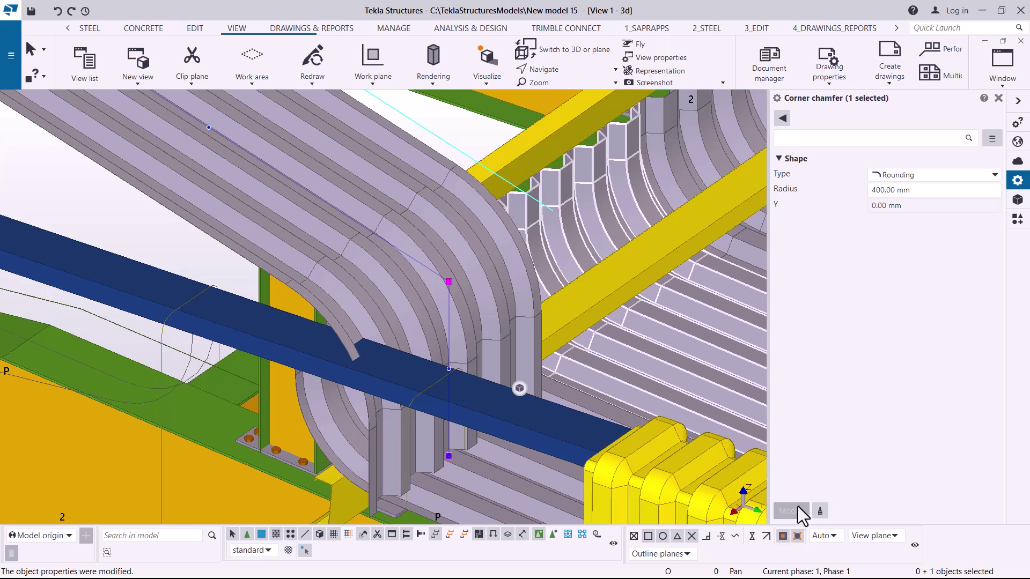
# Examine the rounded eaves corner from several angles against the monitor frame and purlins.
pyautogui.click(567, 72)
pyautogui.click(564, 88)
pyautogui.moveTo(586, 276); pyautogui.dragTo(592, 153)
pyautogui.scroll(2, 516, 374)
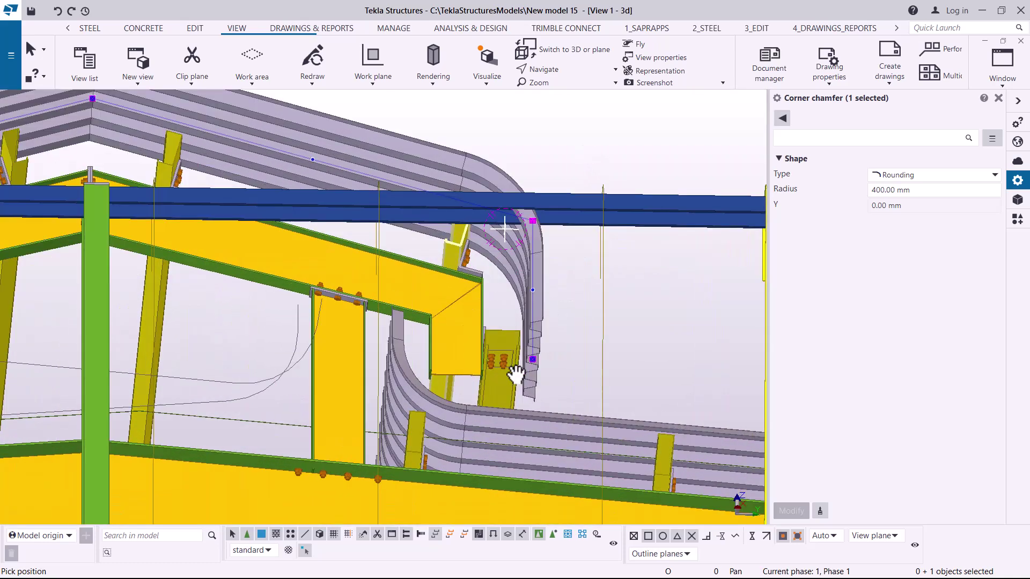
pyautogui.scroll(3, 516, 374)
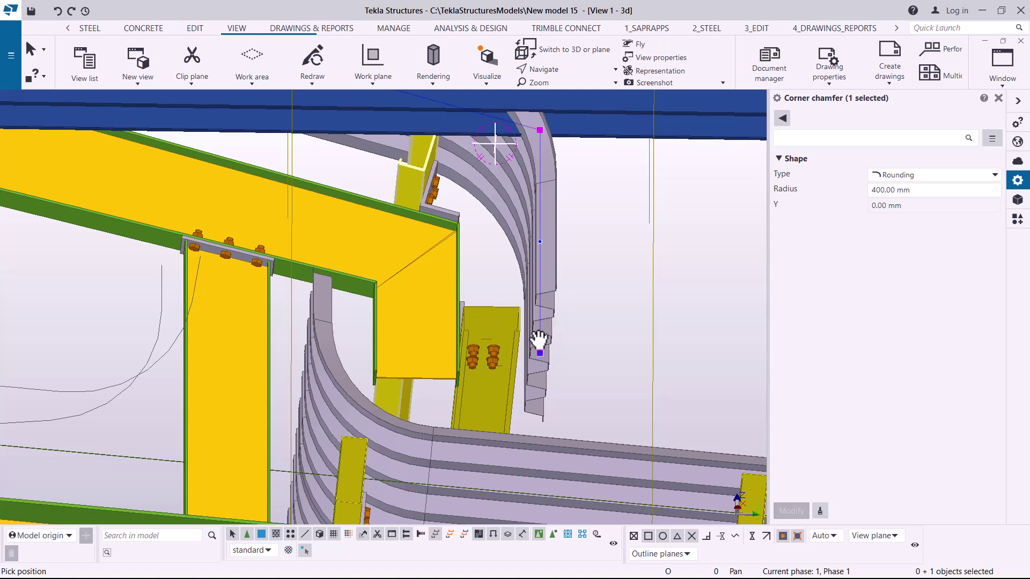
pyautogui.moveTo(536, 343); pyautogui.dragTo(507, 408, button='middle')
pyautogui.scroll(-5, 616, 367)
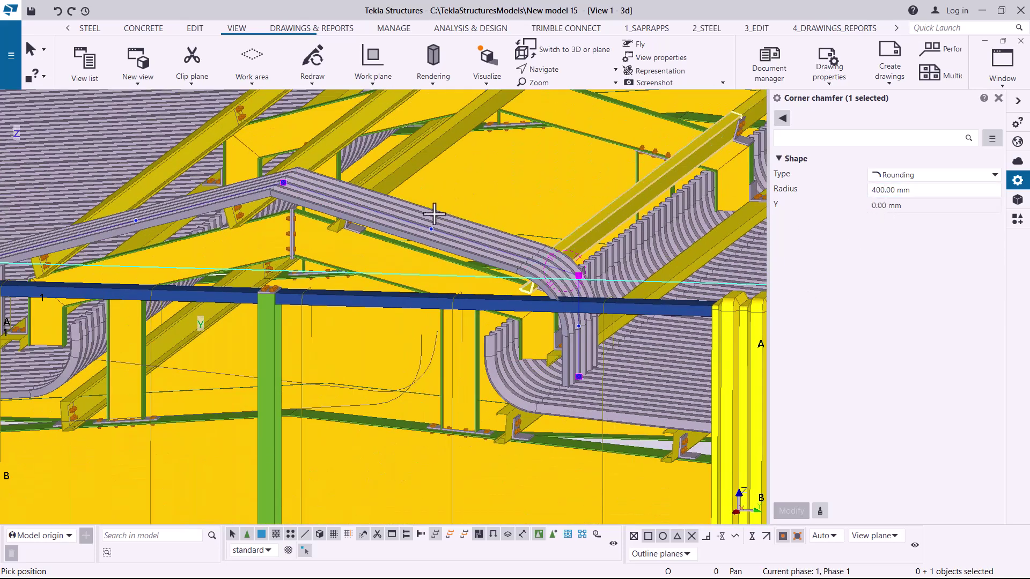
pyautogui.scroll(1, 284, 181)
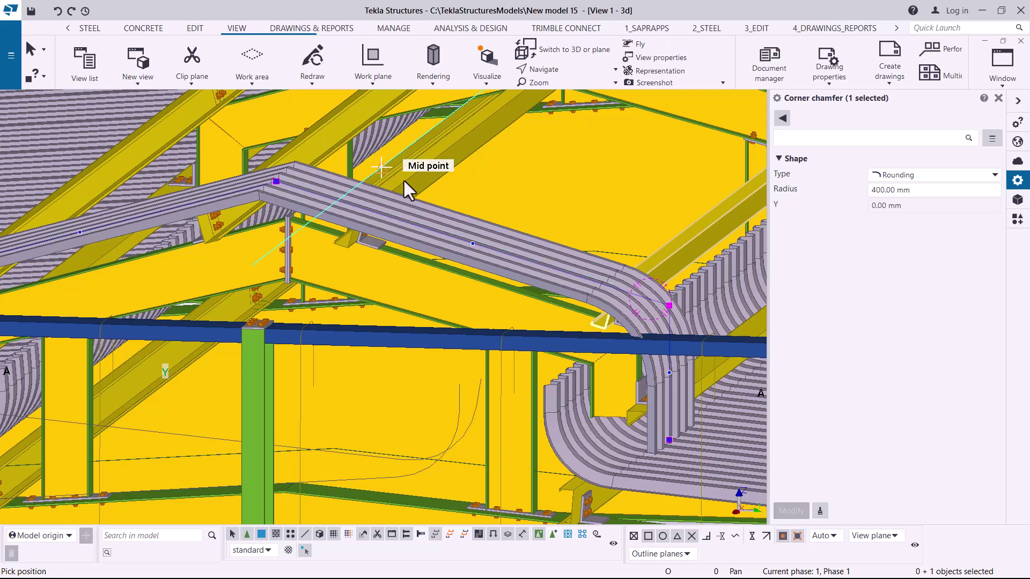
pyautogui.rightClick(403, 181)
pyautogui.click(409, 185)
# Give the polybeam's corner point at the opposite eaves a Rounding chamfer with a 400 mm radius and apply it.
pyautogui.moveTo(591, 315)
pyautogui.keyDown('ctrl'); pyautogui.mouseDown(button='middle')
pyautogui.moveTo(612, 309)
pyautogui.moveTo(141, 292)
pyautogui.moveTo(185, 305)
pyautogui.moveTo(568, 114)
pyautogui.mouseUp(button='middle'); pyautogui.keyUp('ctrl')
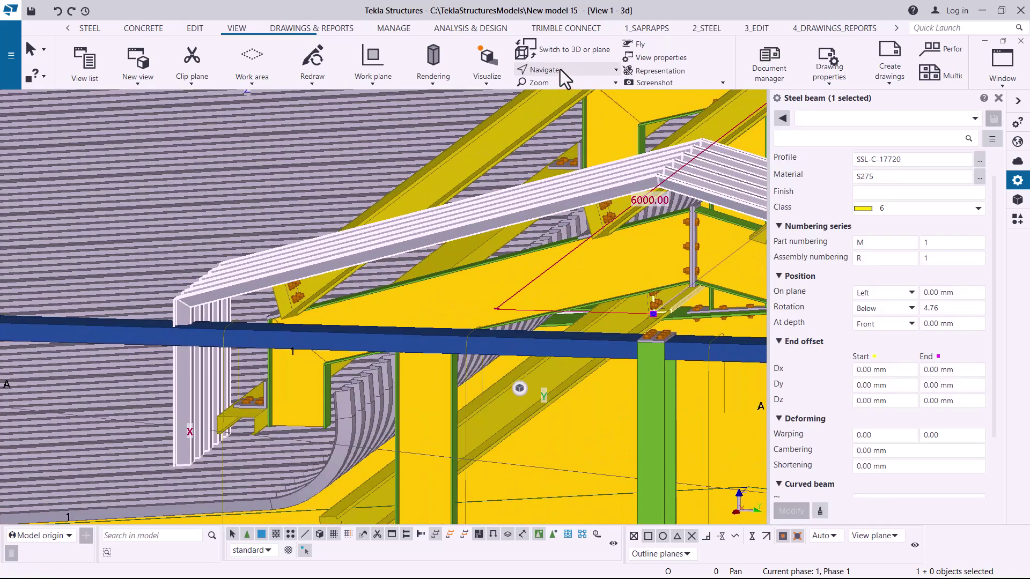
pyautogui.click(560, 69)
pyautogui.click(565, 91)
pyautogui.click(292, 265)
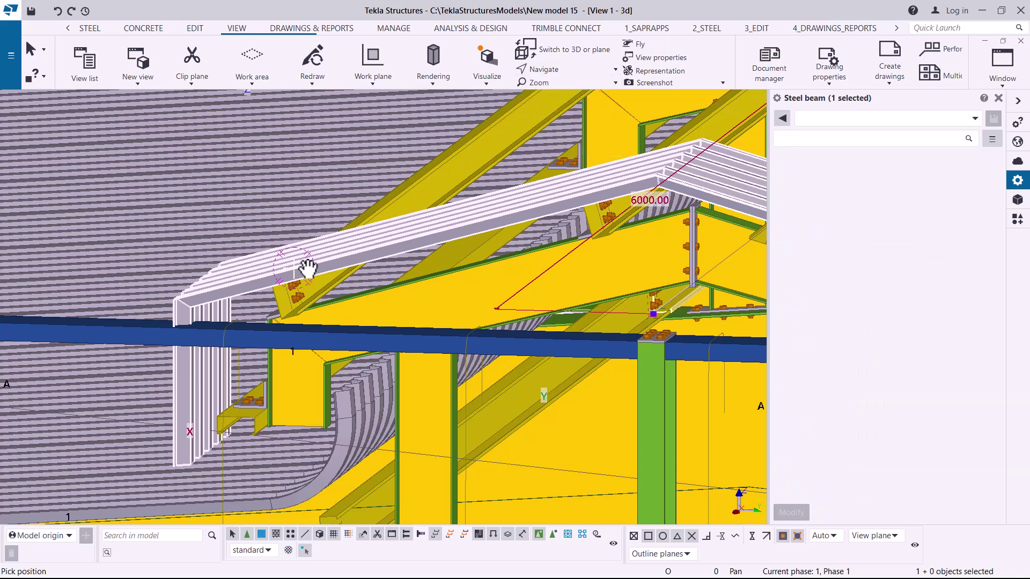
pyautogui.scroll(3, 338, 281)
pyautogui.moveTo(357, 295); pyautogui.dragTo(377, 304, button='middle')
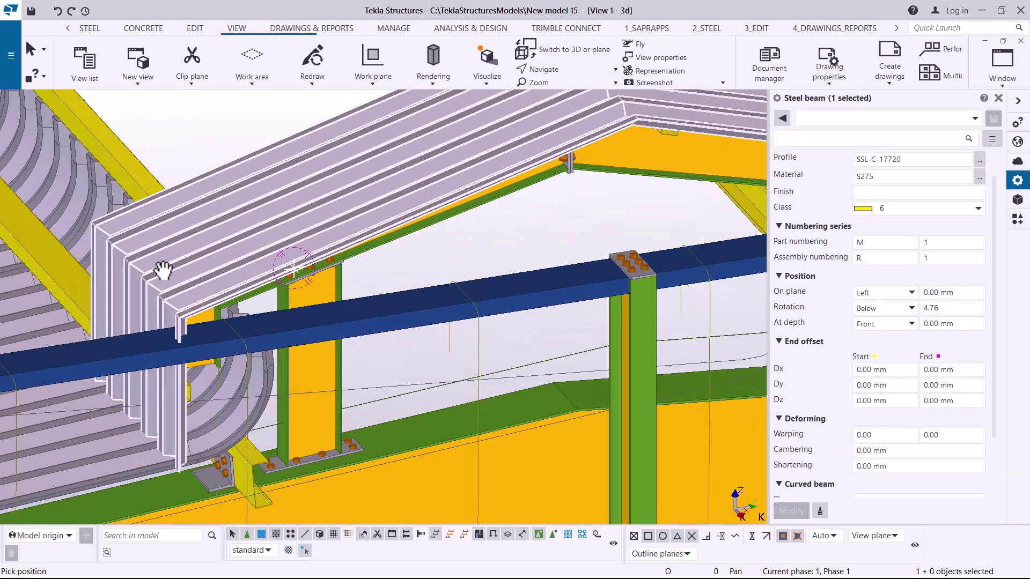
pyautogui.scroll(3, 94, 263)
pyautogui.rightClick(212, 126)
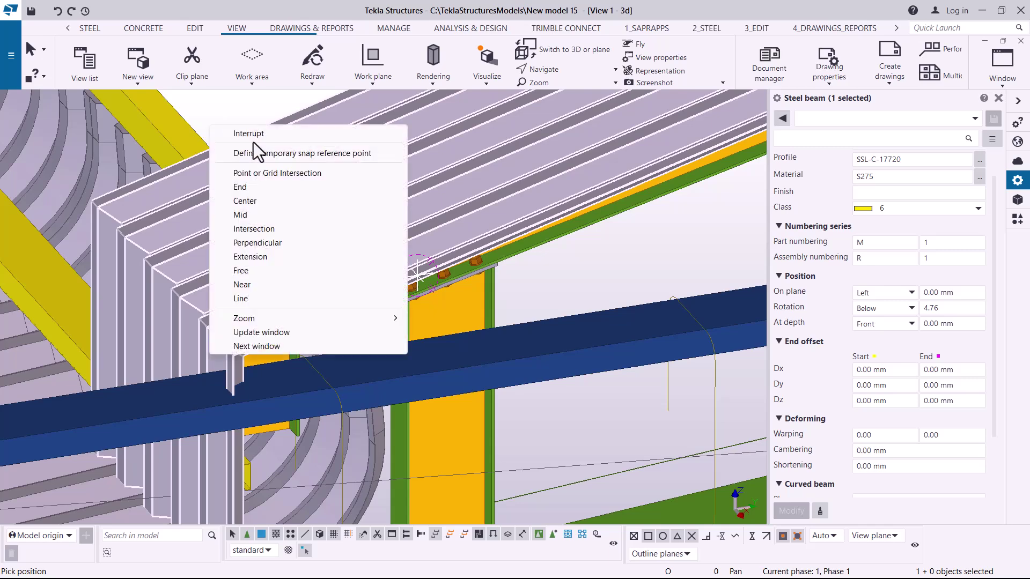
pyautogui.click(261, 132)
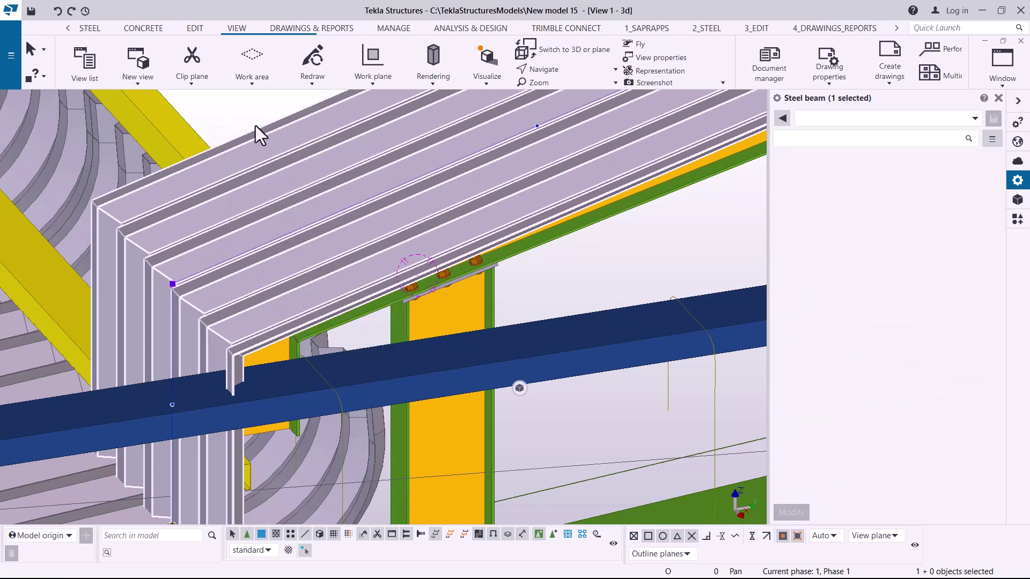
pyautogui.click(172, 283)
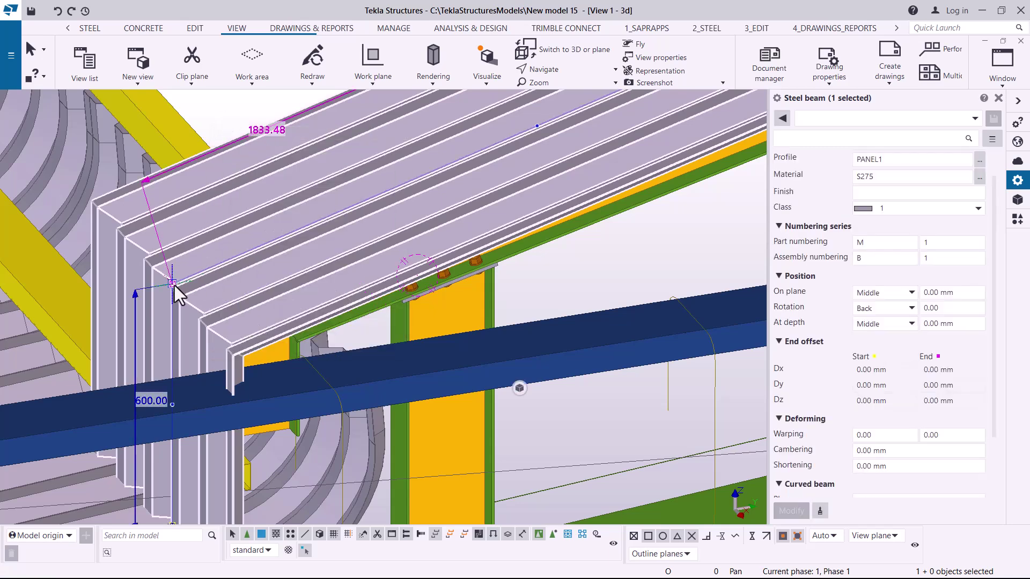
pyautogui.click(172, 283)
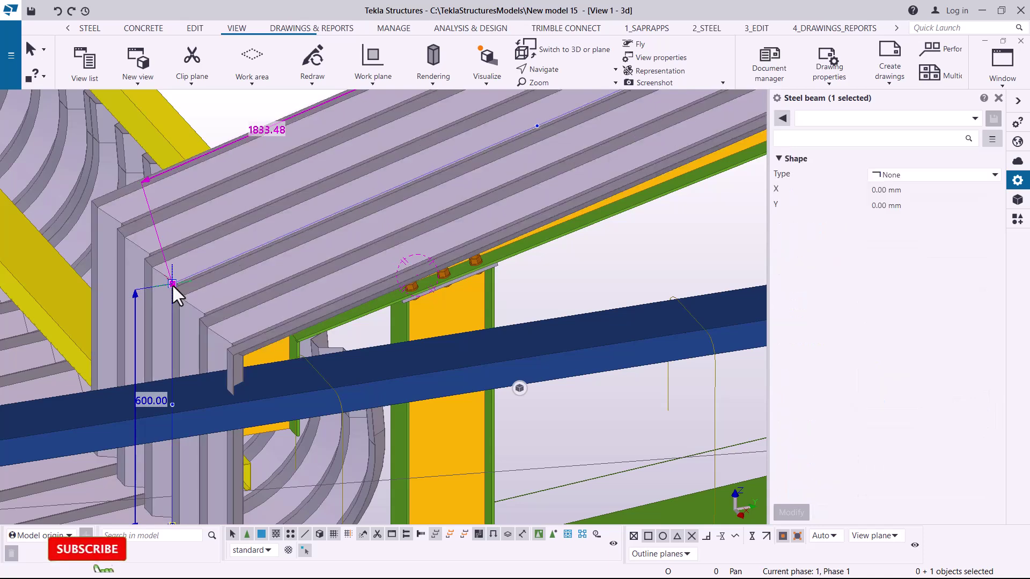
pyautogui.click(975, 182)
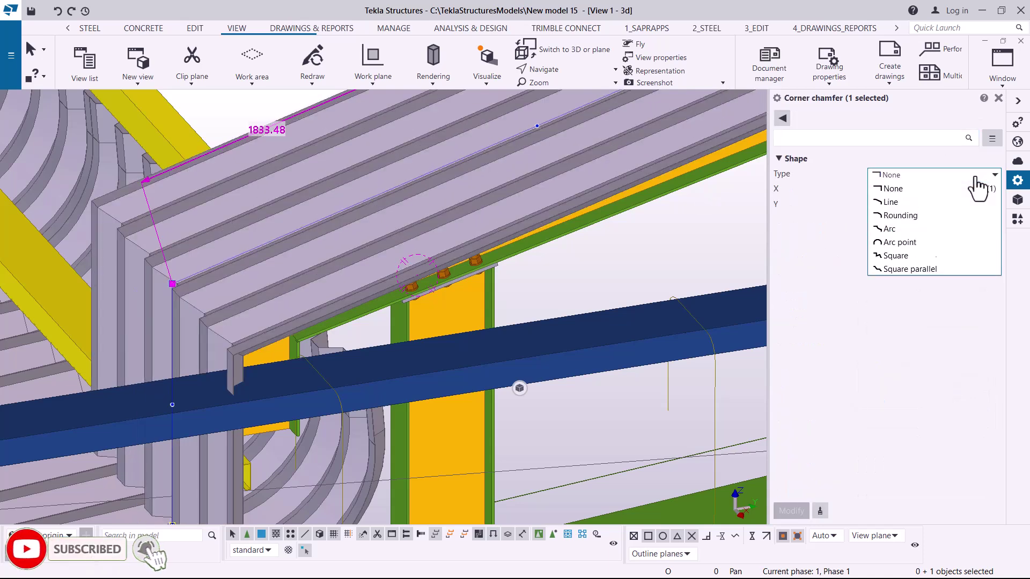
pyautogui.click(917, 216)
pyautogui.click(907, 190)
pyautogui.write('400')
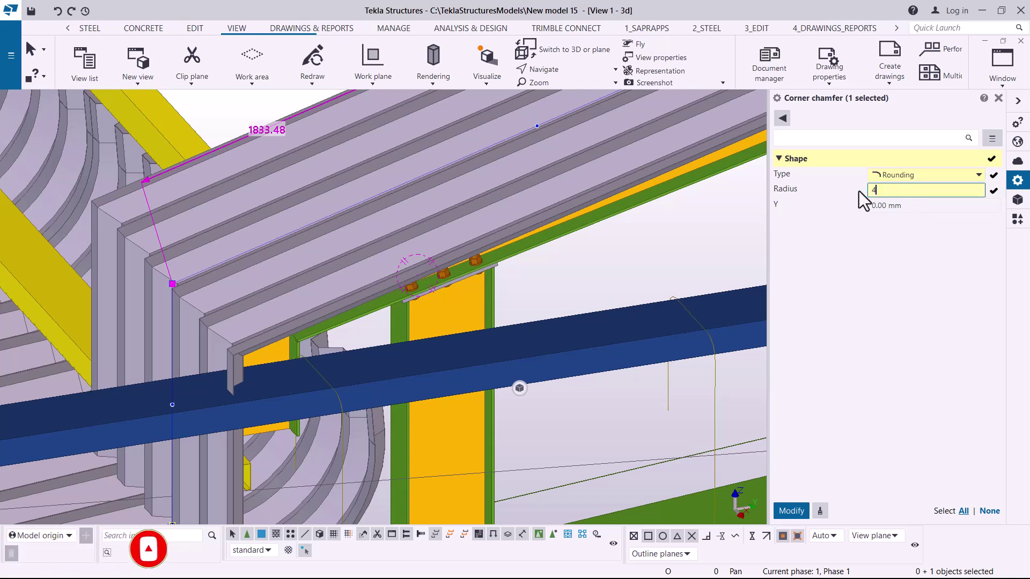
pyautogui.click(792, 514)
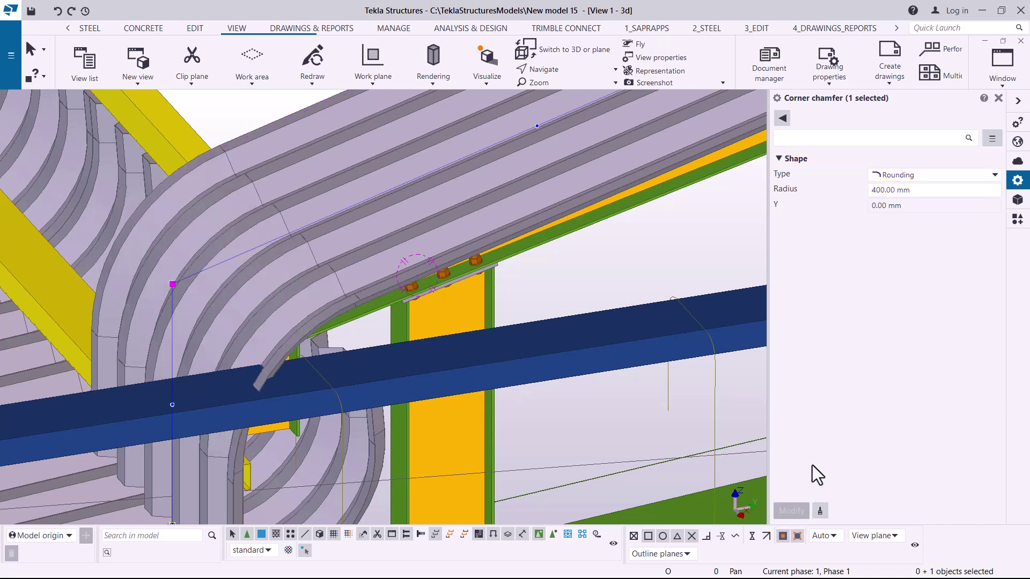
# Give the polybeam's ridge point a Rounding chamfer with a 400 mm radius and apply it.
pyautogui.scroll(-5, 161, 292)
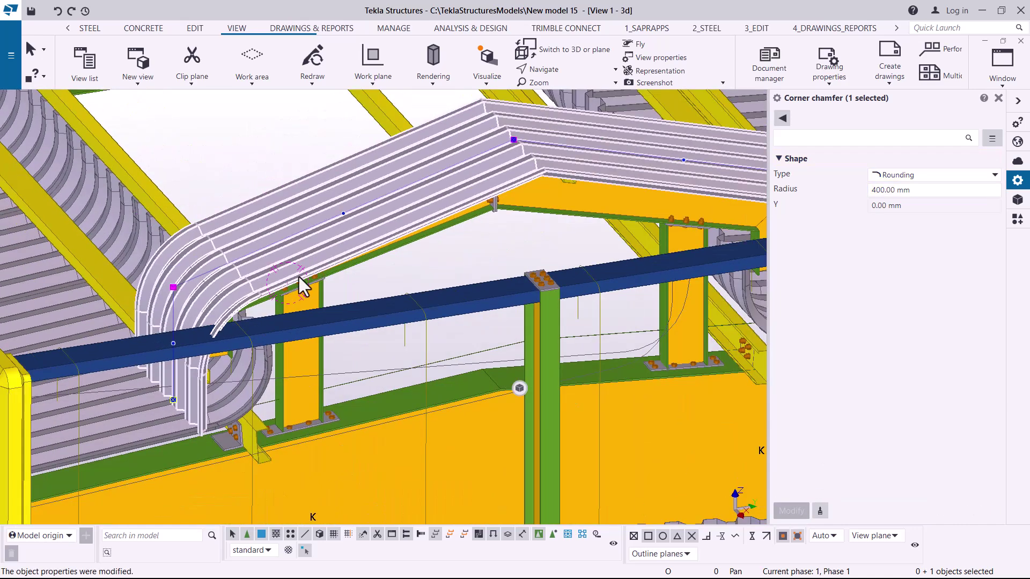
pyautogui.scroll(6, 539, 126)
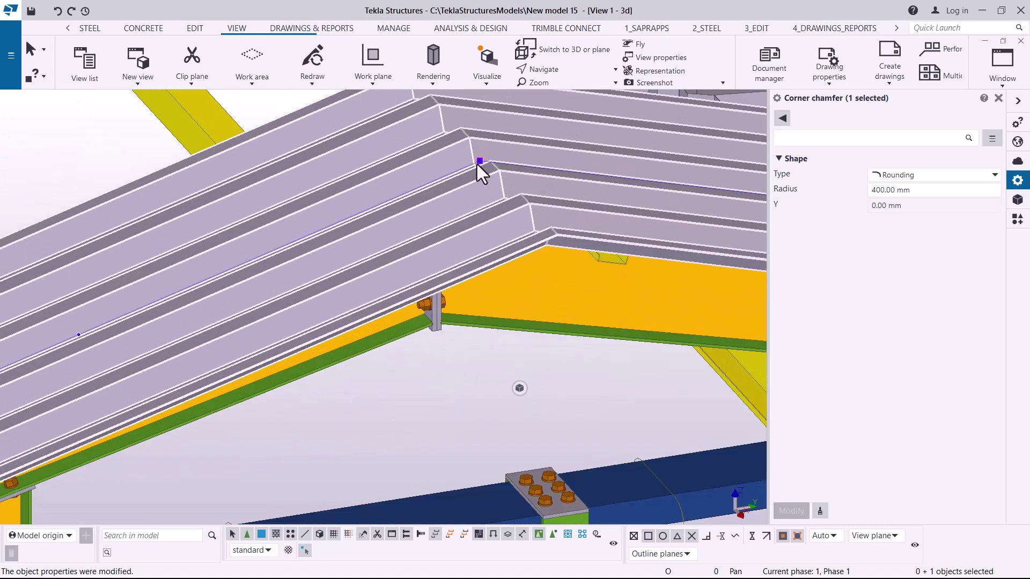
pyautogui.click(480, 161)
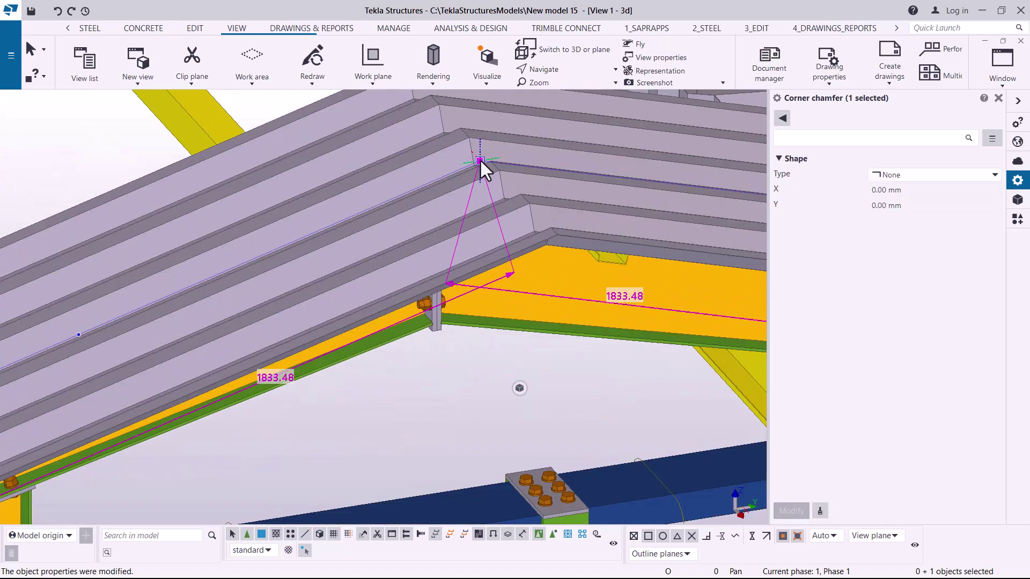
pyautogui.click(949, 176)
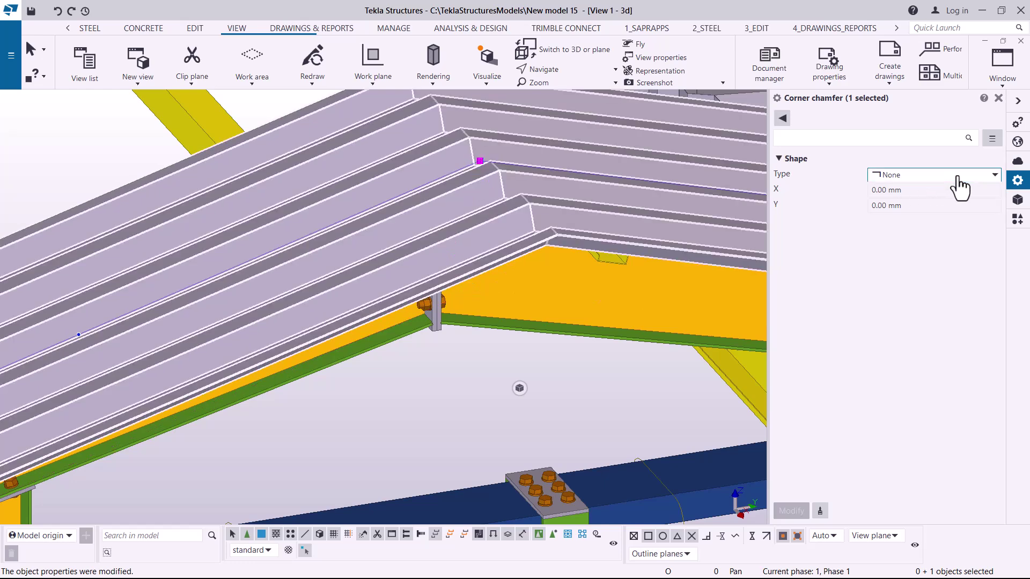
pyautogui.click(916, 216)
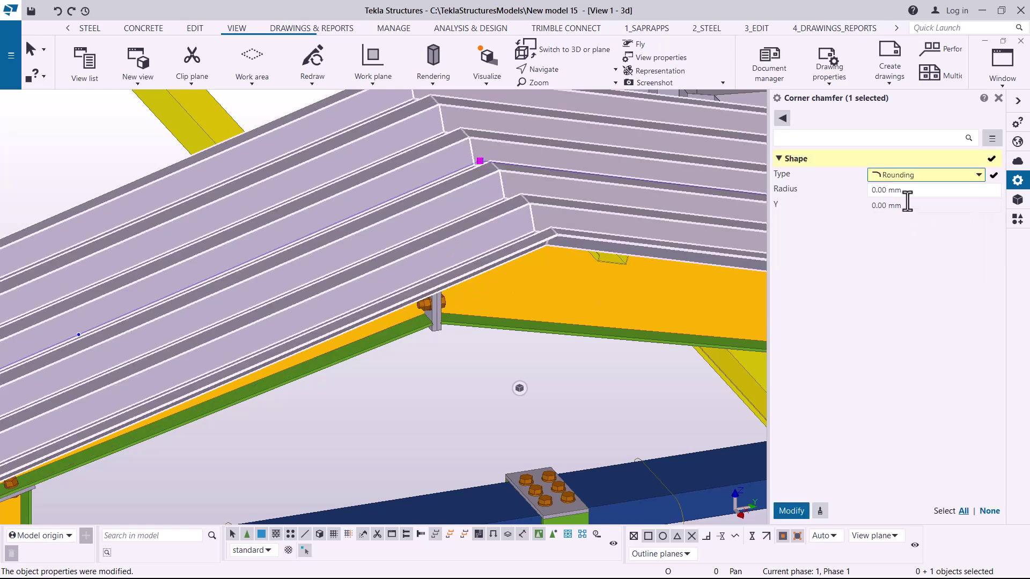
pyautogui.doubleClick(906, 192)
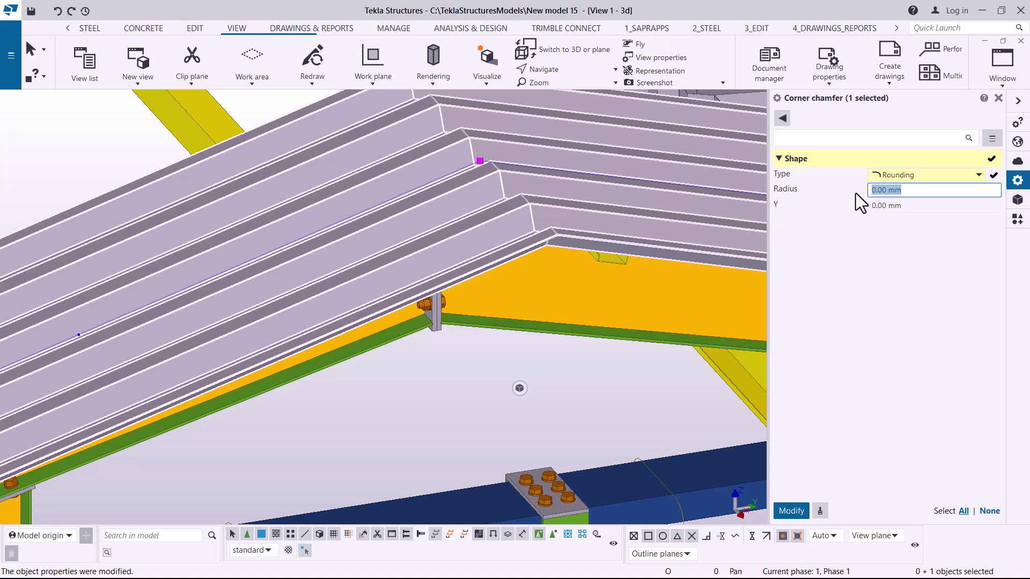
pyautogui.write('40')
pyautogui.click(792, 512)
# Reselect the ridge point, set its rounding radius to 500 mm and apply the change.
pyautogui.scroll(-6, 610, 254)
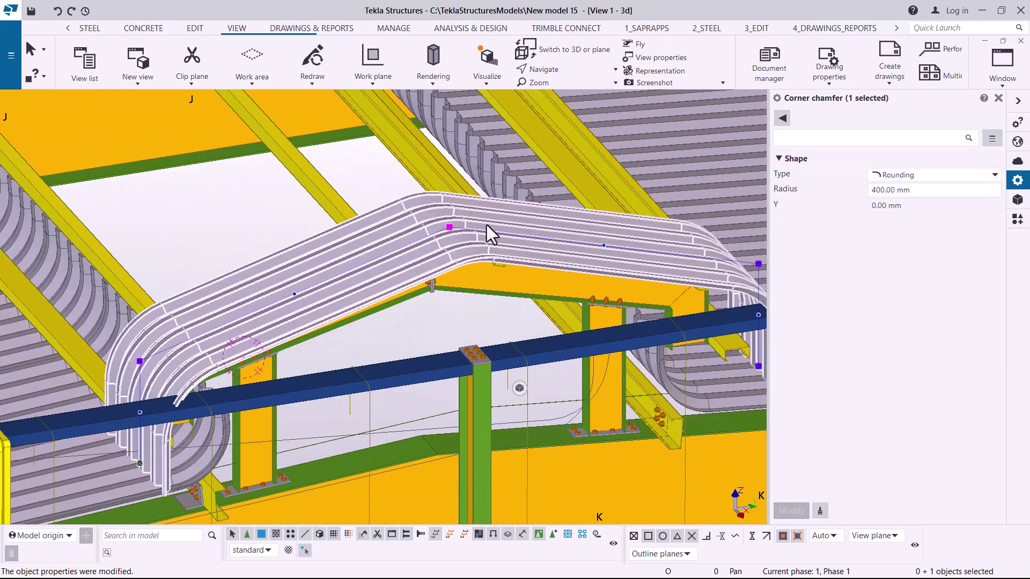
pyautogui.scroll(5, 453, 237)
pyautogui.click(436, 227)
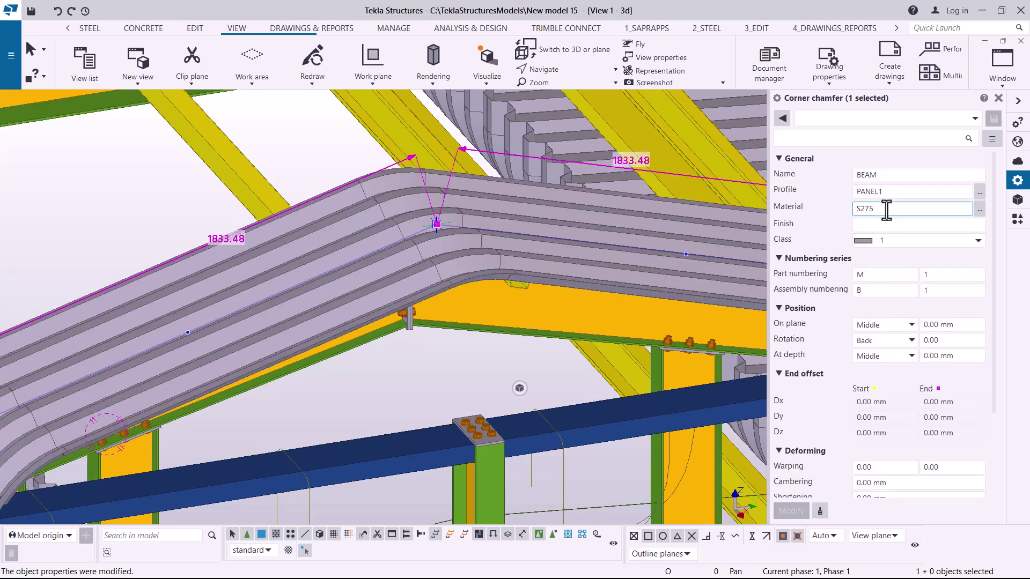
pyautogui.click(437, 225)
pyautogui.click(905, 191)
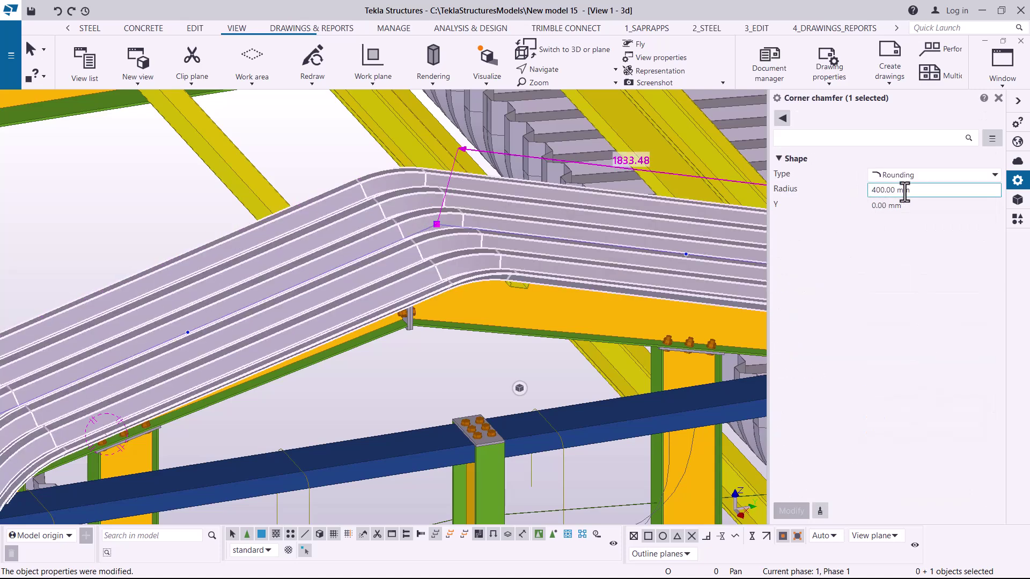
pyautogui.click(876, 189)
pyautogui.press('BackSpace')
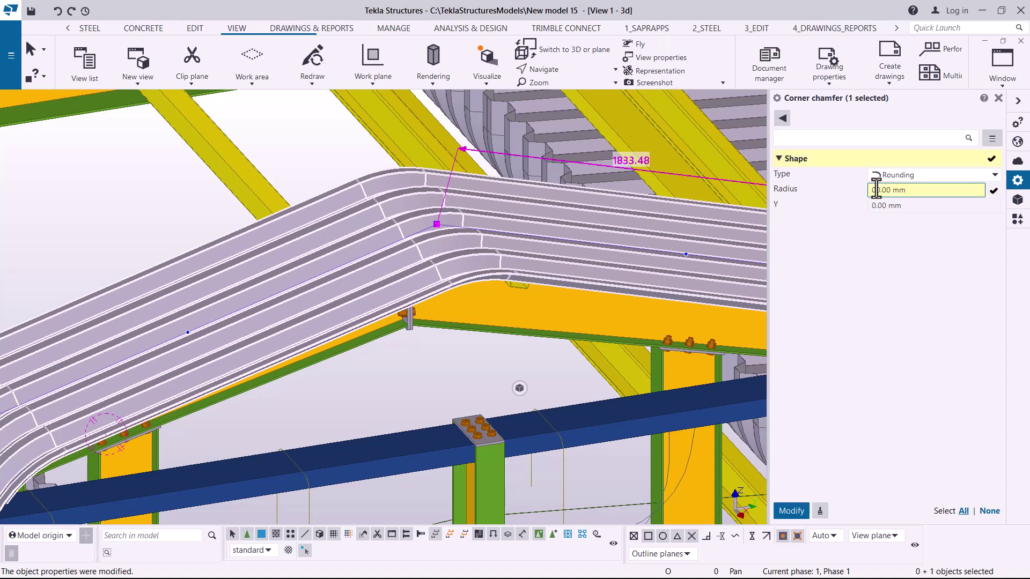
pyautogui.click(799, 511)
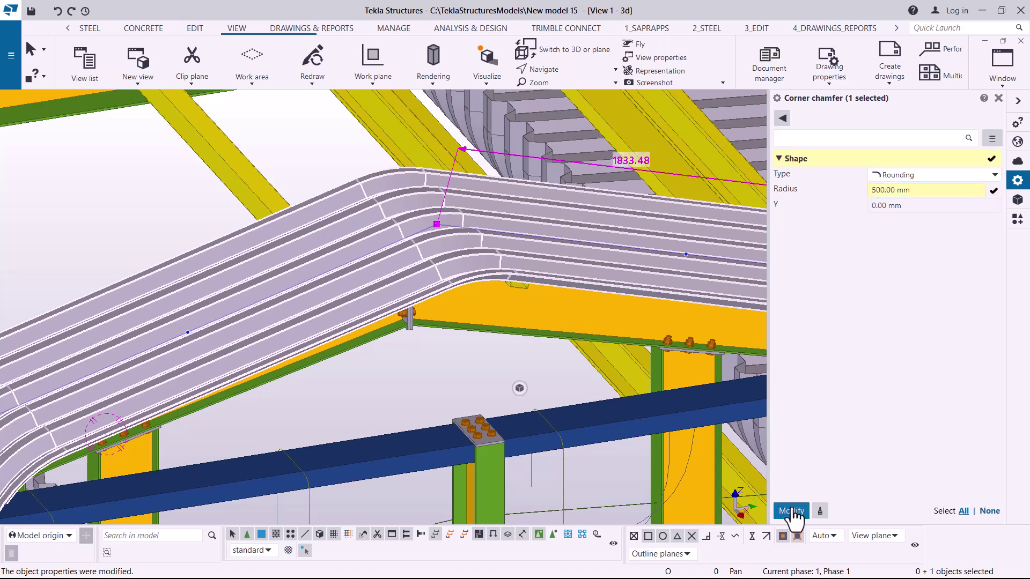
# Inspect the whole monitor sheeting, including its rounded ridge and eaves, from the other side.
pyautogui.click(561, 69)
pyautogui.click(555, 95)
pyautogui.click(477, 228)
pyautogui.moveTo(487, 228); pyautogui.dragTo(551, 173)
pyautogui.rightClick(568, 170)
pyautogui.click(595, 178)
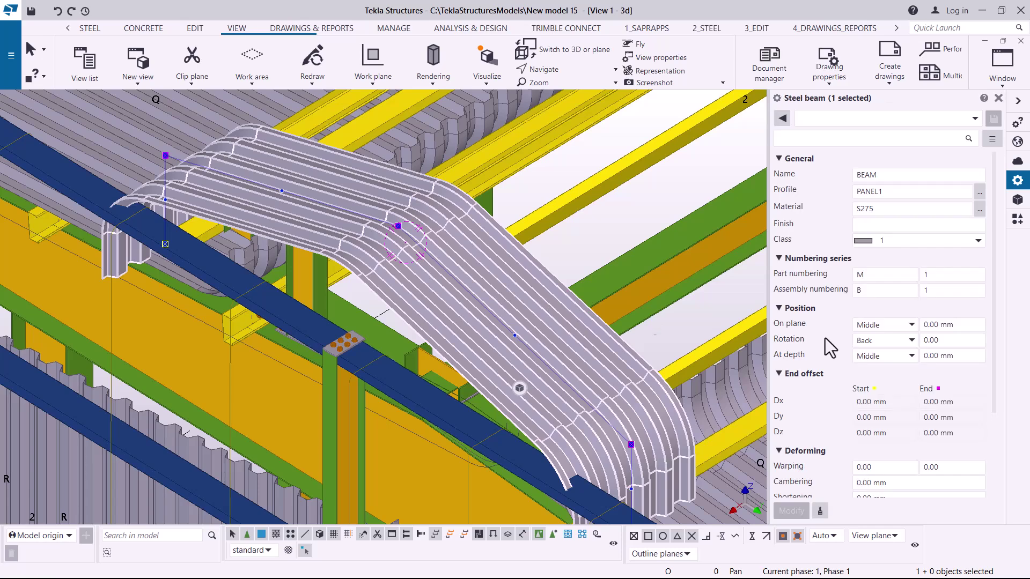
# Set the monitor sheeting polybeam's At depth position to Front and apply the change.
pyautogui.click(911, 357)
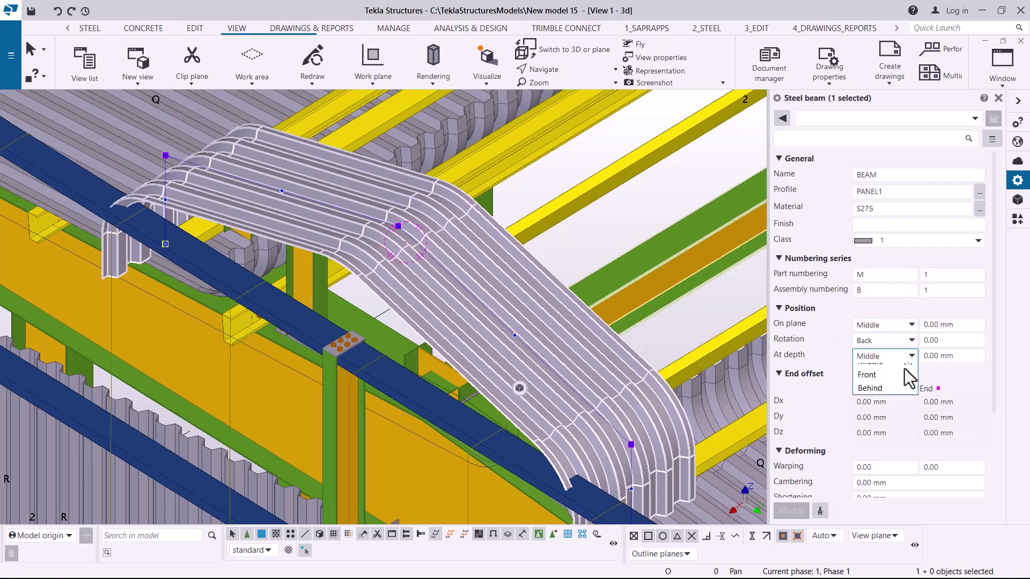
pyautogui.click(884, 384)
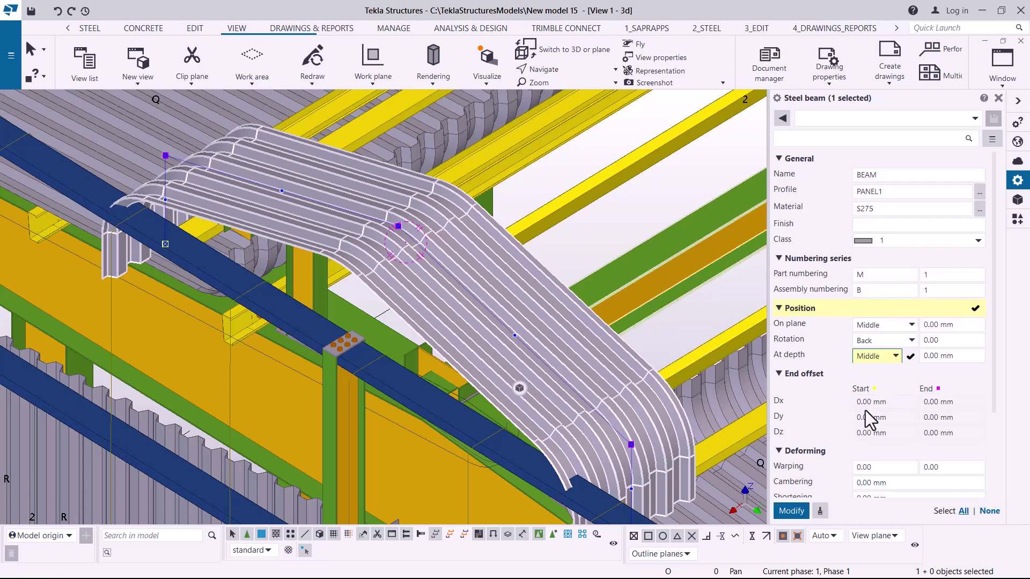
pyautogui.click(791, 510)
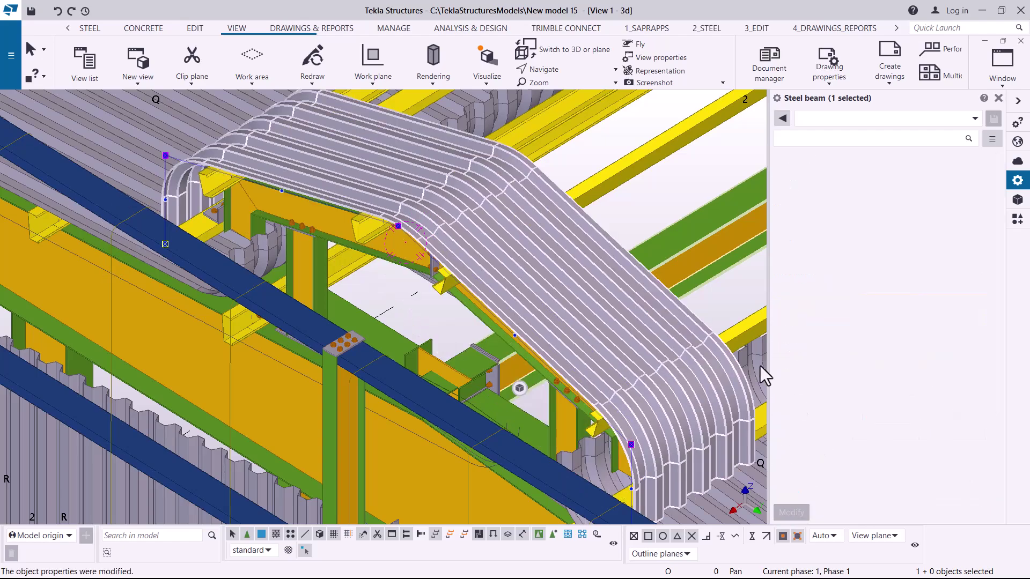
pyautogui.scroll(-3, 324, 243)
pyautogui.scroll(-6, 326, 243)
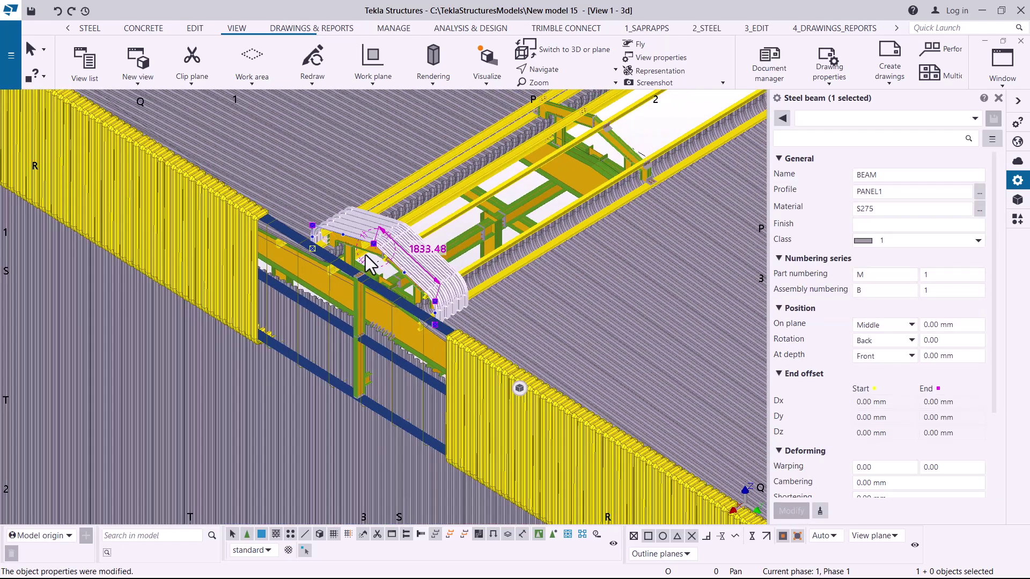
pyautogui.scroll(-5, 309, 290)
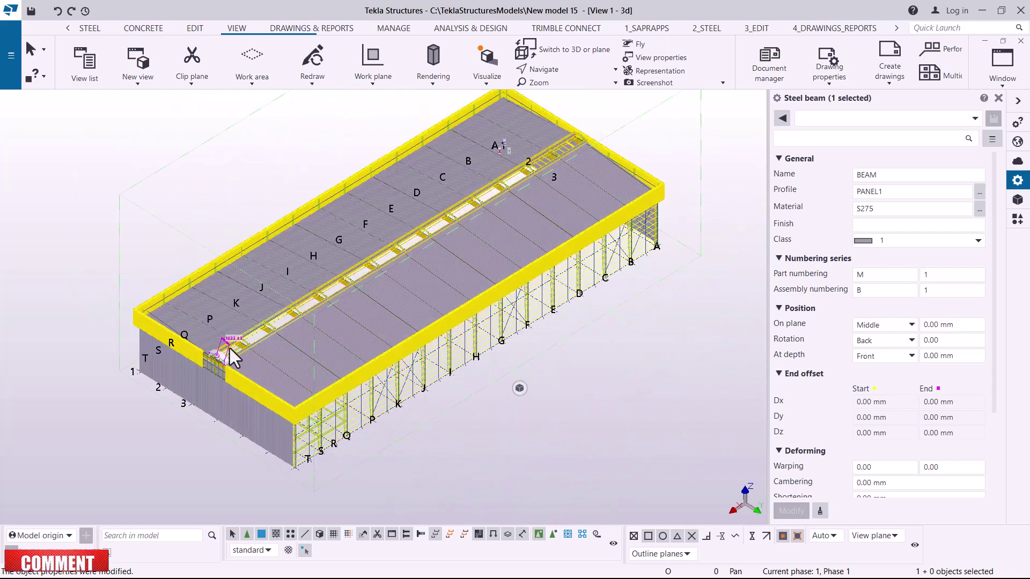
pyautogui.scroll(8, 229, 349)
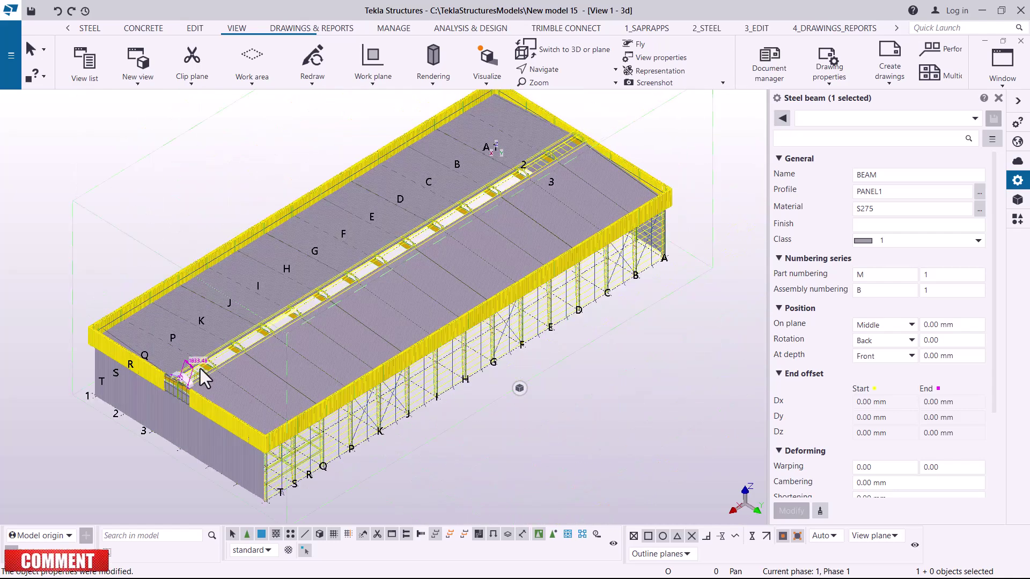
pyautogui.scroll(6, 168, 407)
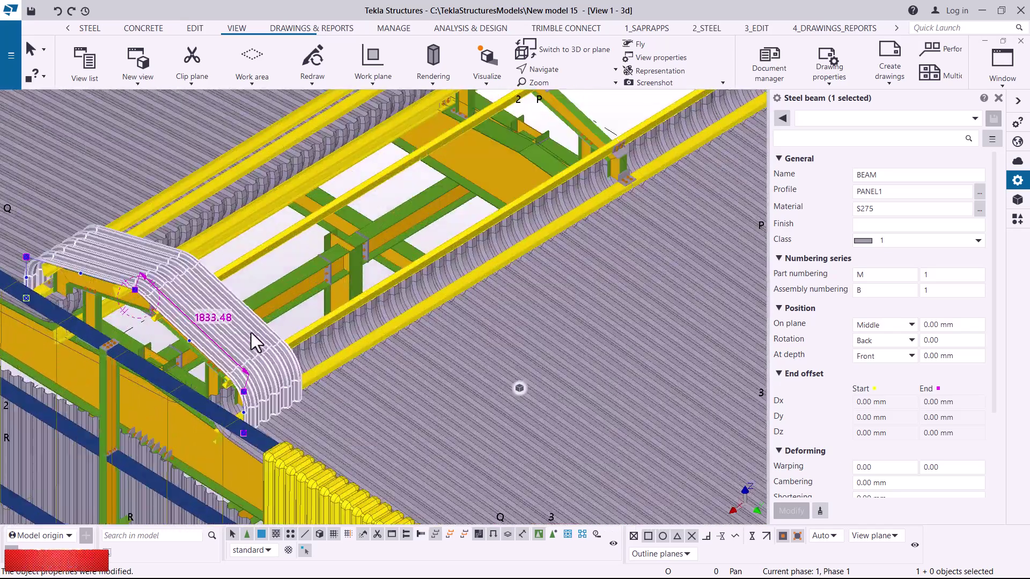
pyautogui.rightClick(252, 333)
pyautogui.moveTo(315, 293)
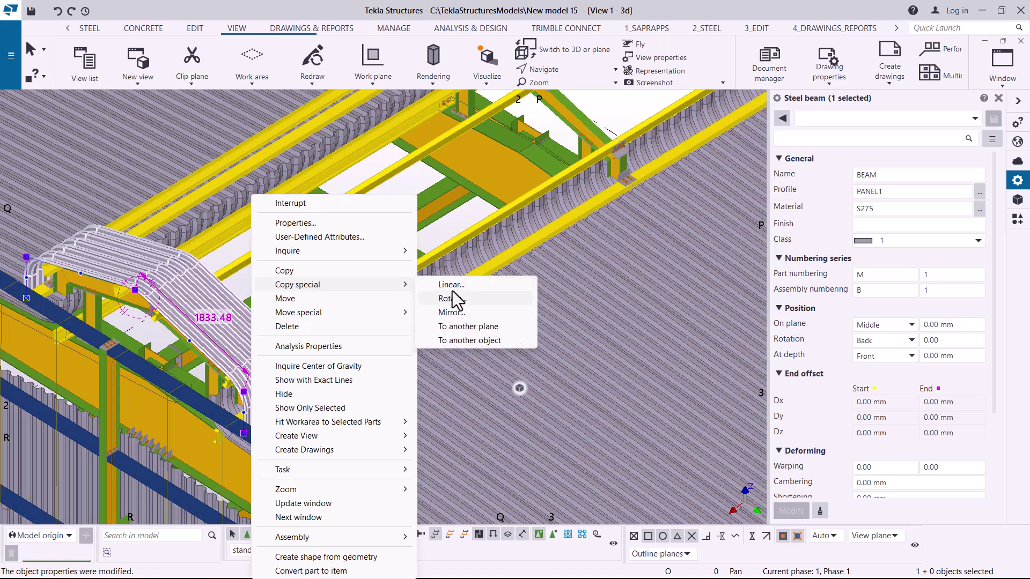
pyautogui.click(452, 285)
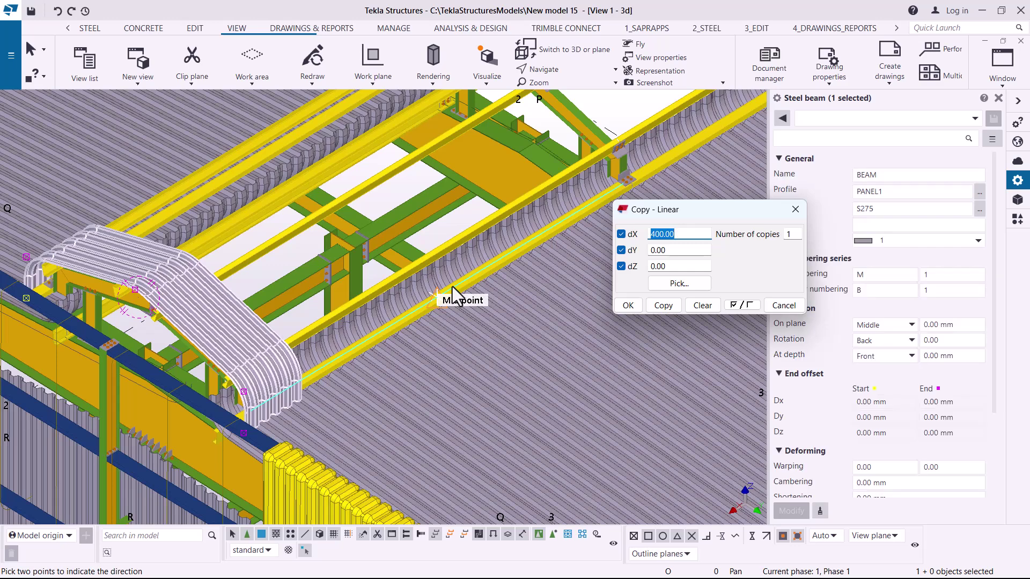
pyautogui.click(432, 261)
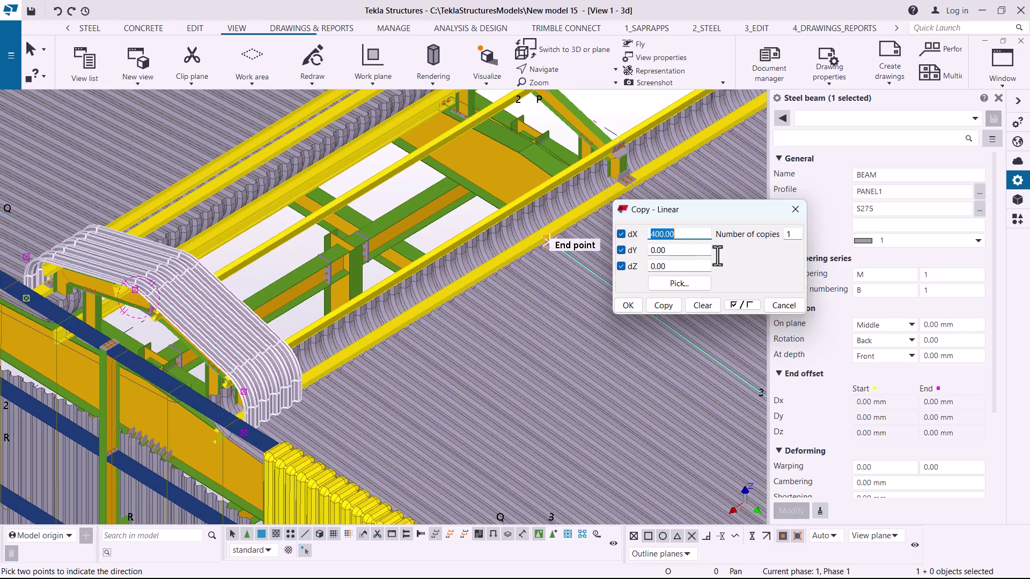
pyautogui.moveTo(682, 233); pyautogui.dragTo(654, 234)
pyautogui.click(795, 209)
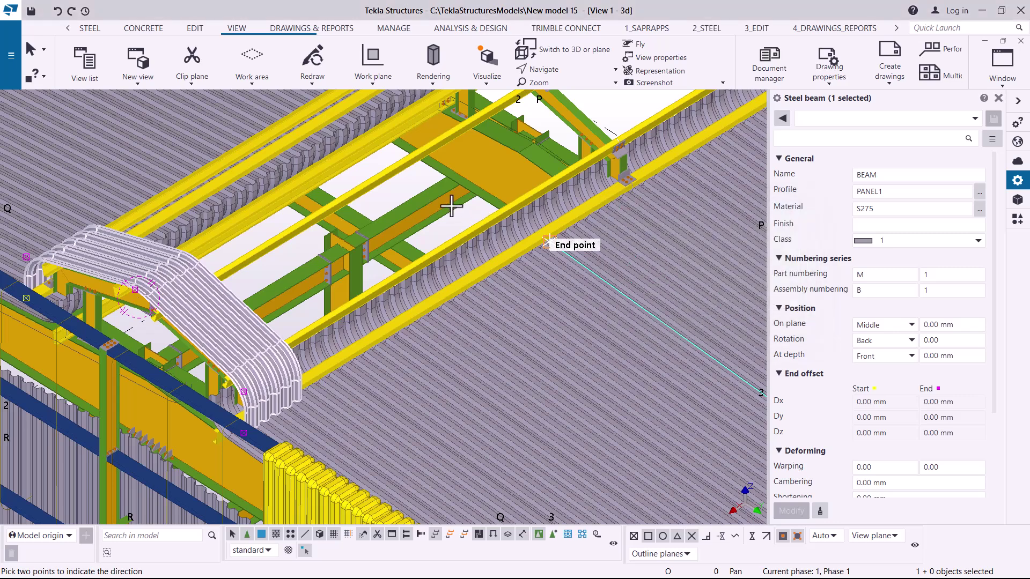
pyautogui.rightClick(411, 184)
pyautogui.click(435, 190)
# Measure the distance across the monitor sheet along its ridge, from the near edge to the far edge.
pyautogui.scroll(-2, 435, 191)
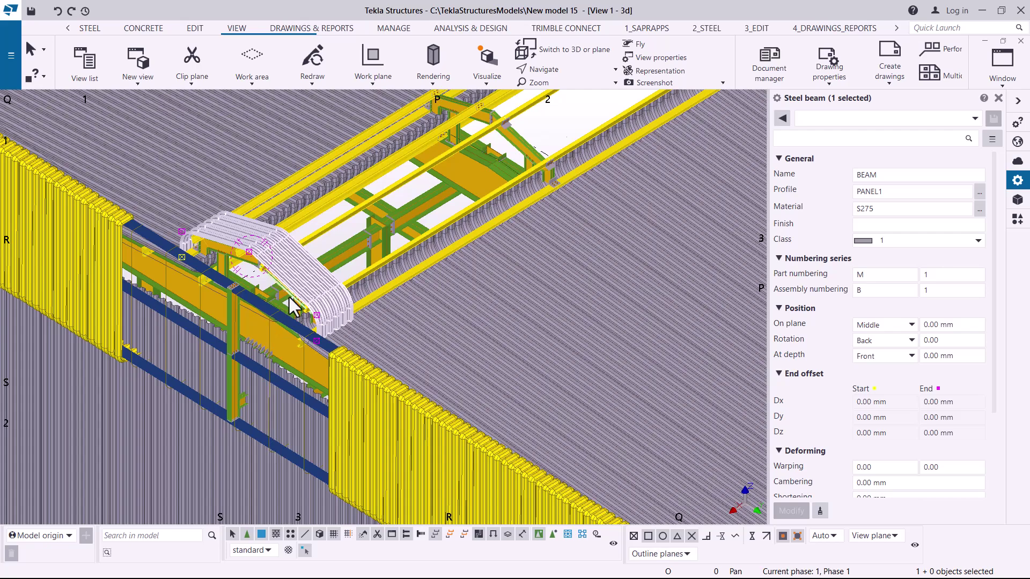
pyautogui.scroll(4, 288, 295)
pyautogui.scroll(6, 217, 184)
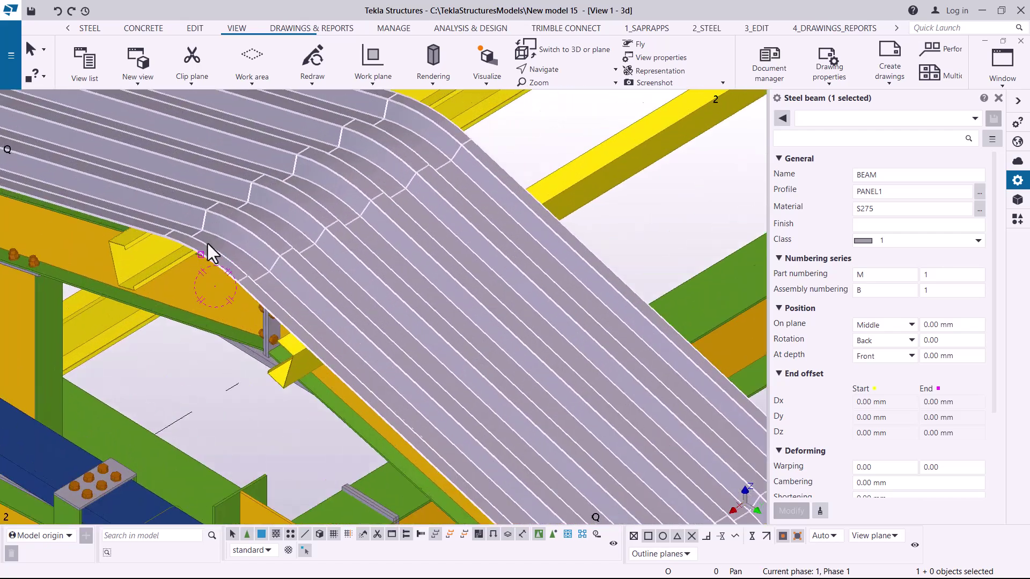
pyautogui.scroll(1, 201, 259)
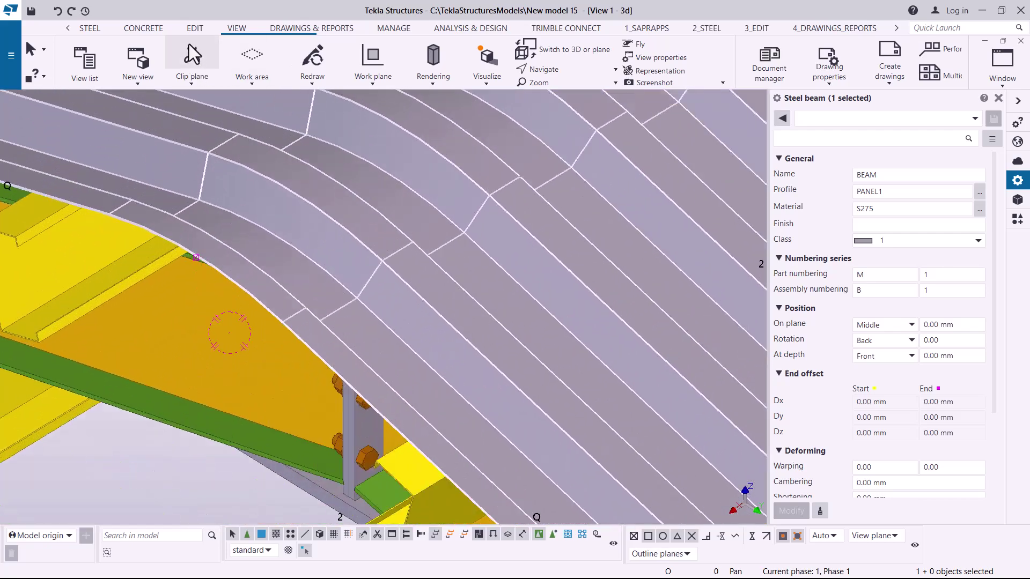
pyautogui.click(196, 29)
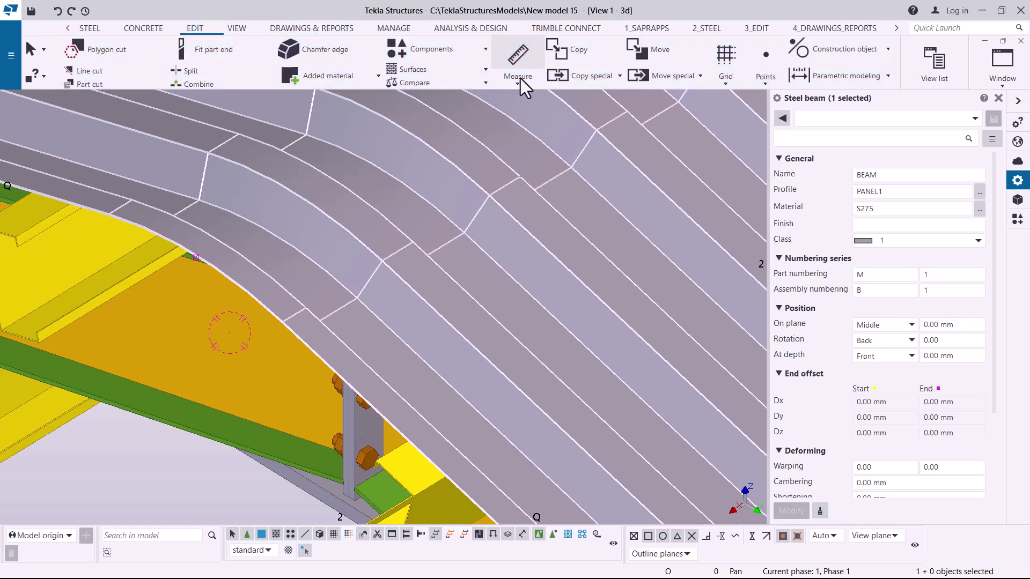
pyautogui.click(514, 84)
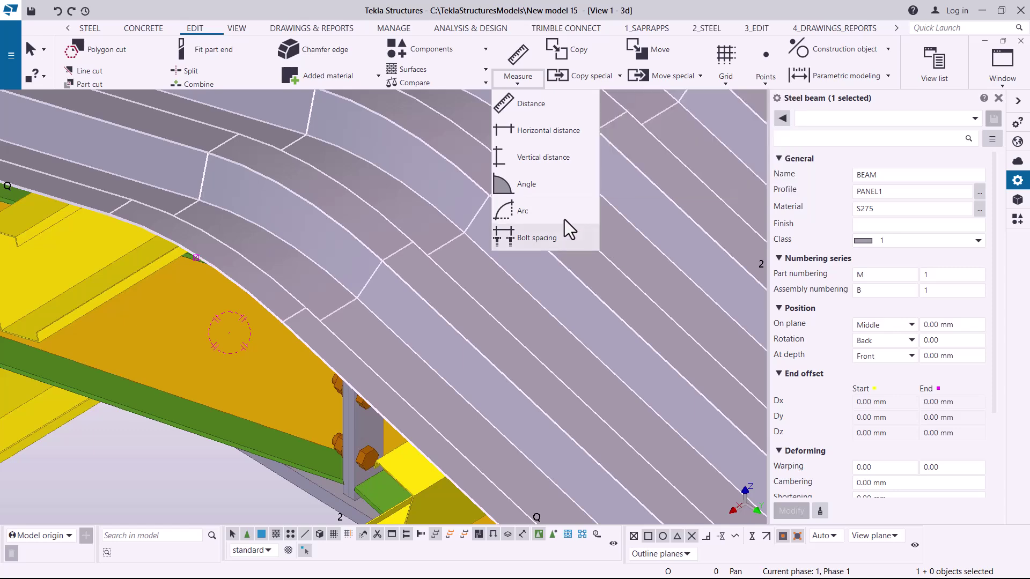
pyautogui.click(333, 366)
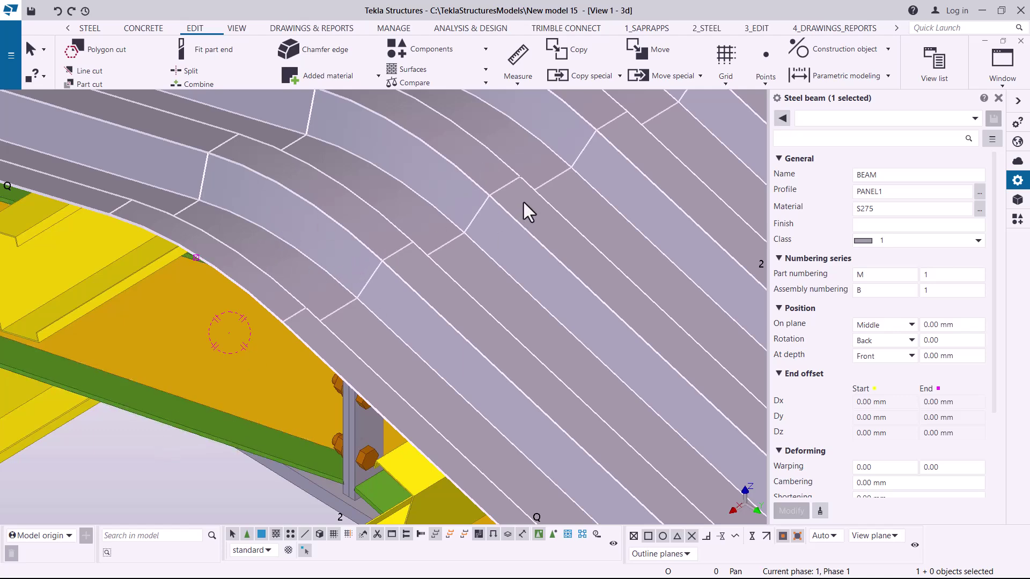
pyautogui.keyDown('ctrl'); pyautogui.moveTo(224, 378); pyautogui.dragTo(220, 217, button='middle'); pyautogui.keyUp('ctrl')
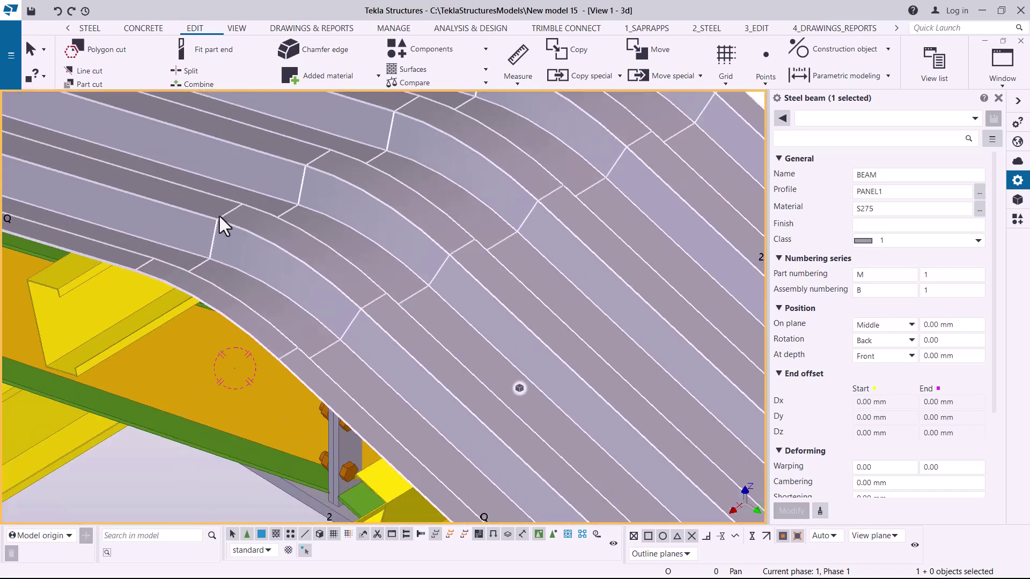
pyautogui.click(519, 86)
pyautogui.click(536, 106)
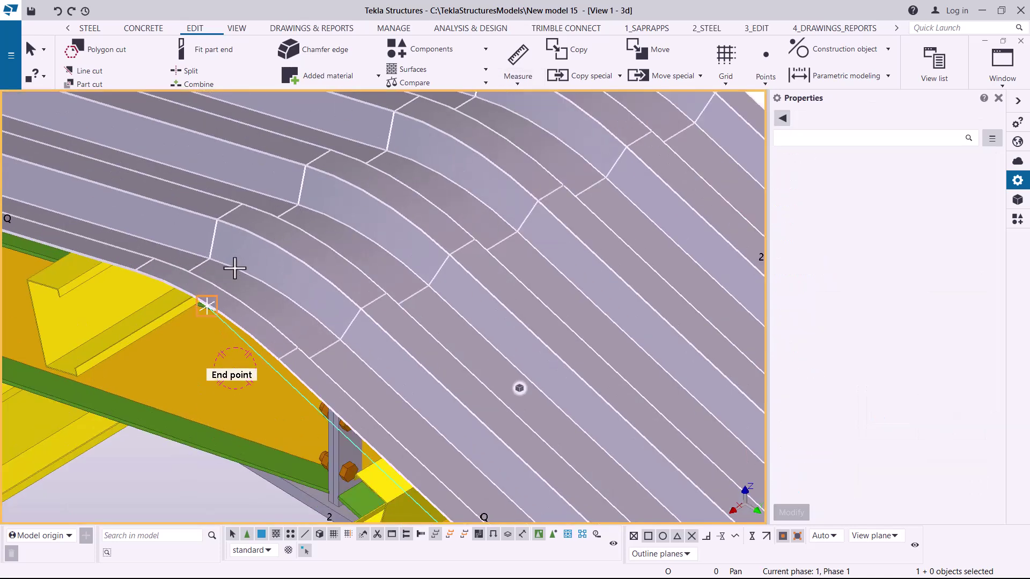
pyautogui.click(177, 288)
pyautogui.moveTo(356, 327); pyautogui.dragTo(540, 177, button='middle')
pyautogui.scroll(2, 529, 190)
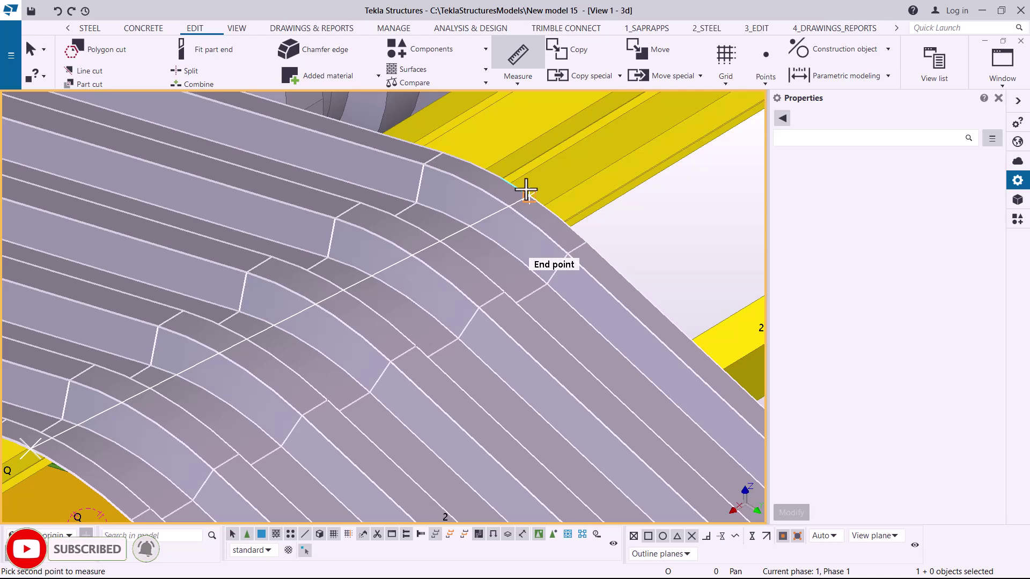
pyautogui.click(493, 172)
pyautogui.rightClick(603, 196)
pyautogui.press('Escape')
# Copy the monitor sheet linearly along the roof with dX -900 mm, dY 0, dZ 0 and 94 copies.
pyautogui.scroll(-5, 461, 211)
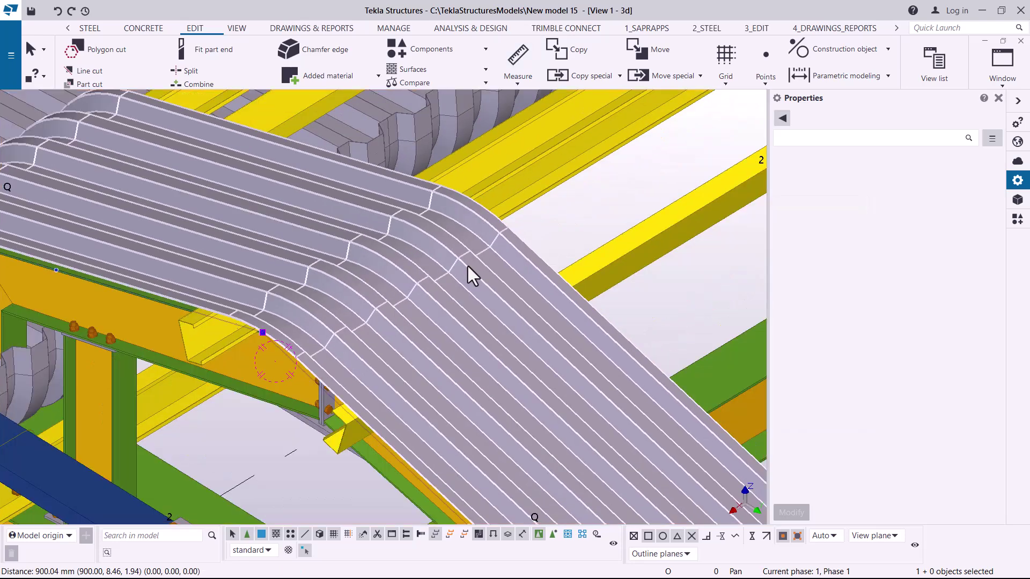
pyautogui.rightClick(468, 266)
pyautogui.moveTo(539, 284)
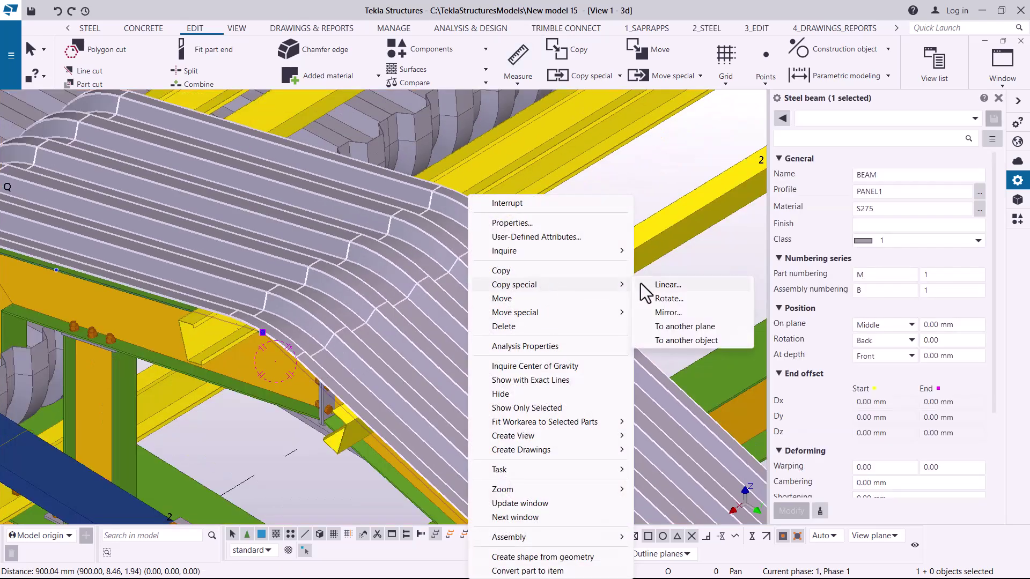
pyautogui.click(650, 285)
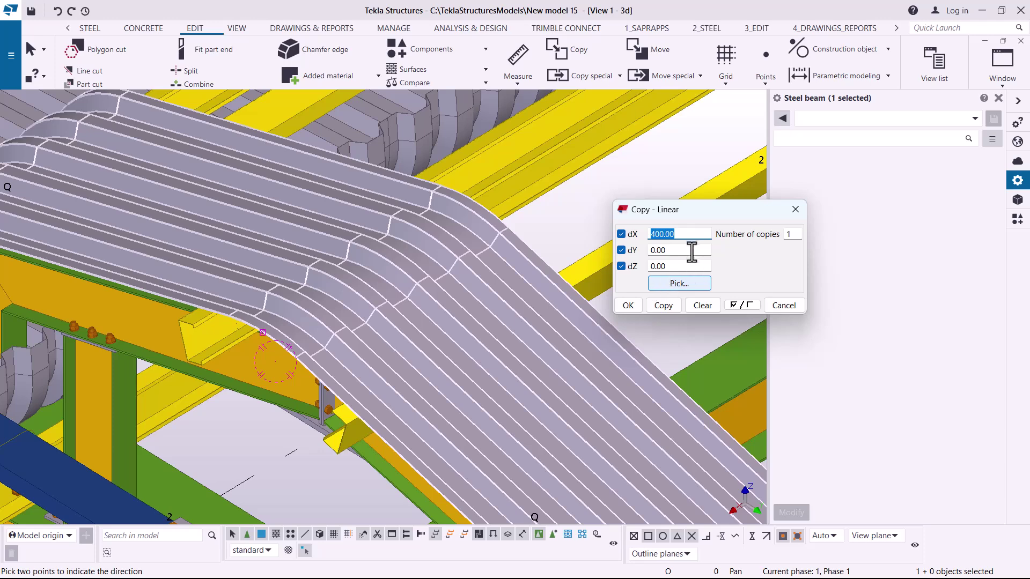
pyautogui.click(638, 233)
pyautogui.doubleClick(639, 234)
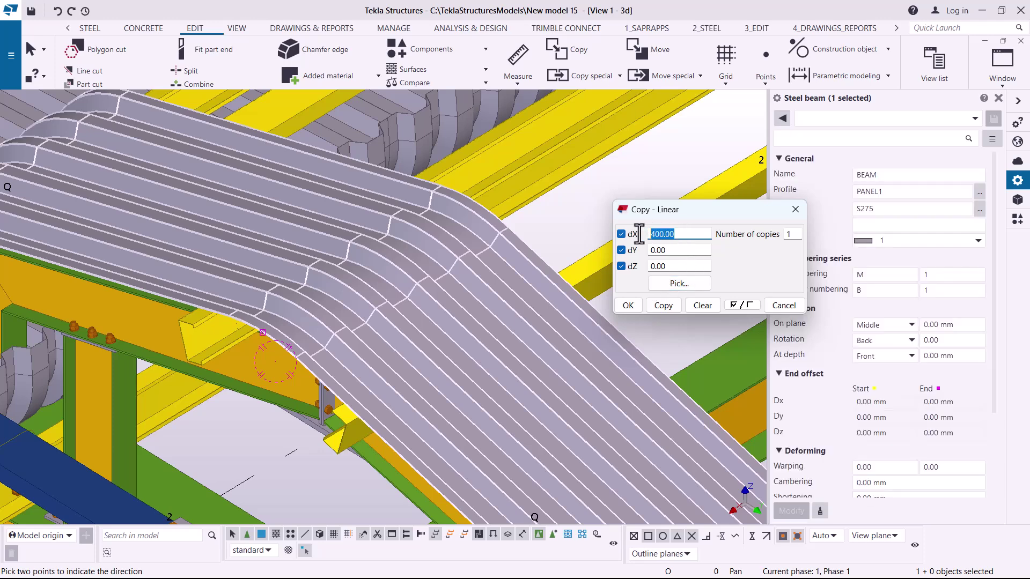
pyautogui.write('-900')
pyautogui.doubleClick(786, 235)
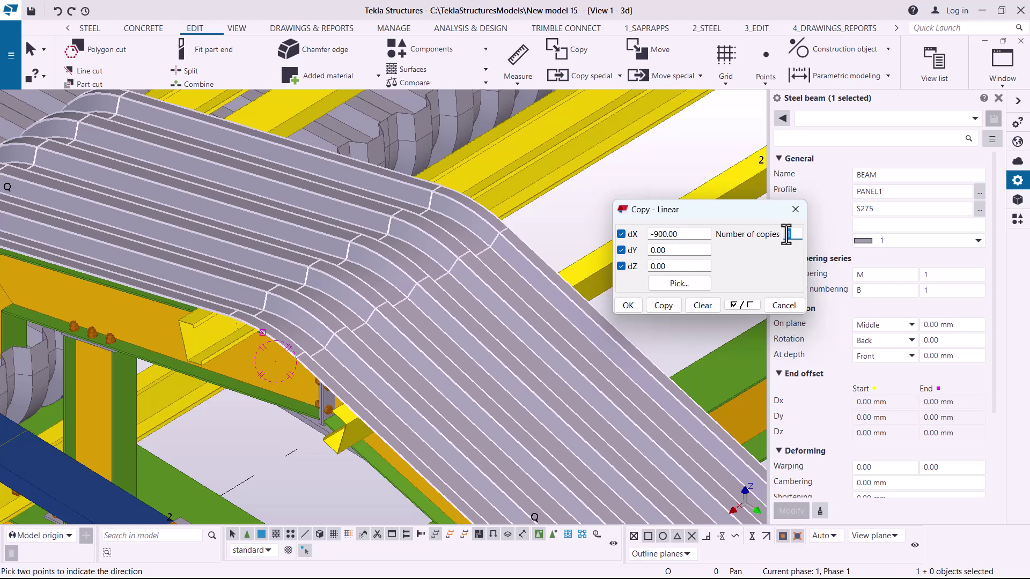
pyautogui.write('94')
pyautogui.click(665, 306)
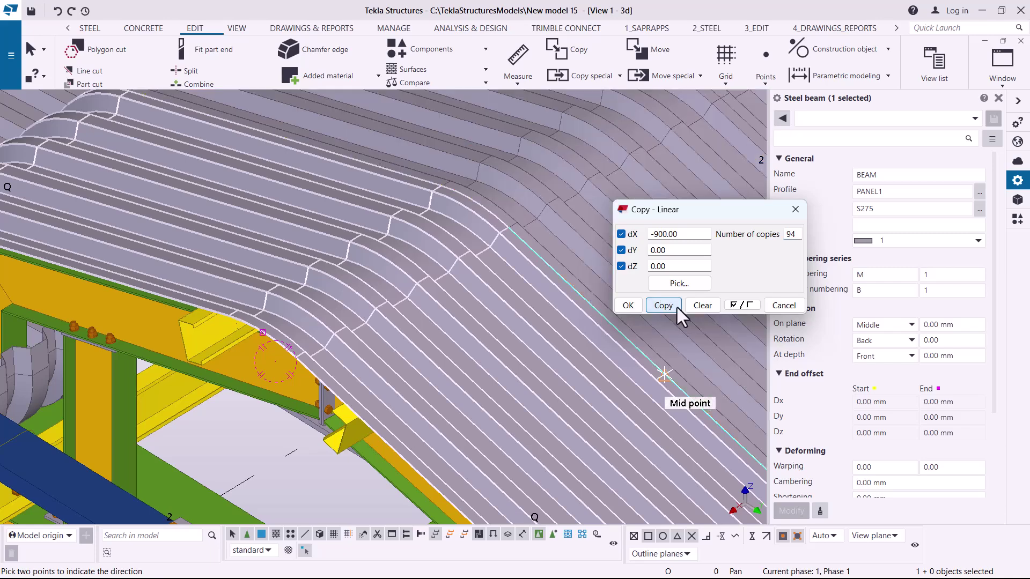
pyautogui.click(629, 304)
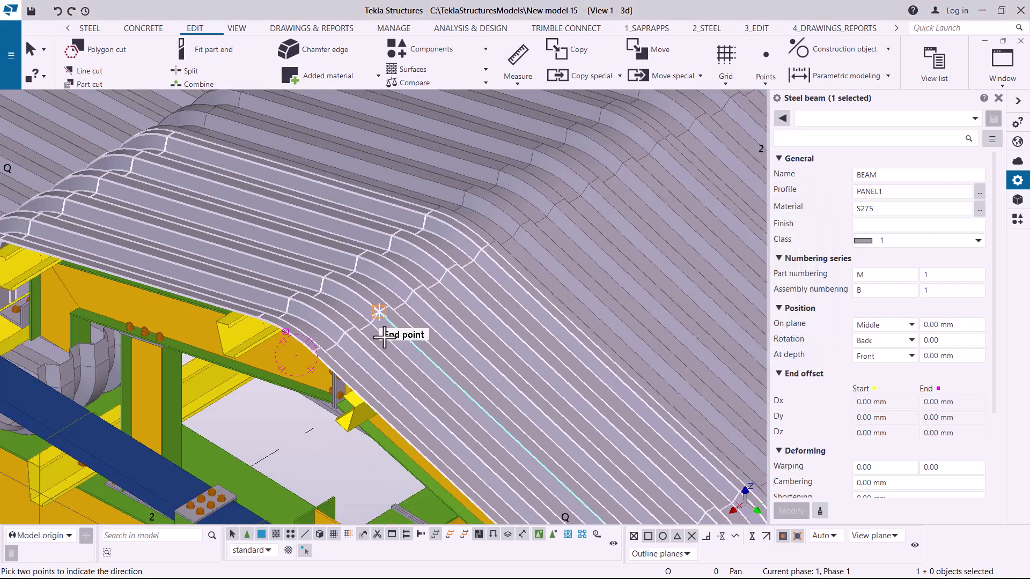
# End the copy command and delete the last monitor sheet that projects past the parapet at the building's far end.
pyautogui.scroll(-10, 382, 348)
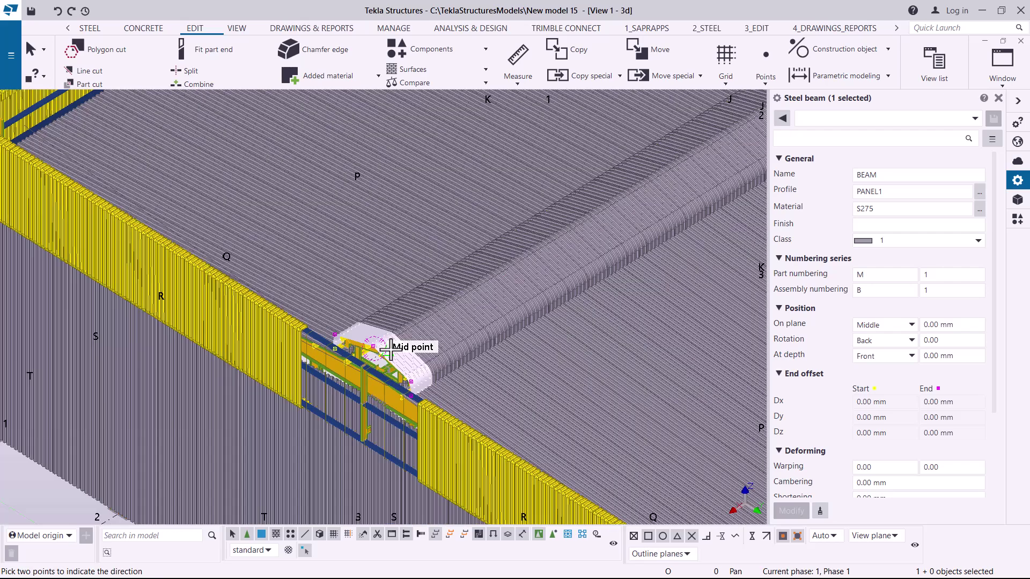
pyautogui.scroll(-4, 393, 348)
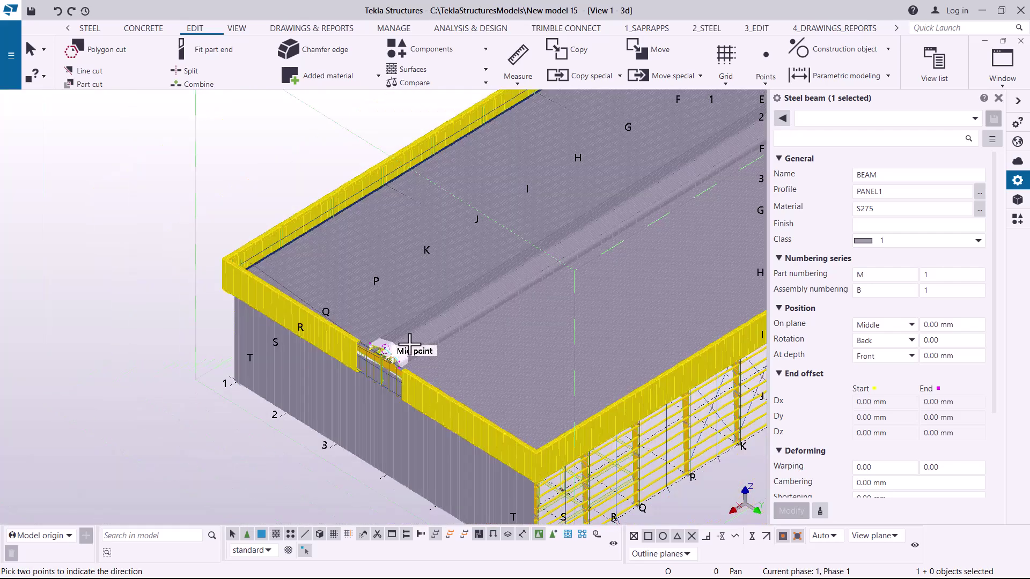
pyautogui.scroll(-2, 412, 343)
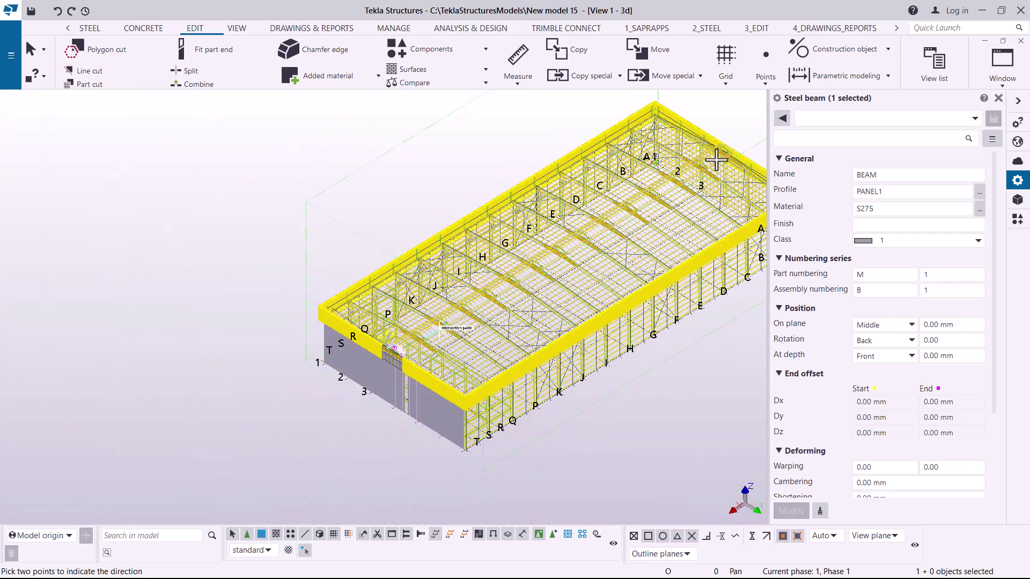
pyautogui.scroll(5, 717, 161)
pyautogui.scroll(2, 717, 160)
pyautogui.scroll(4, 753, 119)
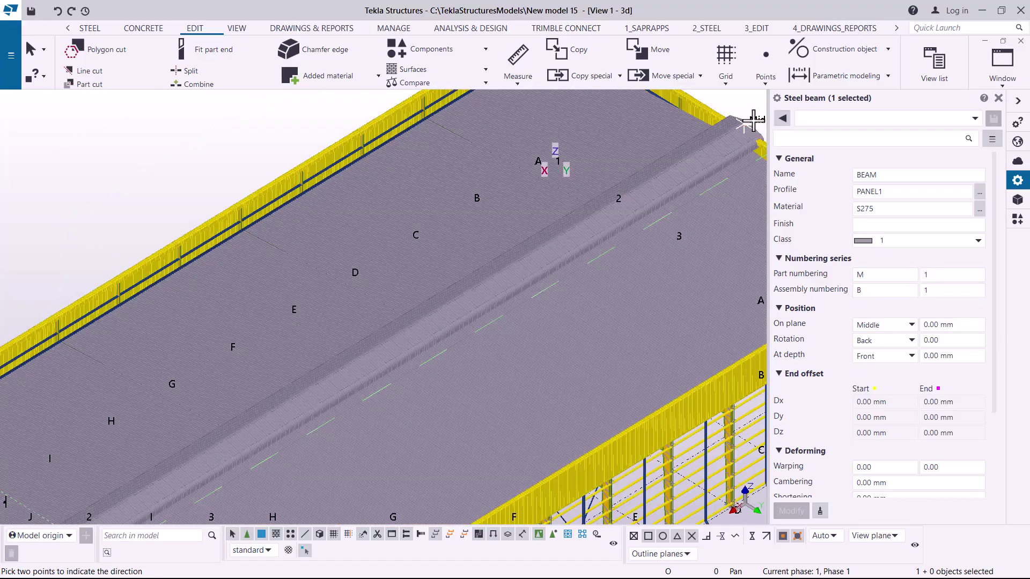
pyautogui.scroll(5, 753, 119)
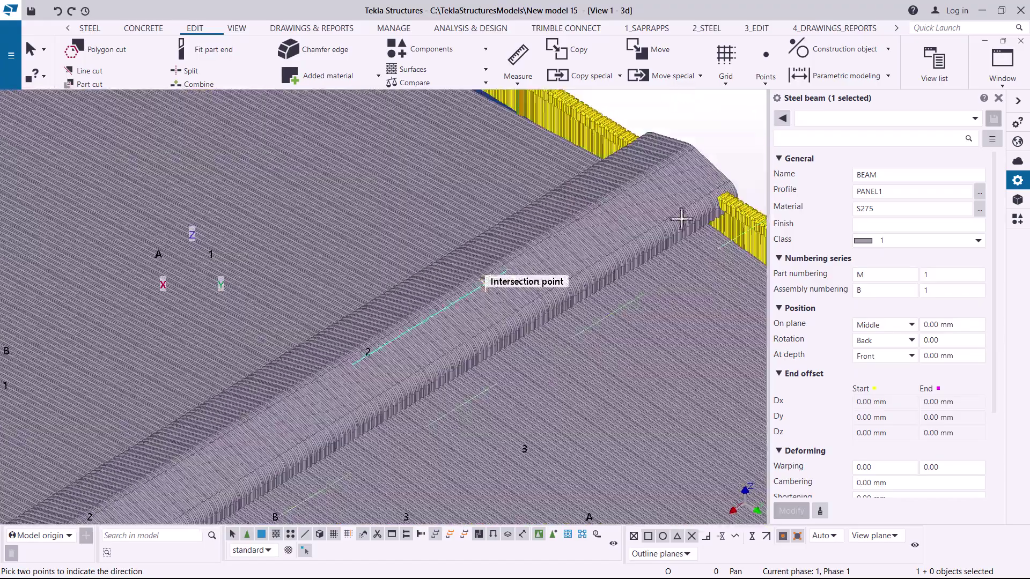
pyautogui.scroll(4, 713, 197)
pyautogui.rightClick(693, 153)
pyautogui.click(721, 156)
pyautogui.scroll(2, 644, 209)
pyautogui.click(636, 218)
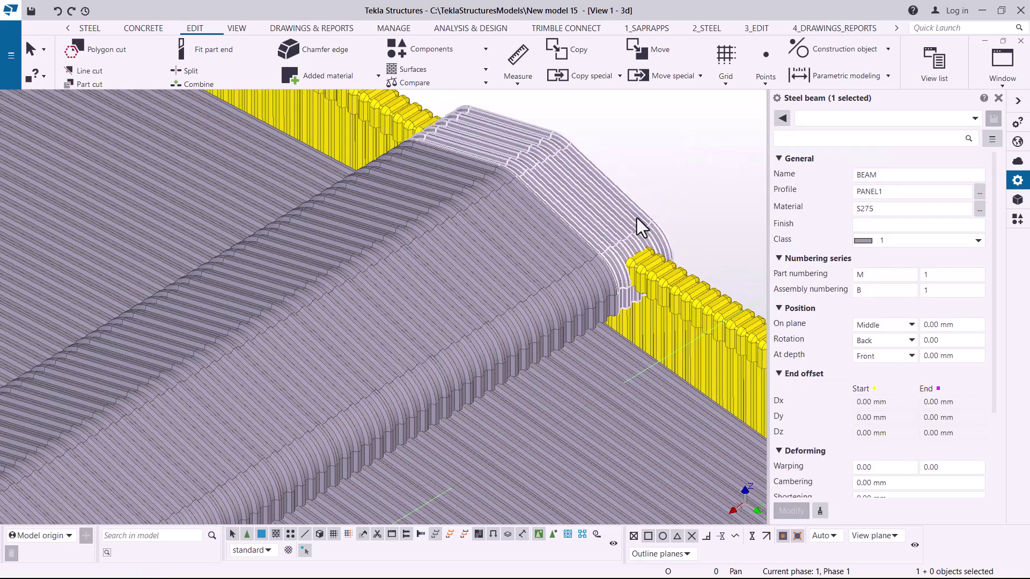
pyautogui.press('Escape')
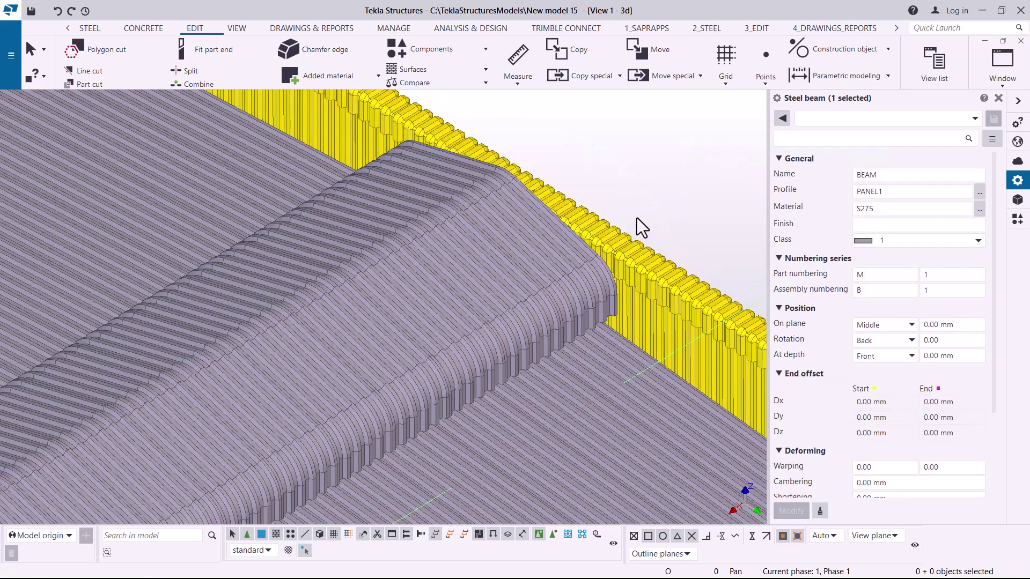
# Inspect the finished monitor sheeting along the full roof length and at the open gap in the near-end parapet cladding.
pyautogui.click(234, 28)
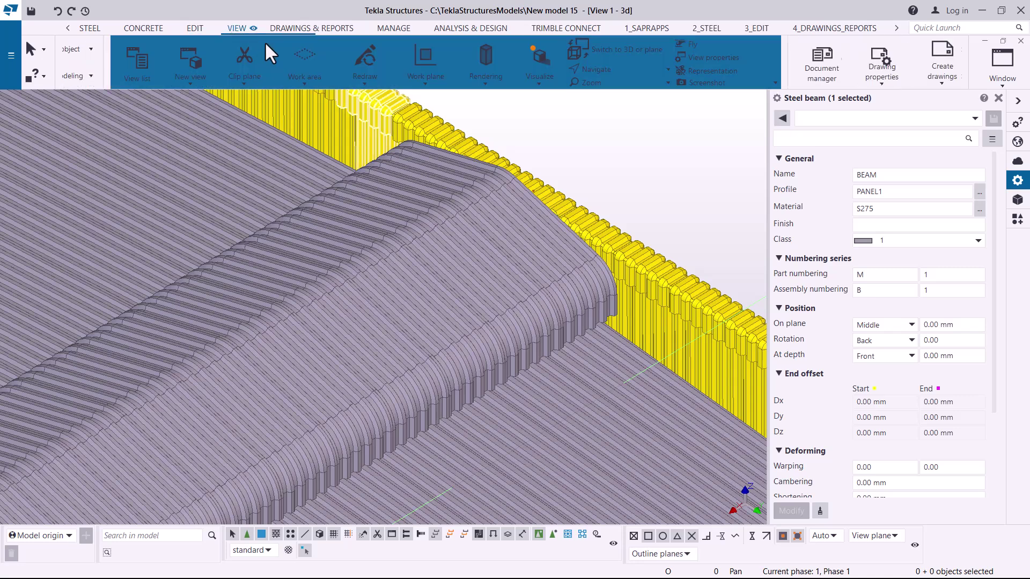
pyautogui.click(558, 71)
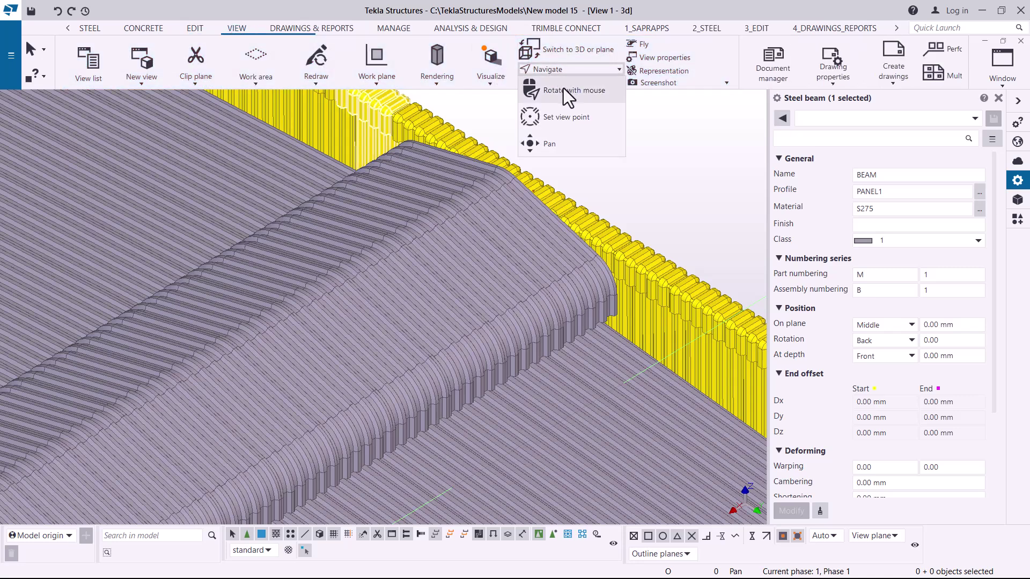
pyautogui.click(563, 89)
pyautogui.moveTo(563, 251)
pyautogui.mouseDown()
pyautogui.moveTo(536, 212)
pyautogui.moveTo(480, 195)
pyautogui.moveTo(252, 197)
pyautogui.moveTo(227, 180)
pyautogui.moveTo(252, 163)
pyautogui.moveTo(332, 188)
pyautogui.moveTo(501, 214)
pyautogui.moveTo(679, 189)
pyautogui.mouseUp()
pyautogui.scroll(-2, 679, 189)
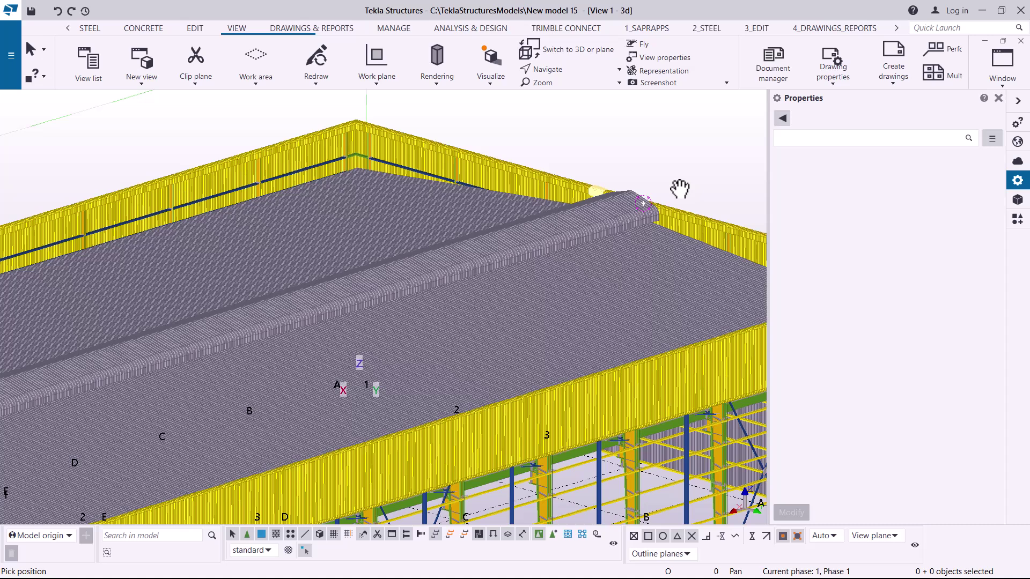
pyautogui.moveTo(679, 189); pyautogui.dragTo(705, 189)
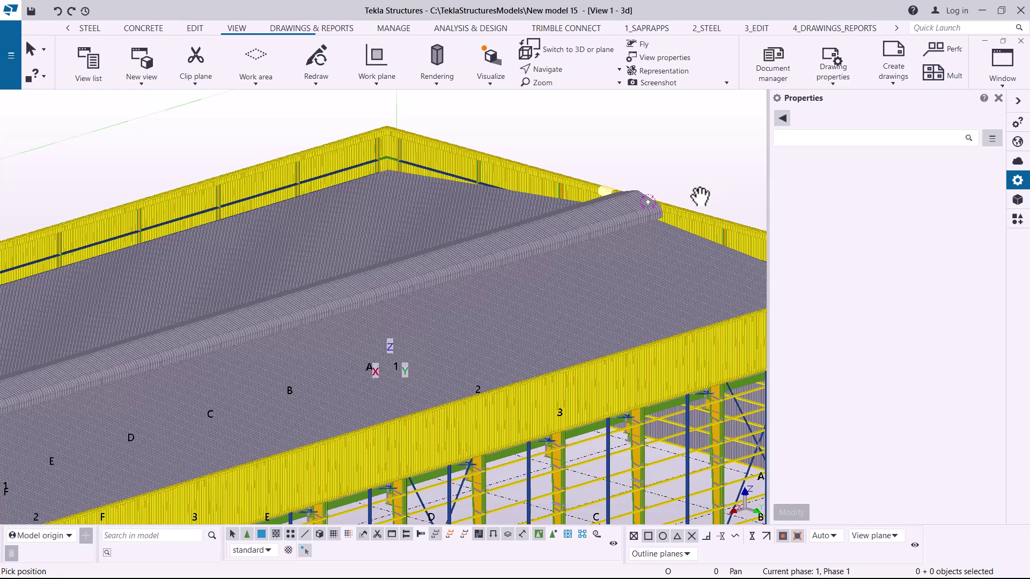
pyautogui.scroll(-3, 701, 194)
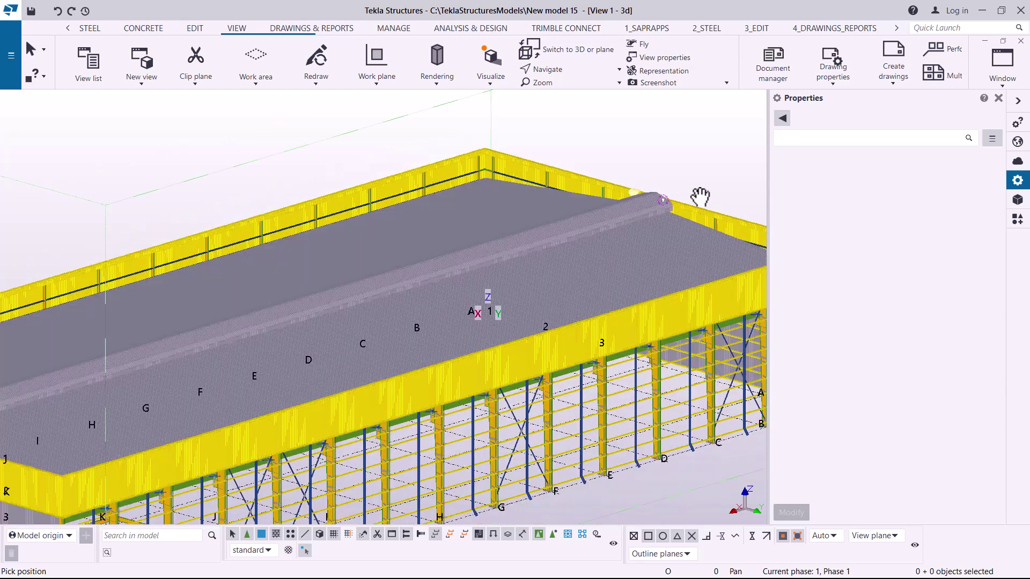
pyautogui.scroll(-2, 702, 195)
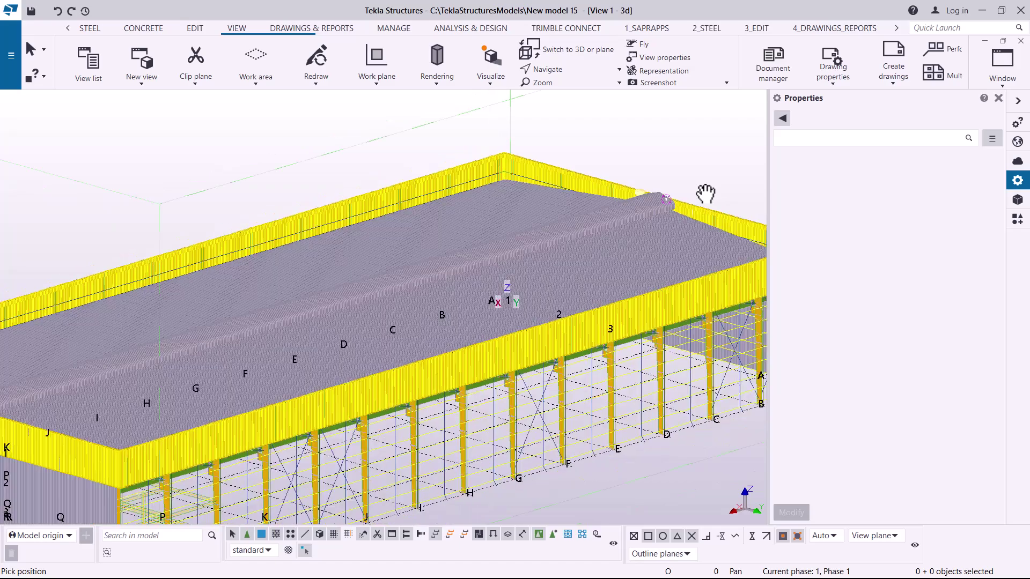
pyautogui.scroll(-2, 705, 193)
pyautogui.scroll(5, 142, 361)
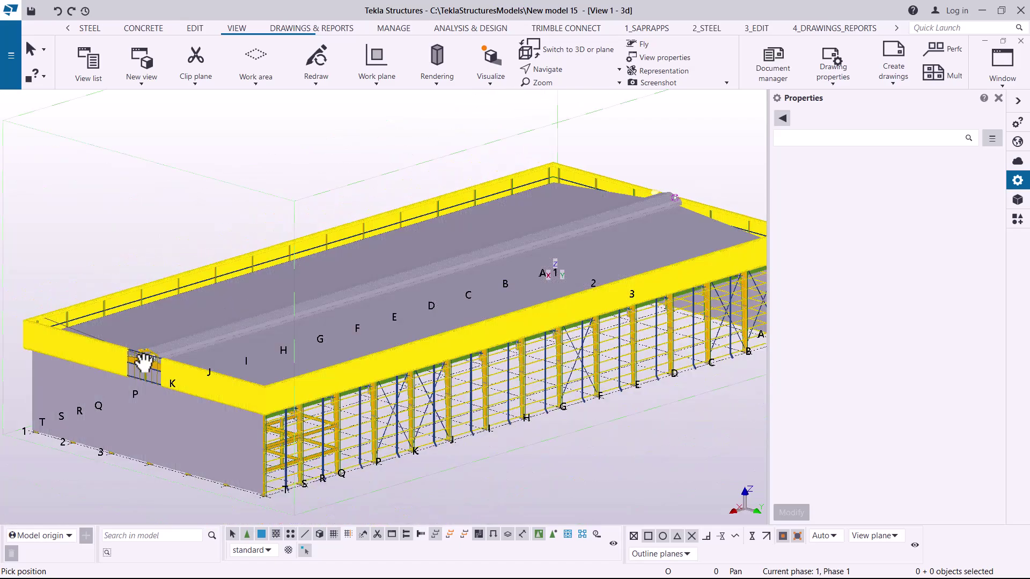
pyautogui.scroll(5, 142, 361)
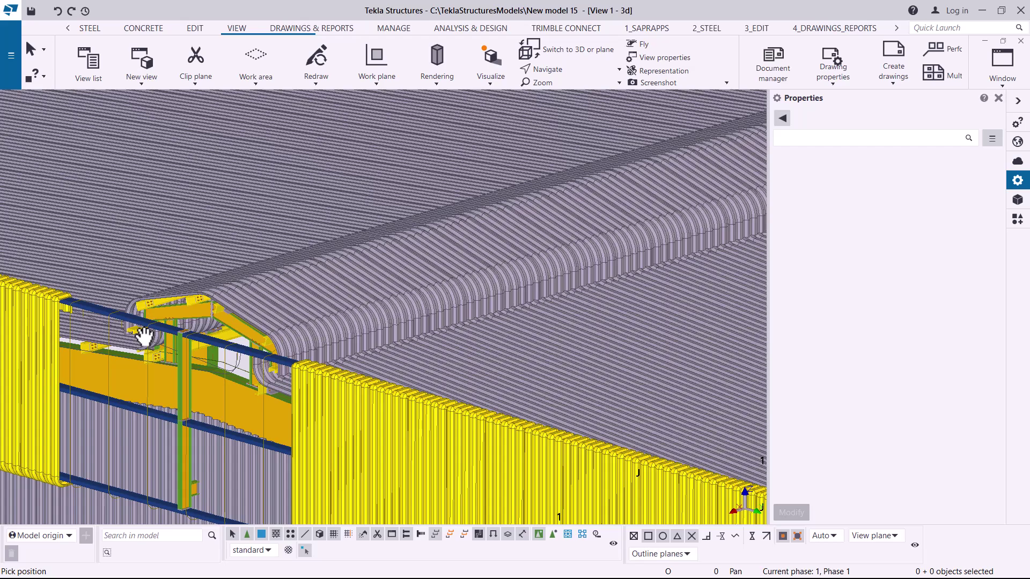
pyautogui.scroll(4, 142, 322)
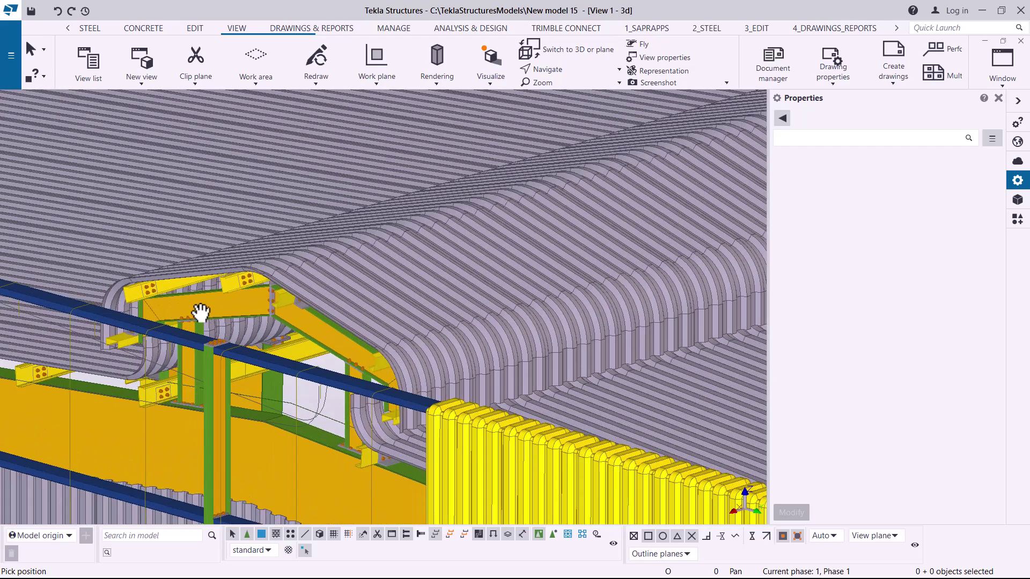